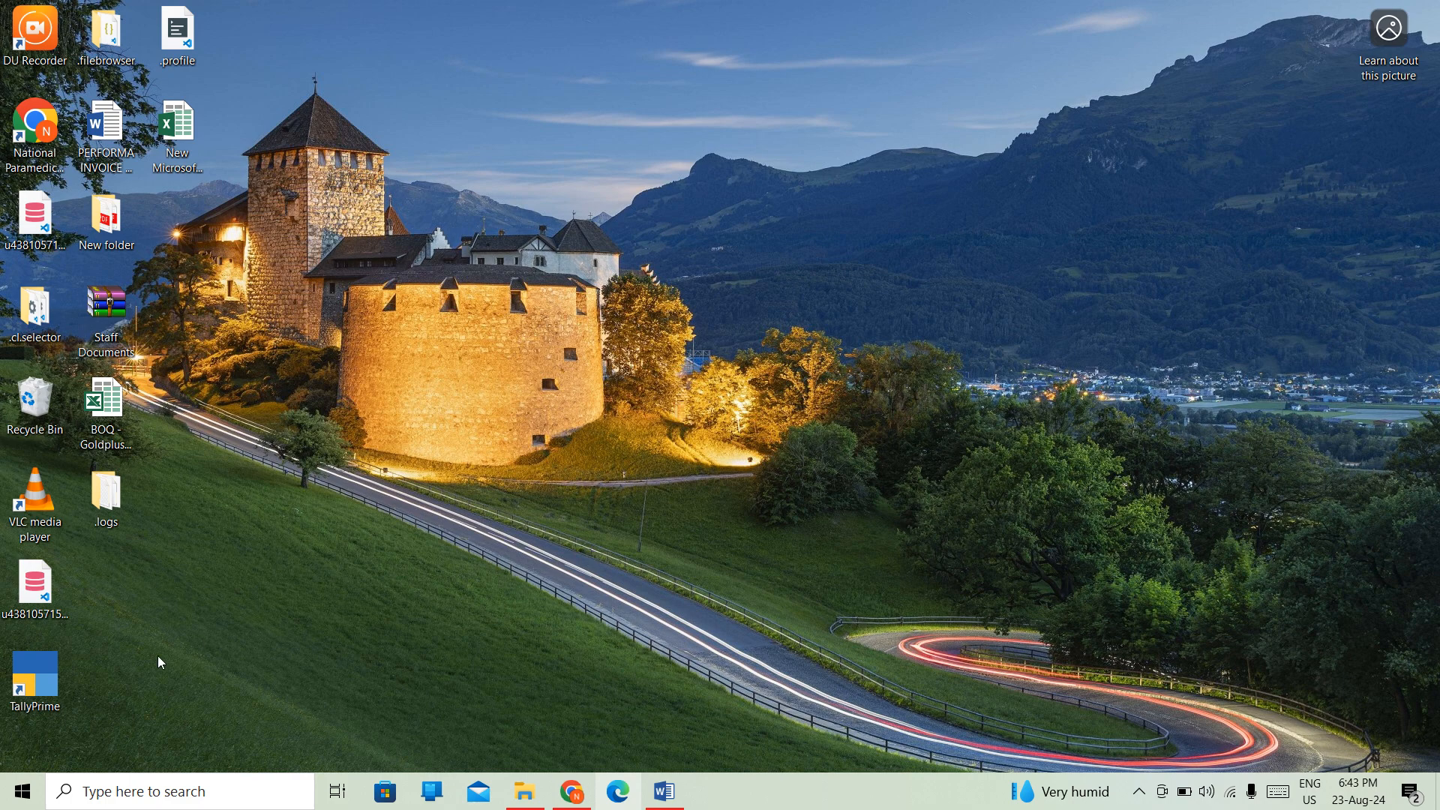
- Launch TallyPrime in educational mode and open a new Purchase voucher for National Enterprises
double_click(30, 667)
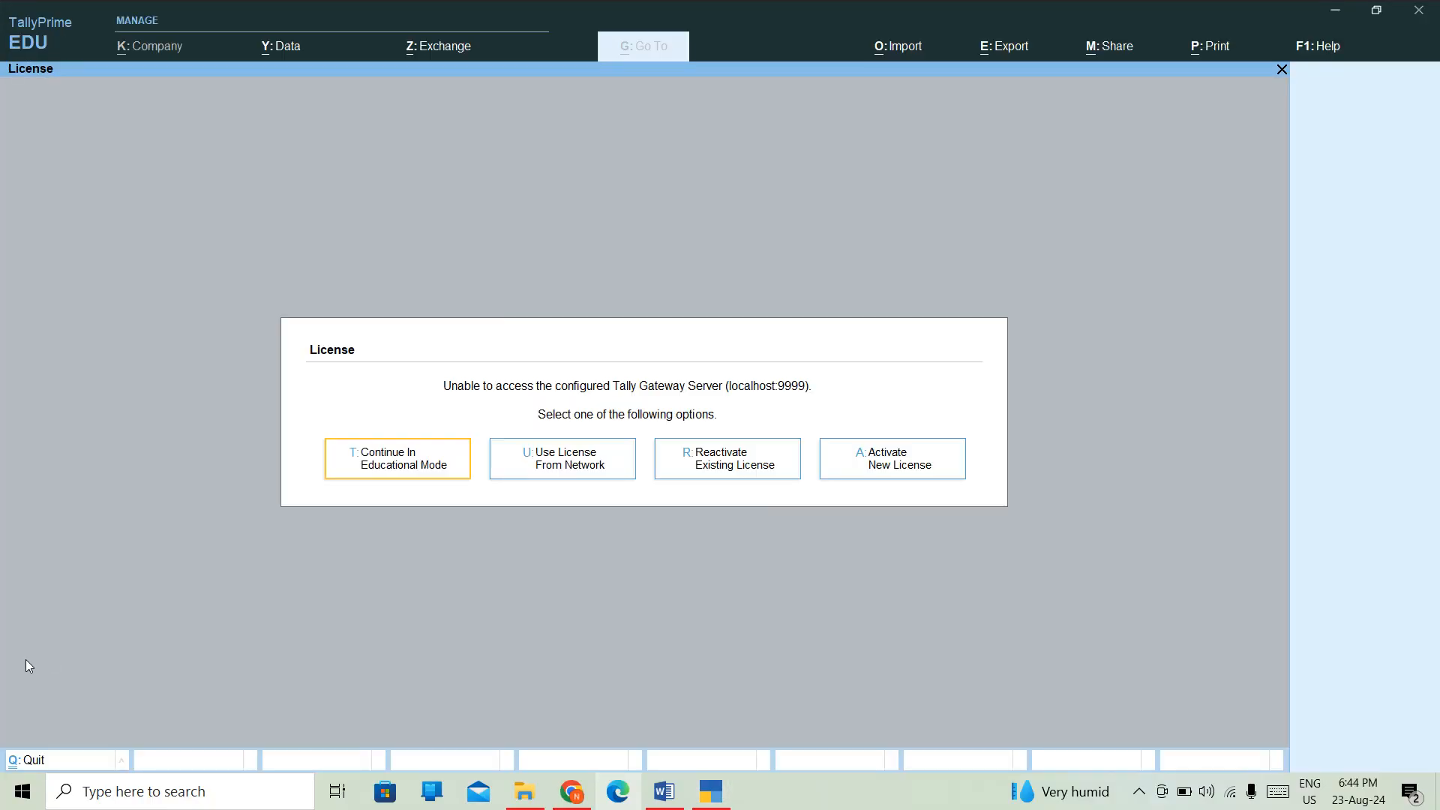
key("Return")
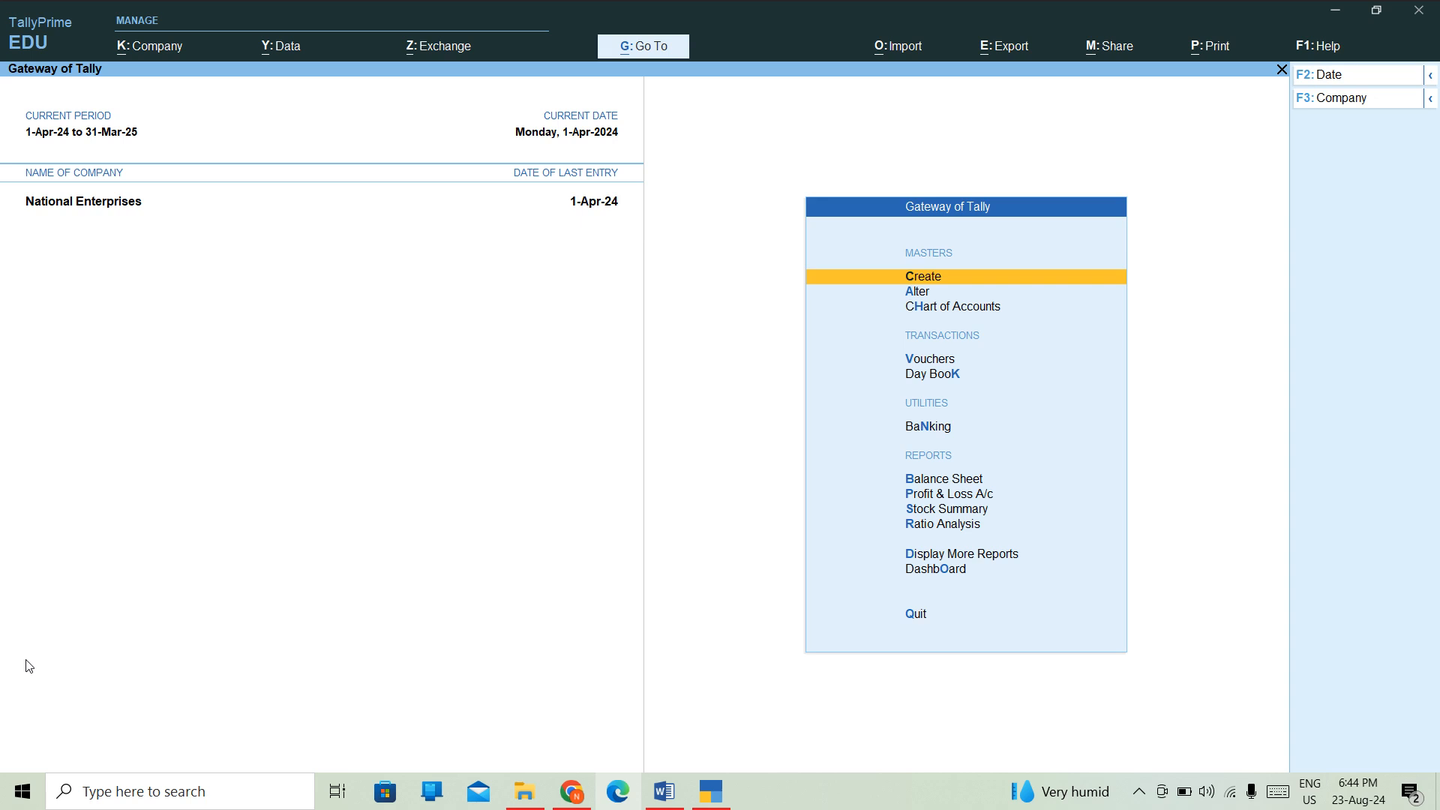
key("Down")
key("Down")
key("Down")
key("Down")
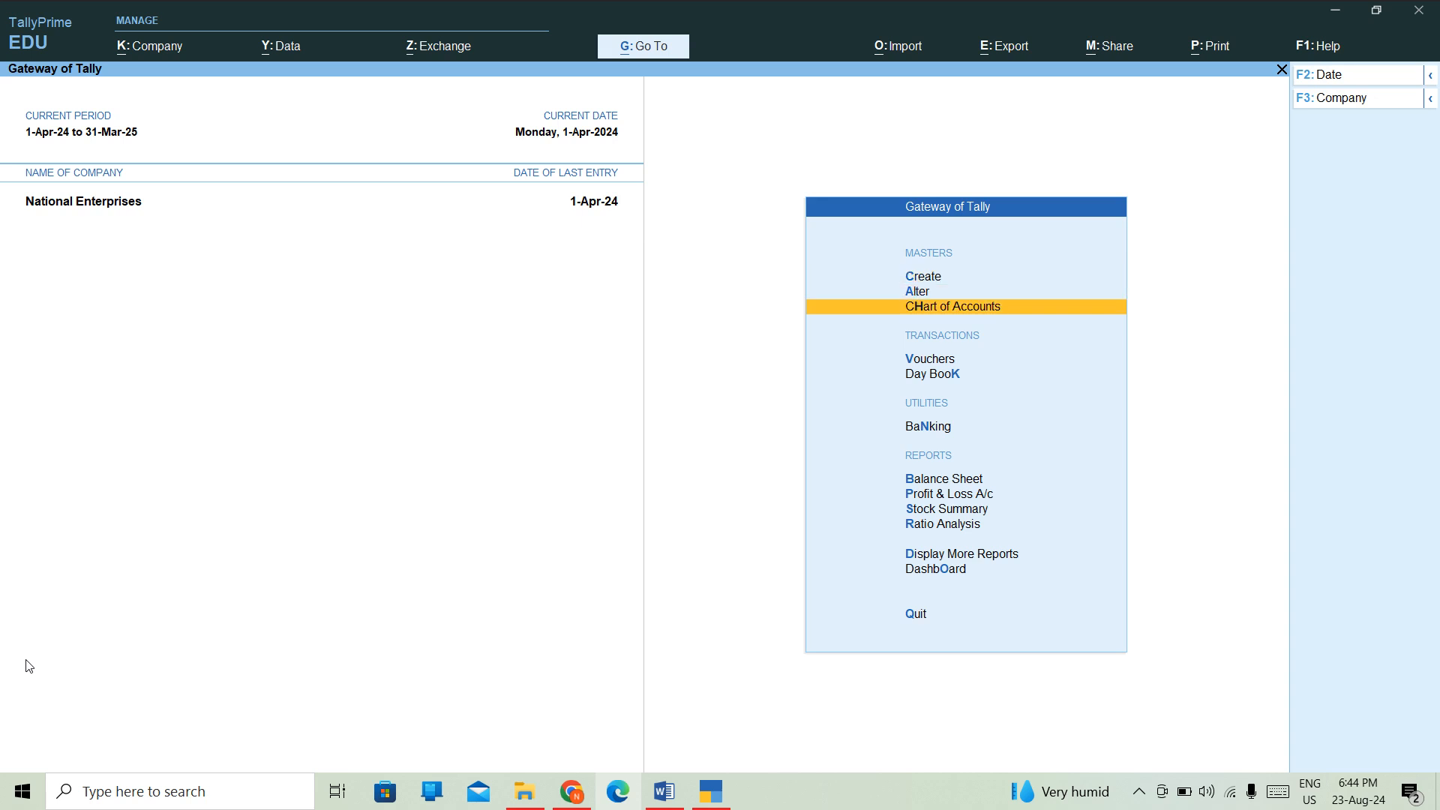
key("Up")
key("Return")
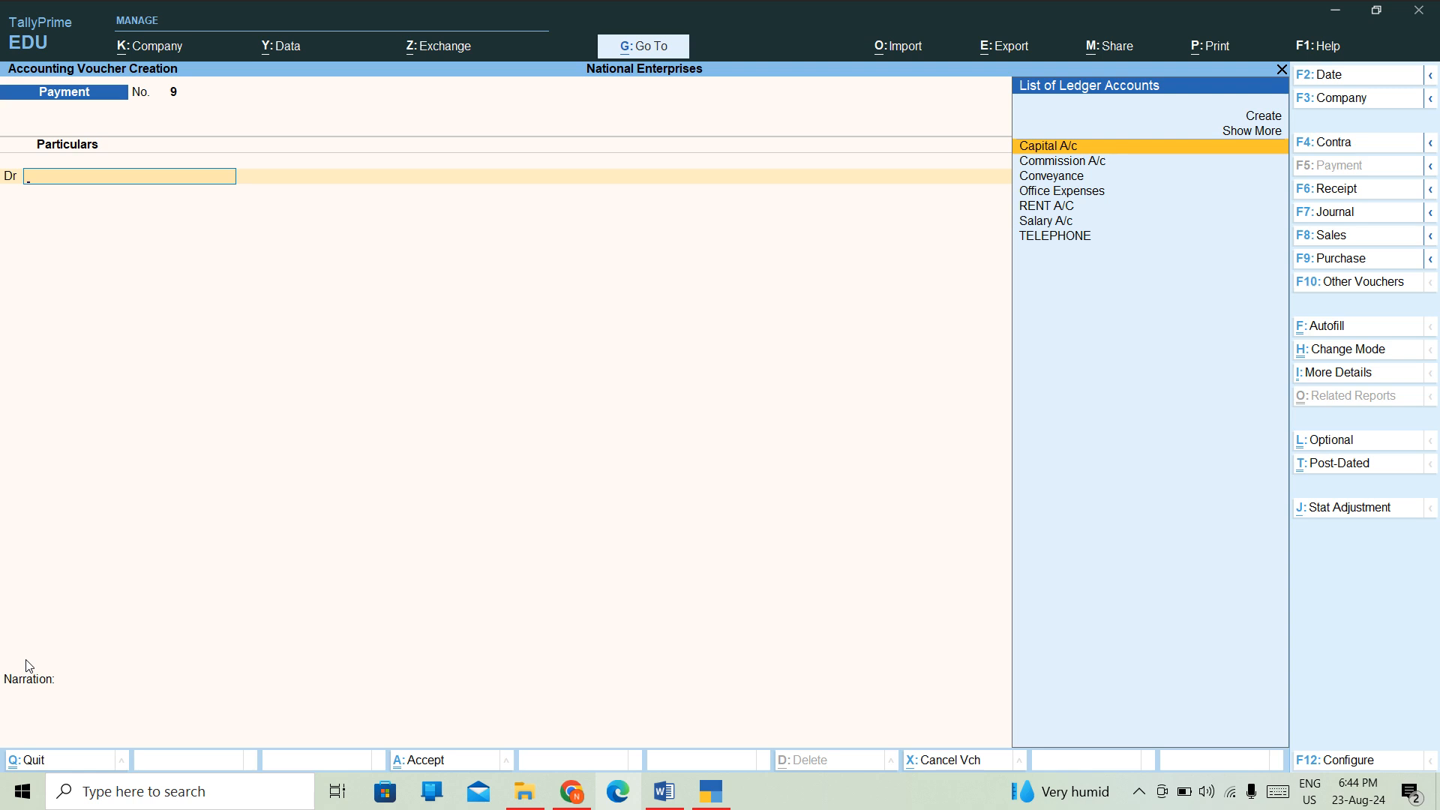
left_click(1307, 261)
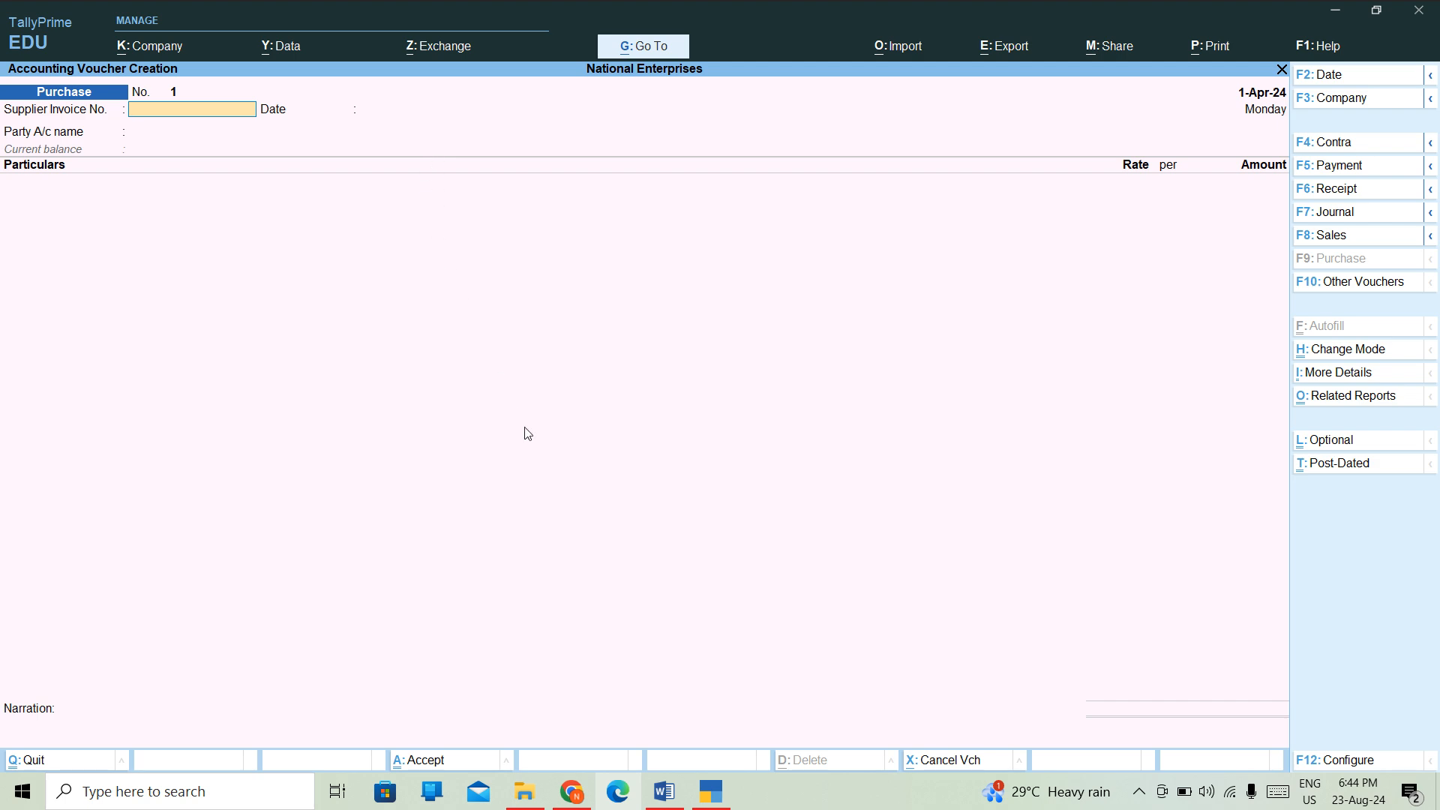
- Switch to the IFRA TALLY NOTES document in Word and keep it maximized
left_click(660, 793)
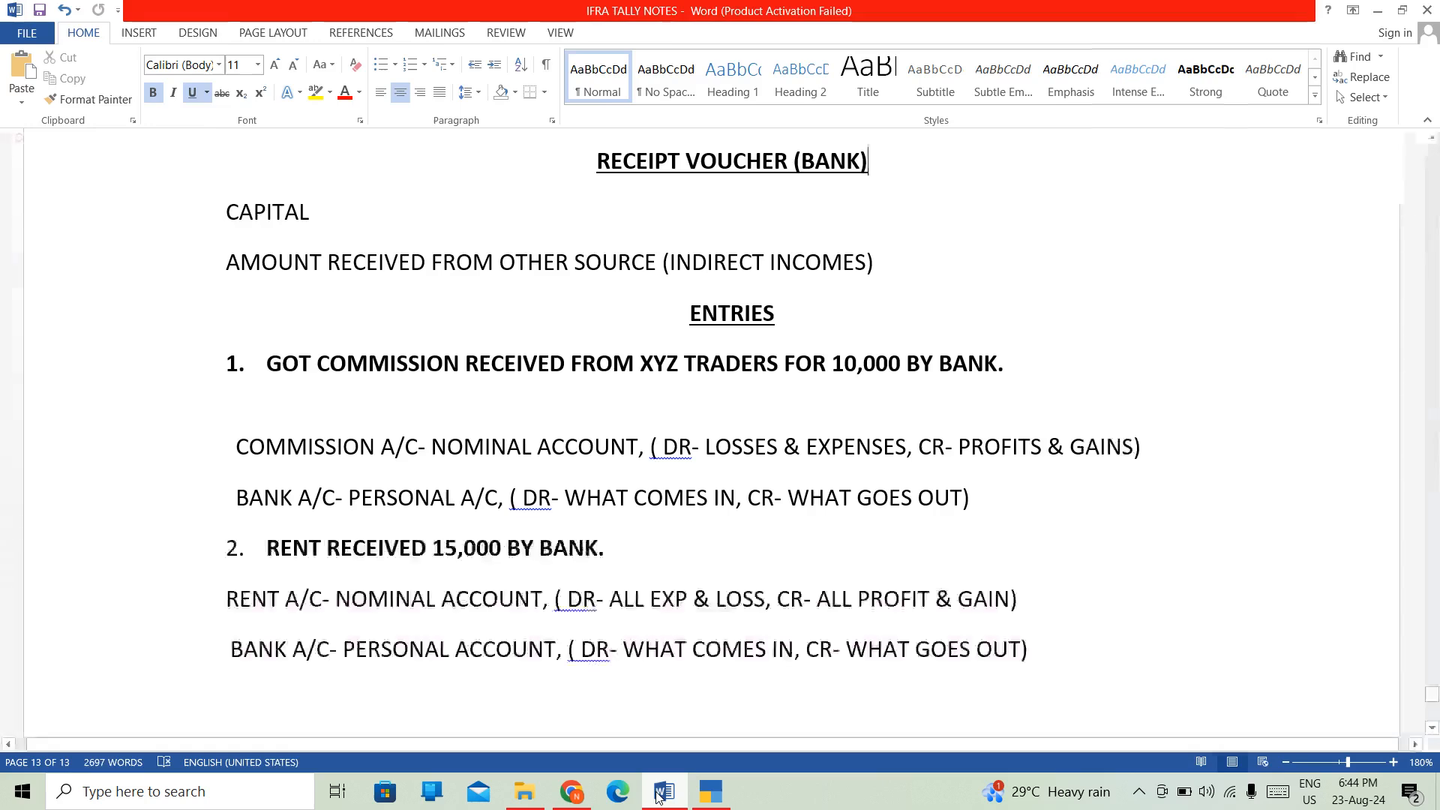
left_click(1401, 11)
scroll(990, 430, "right", 3)
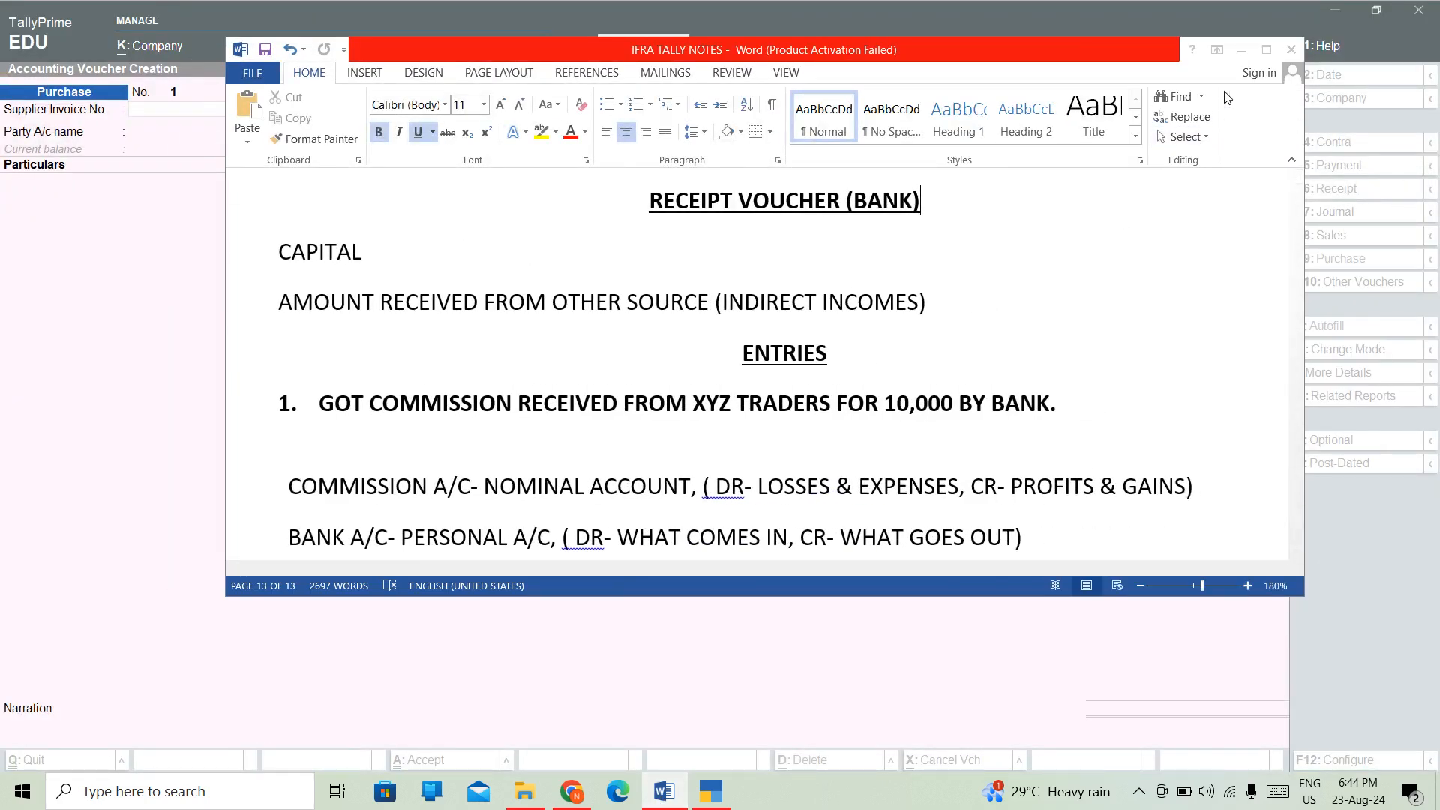
left_click(1266, 51)
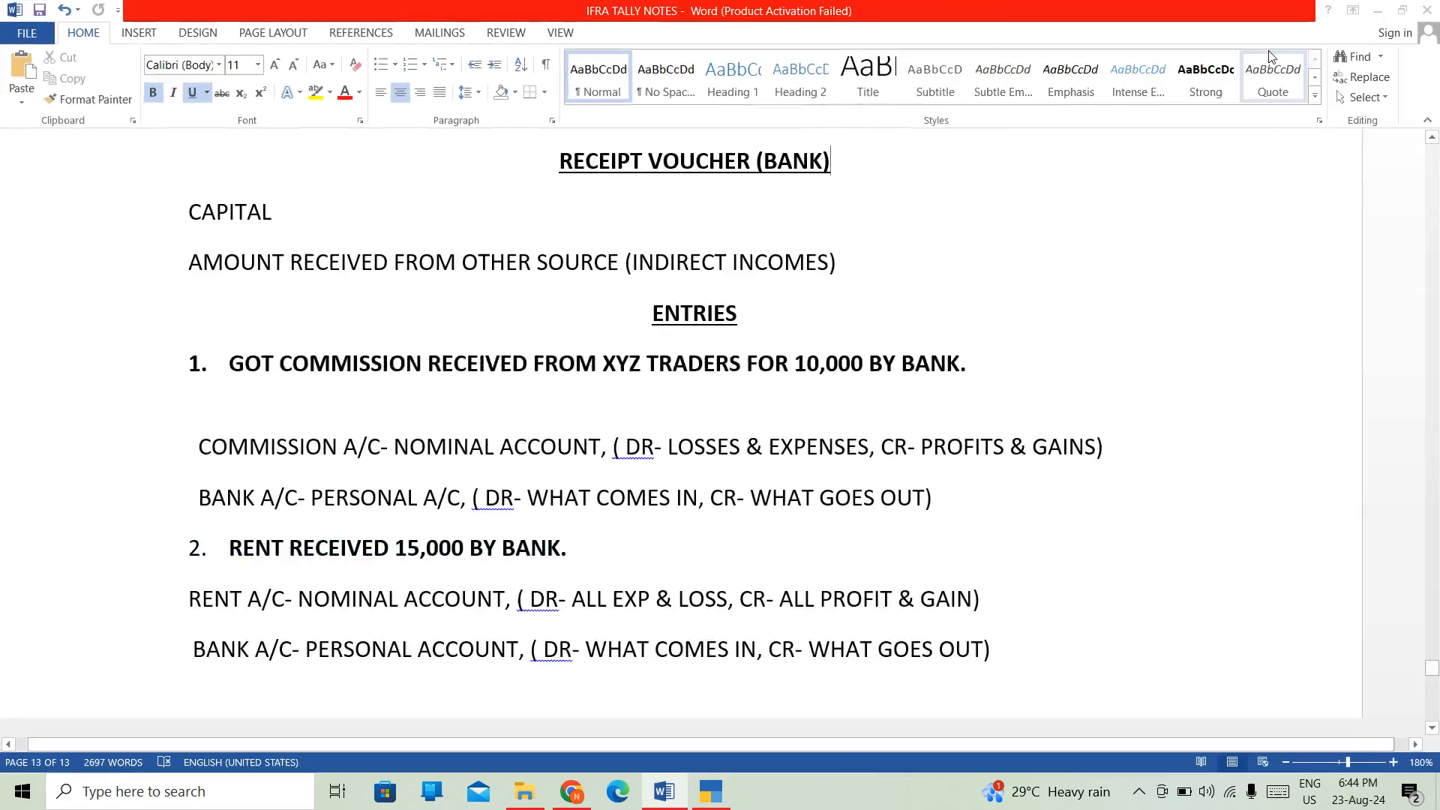
- Start a new blank line directly after the final BANK A/C line of the rent entry in the notes
left_click(1060, 643)
key("Return")
key("Return")
key("Return")
key("Return")
key("Return")
key("Return")
key("Return")
key("Return")
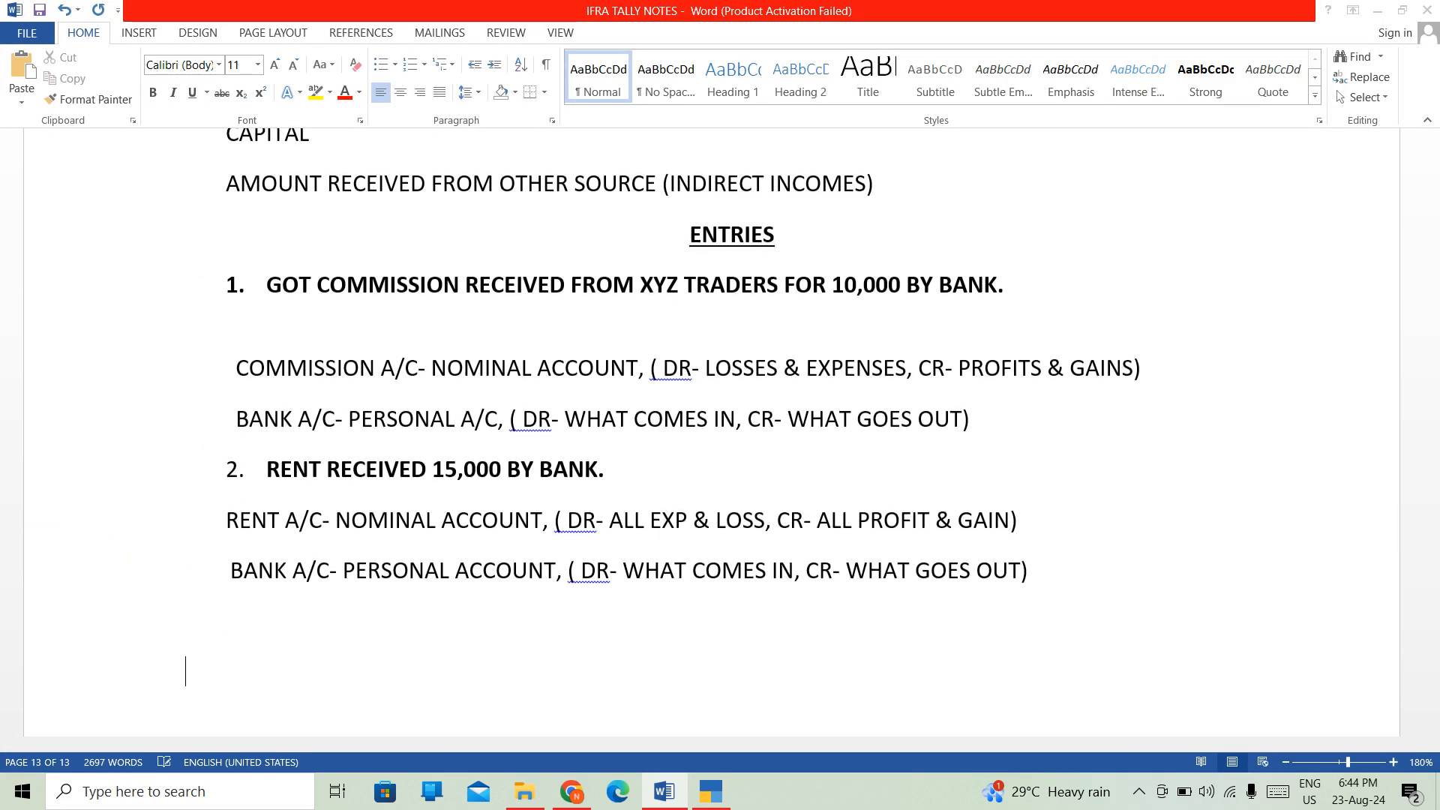
key("BackSpace")
key("BackSpace")
key("BackSpace")
key("BackSpace")
key("BackSpace")
key("BackSpace")
key("BackSpace")
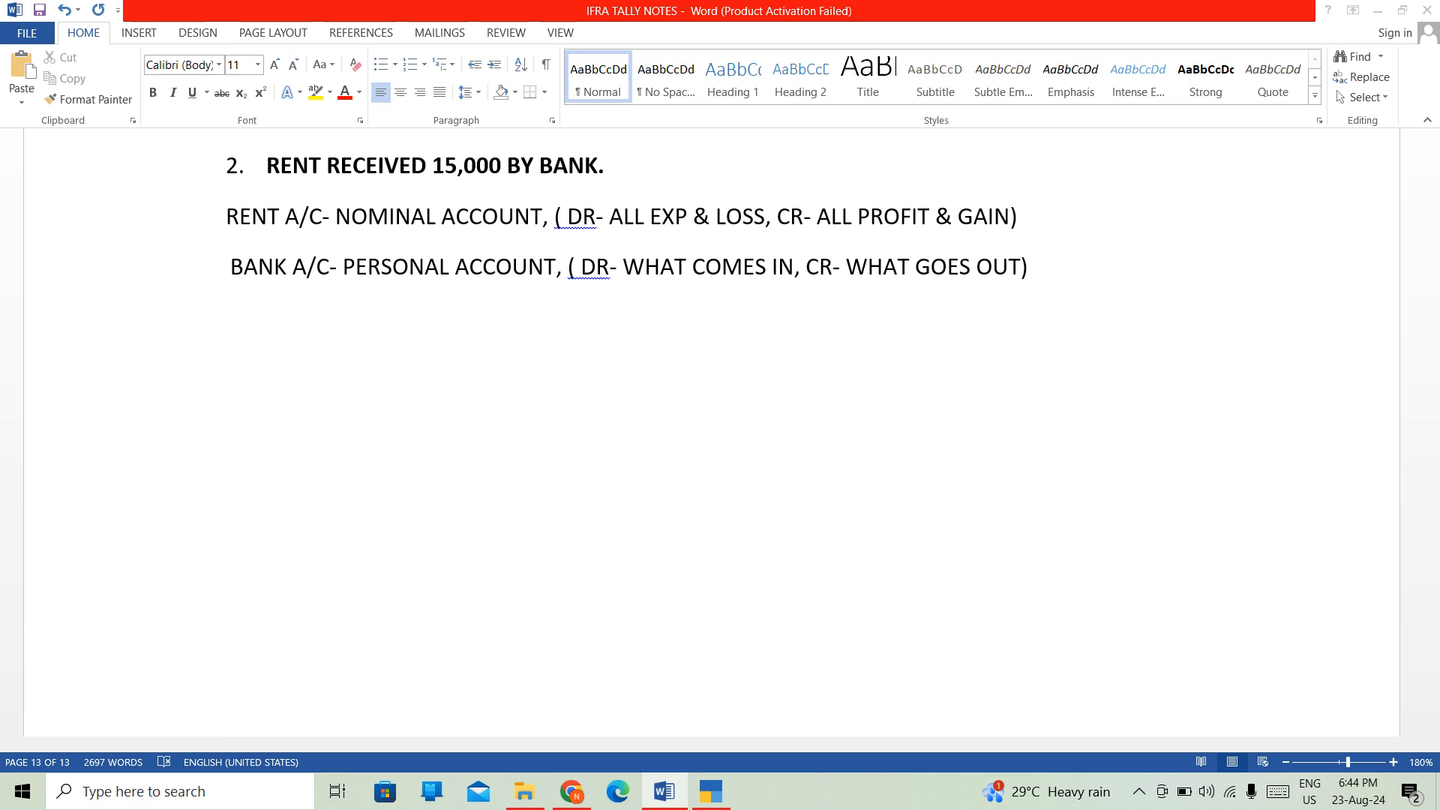
- Add the centred, bold and underlined heading "PURCHASE VOUCHER= F9" on the new line
key("ctrl+e")
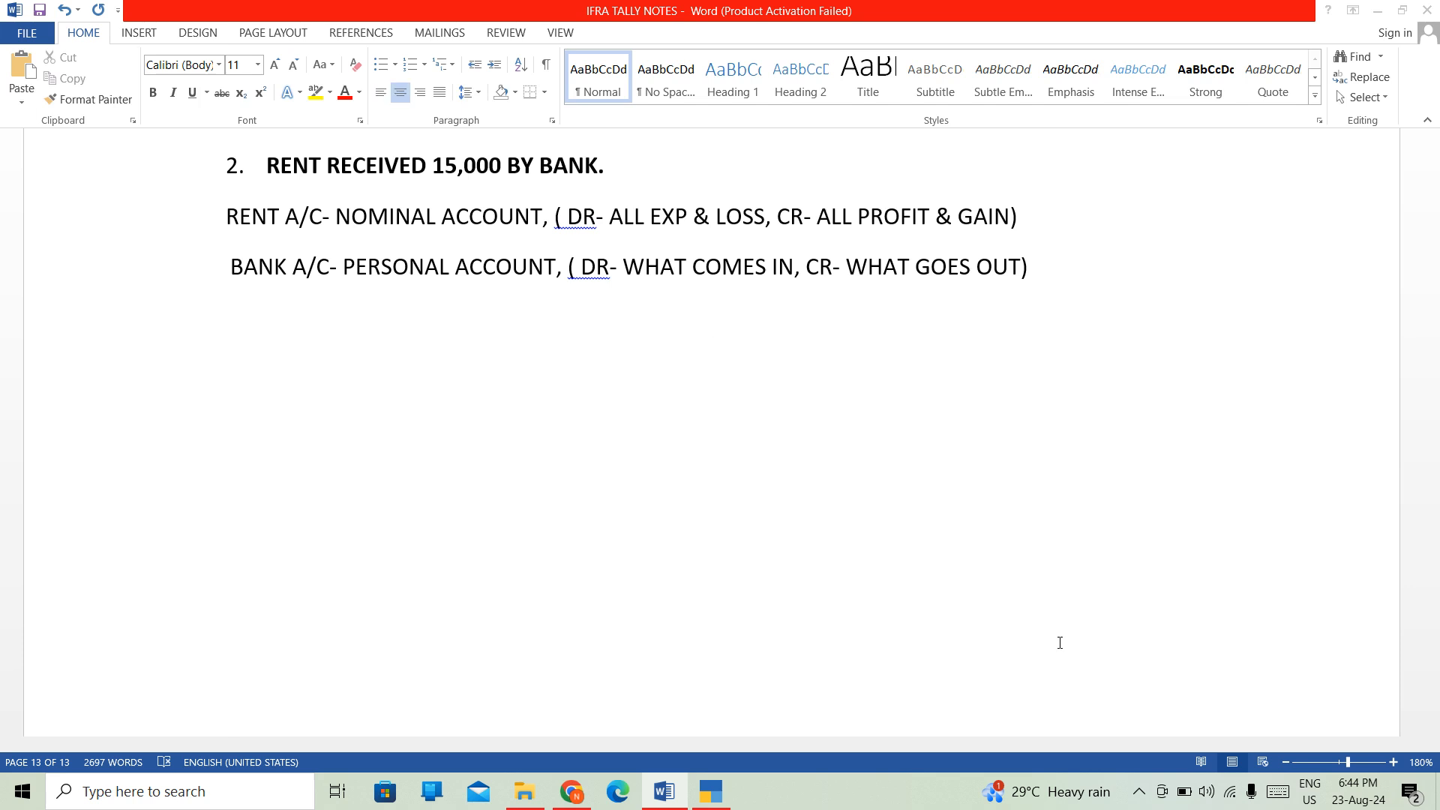
key("ctrl+b")
key("ctrl+u")
type("PURCHASE")
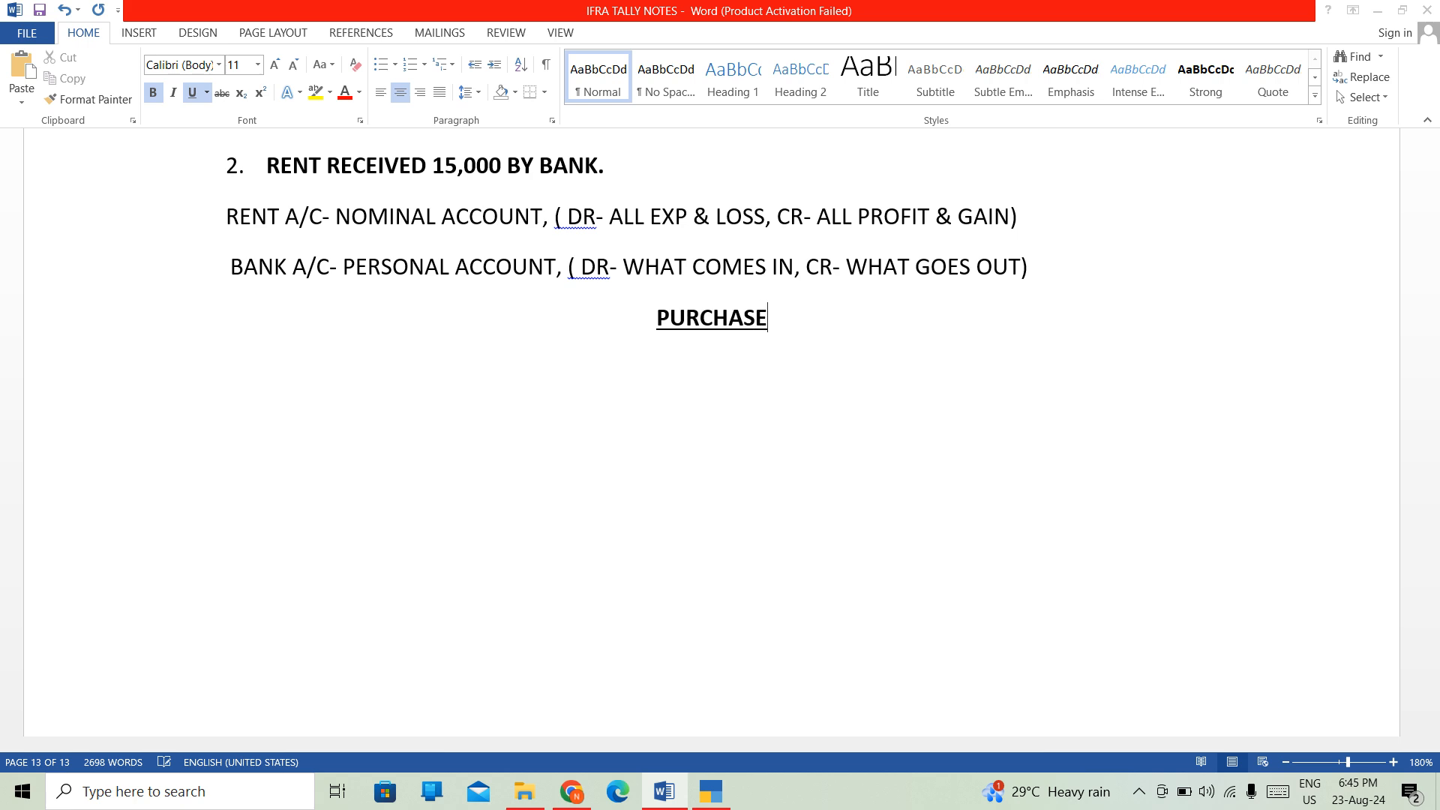
type(" VOUC")
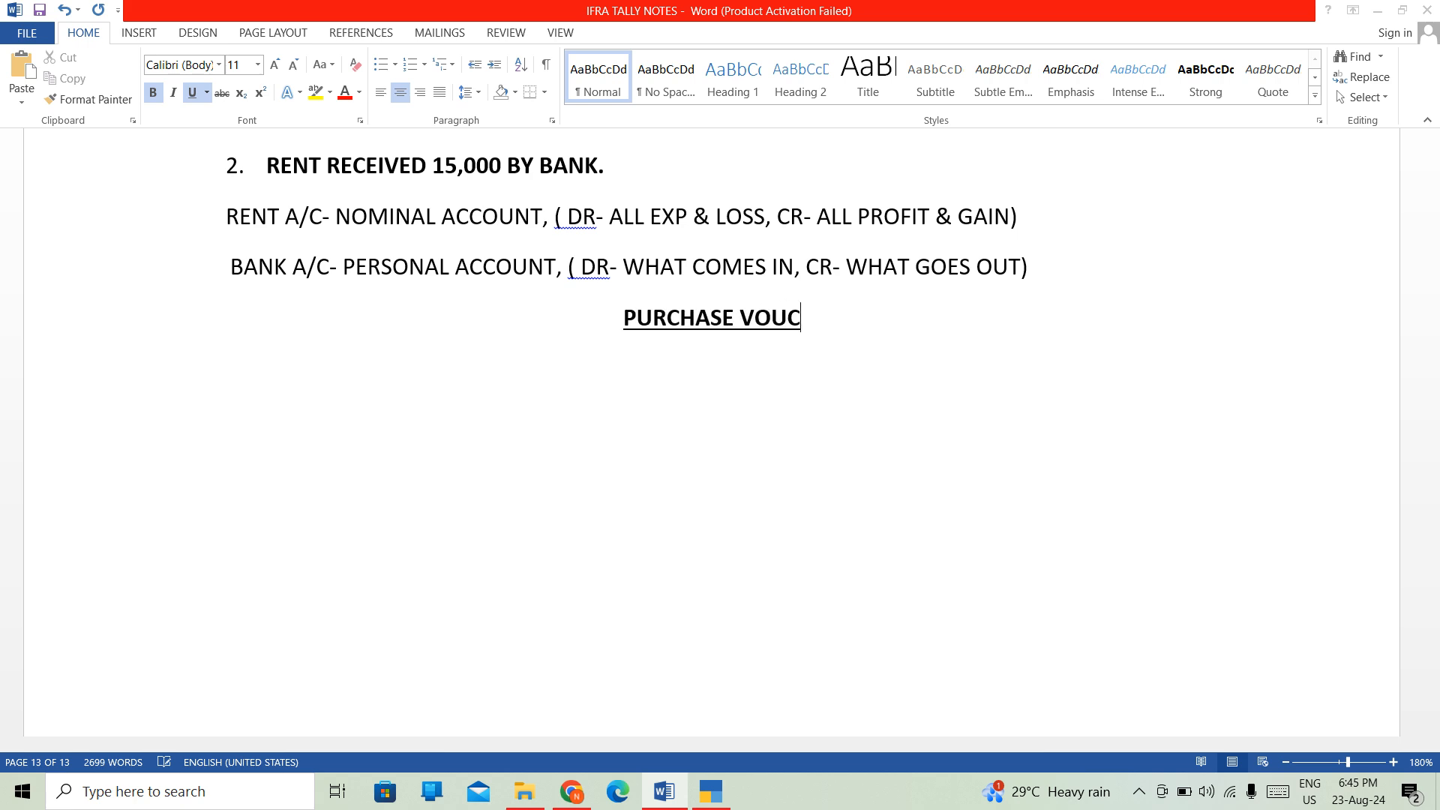
type("HER")
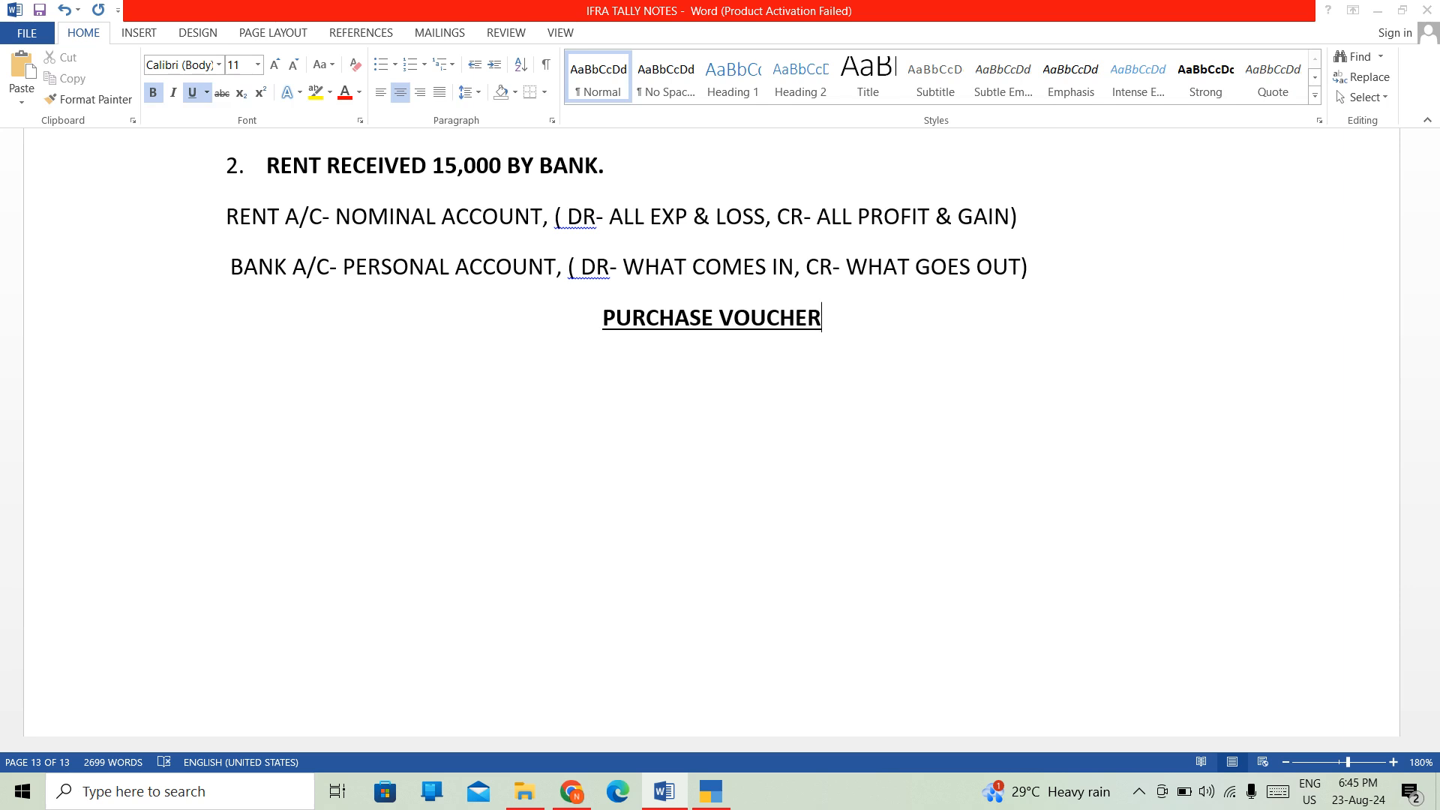
type("=")
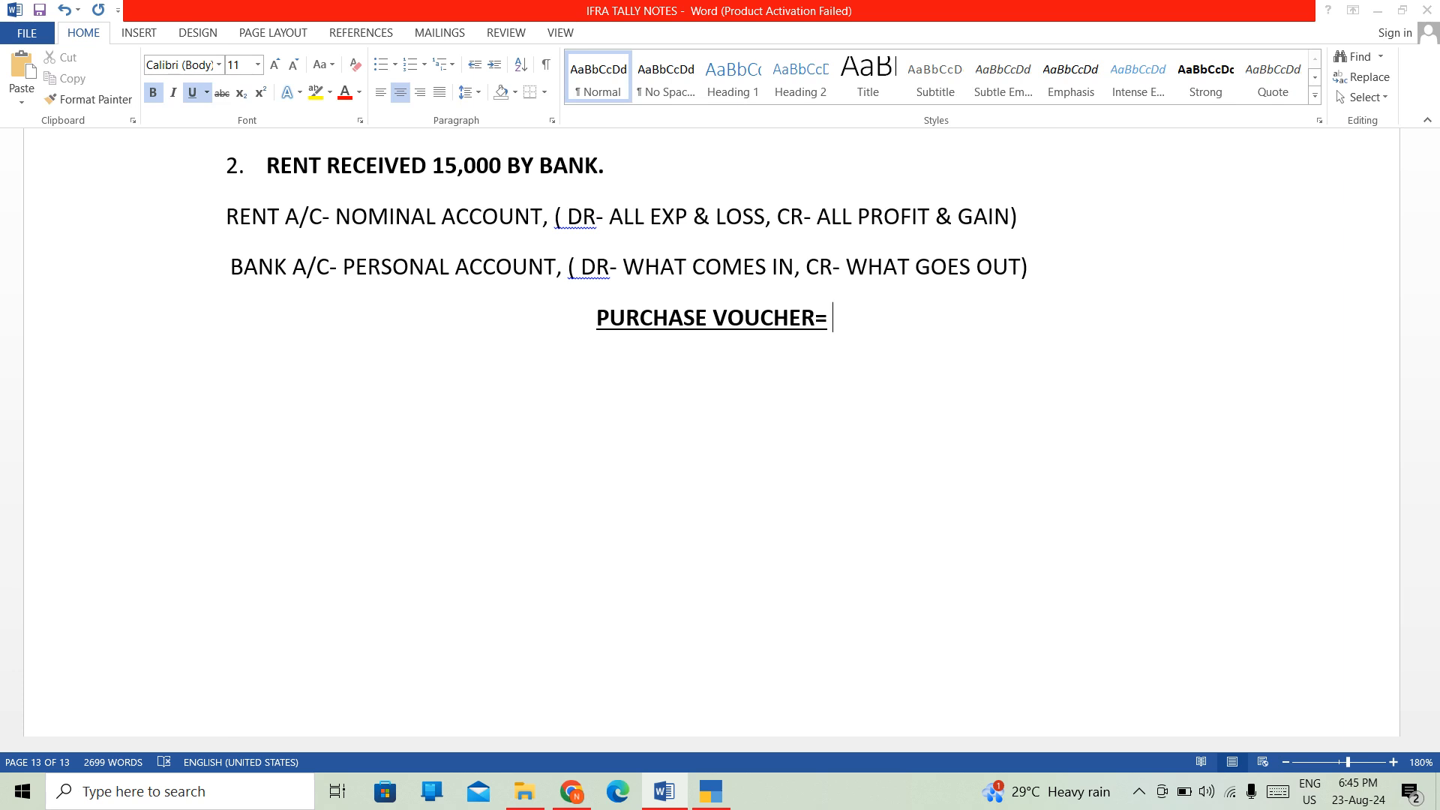
type("F9")
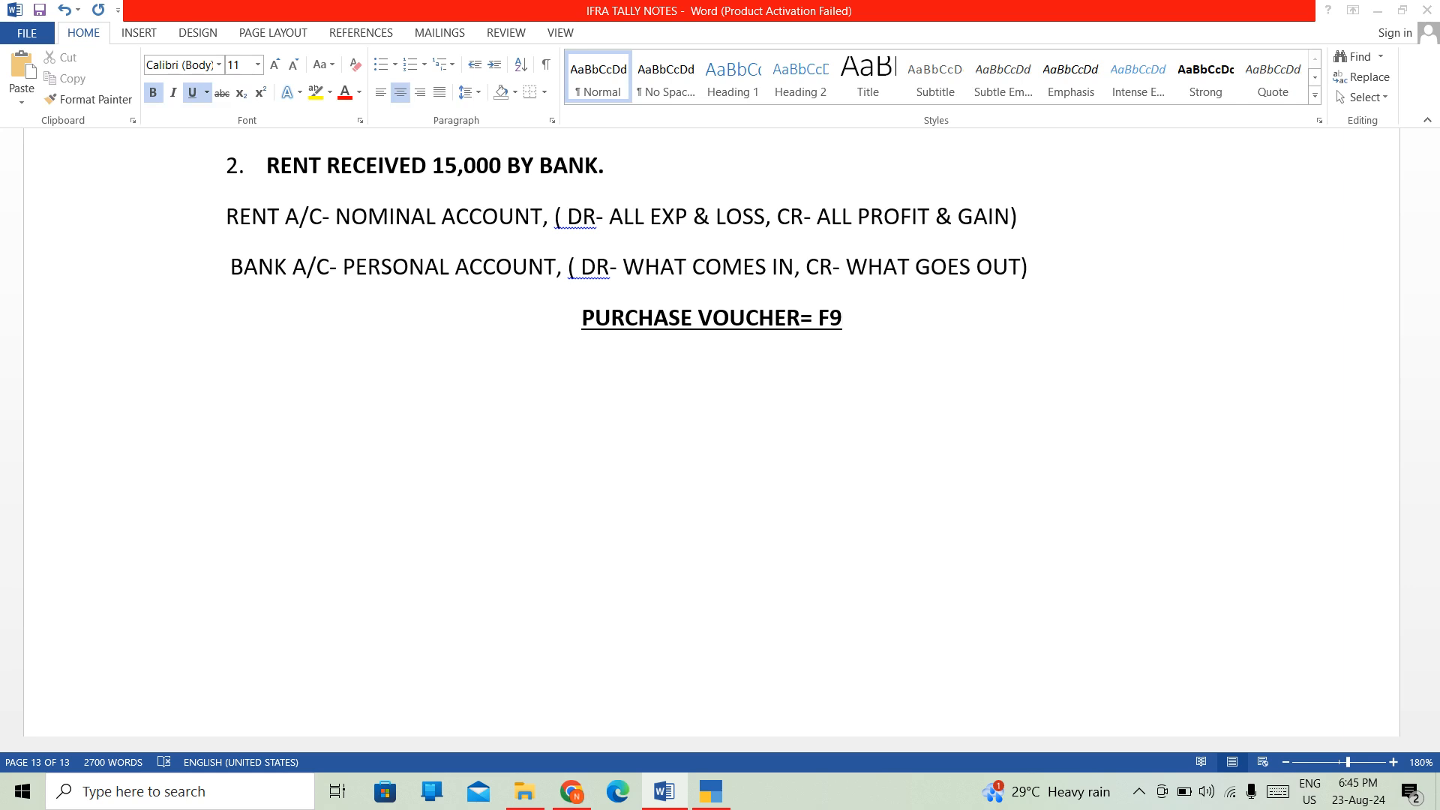
- Write the plain, left-aligned line "IT IS USED FOR GOODS THAT IS PURCHASED IN USE OF BUSINESS." below the purchase voucher heading
left_click(186, 367)
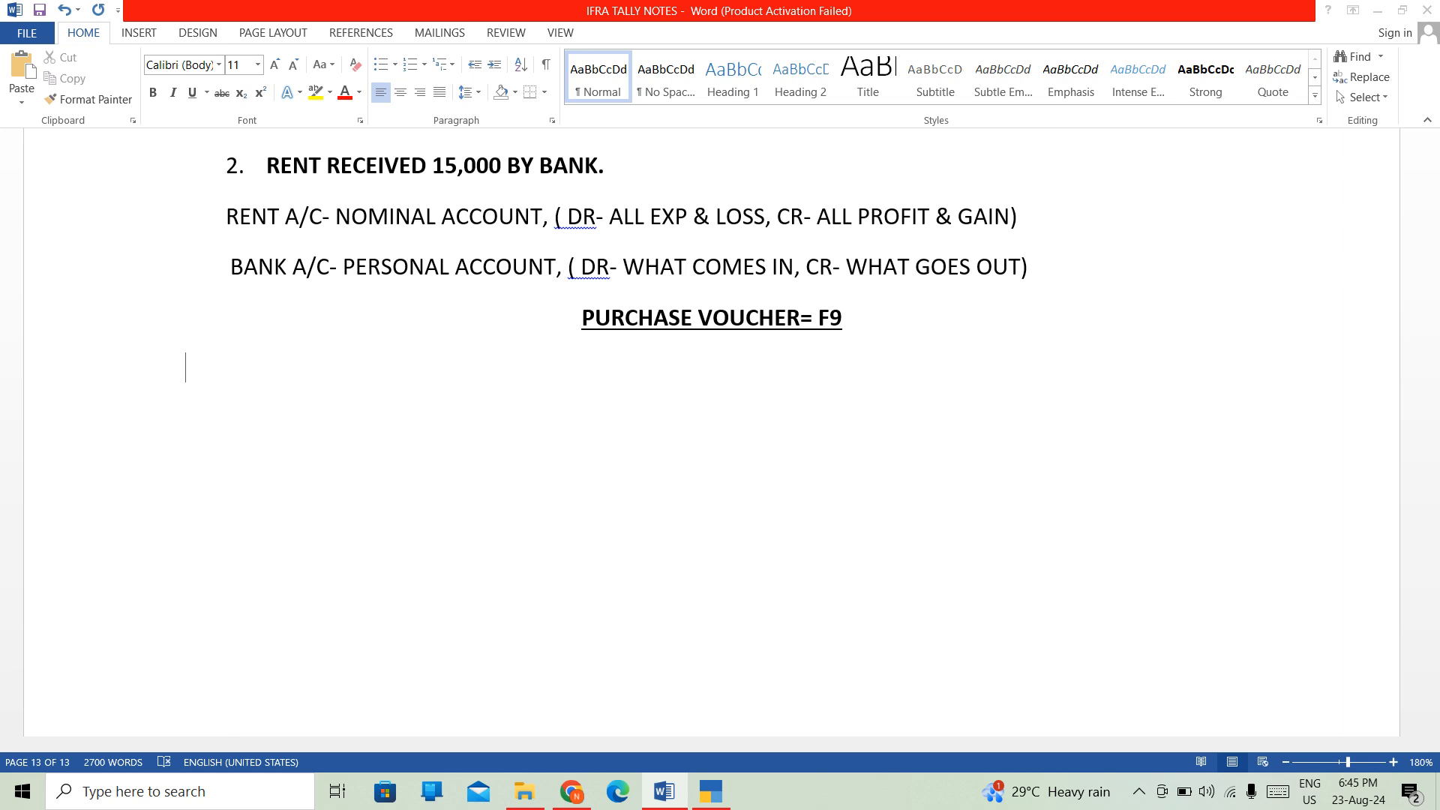
type("IT IS USED ")
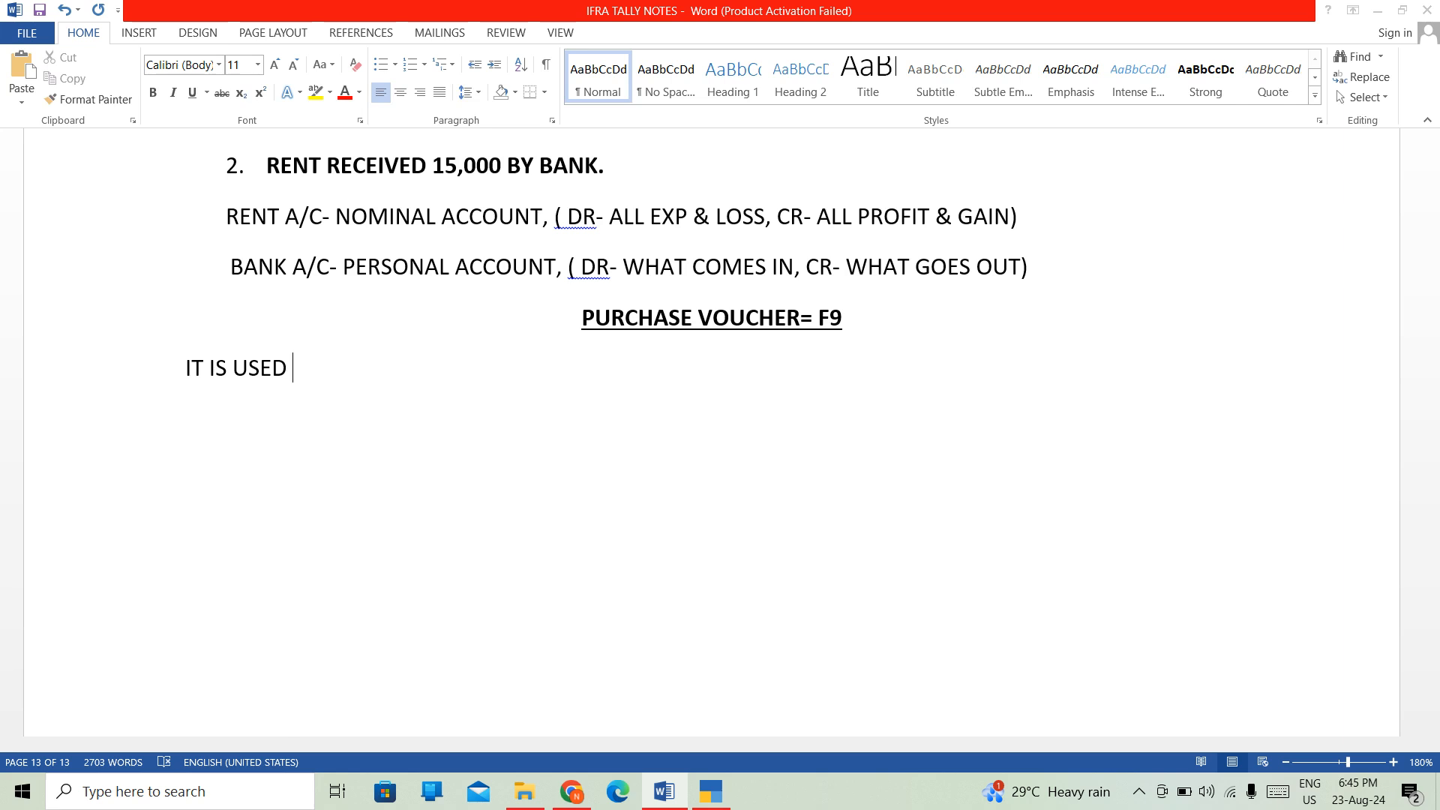
type("FOR ")
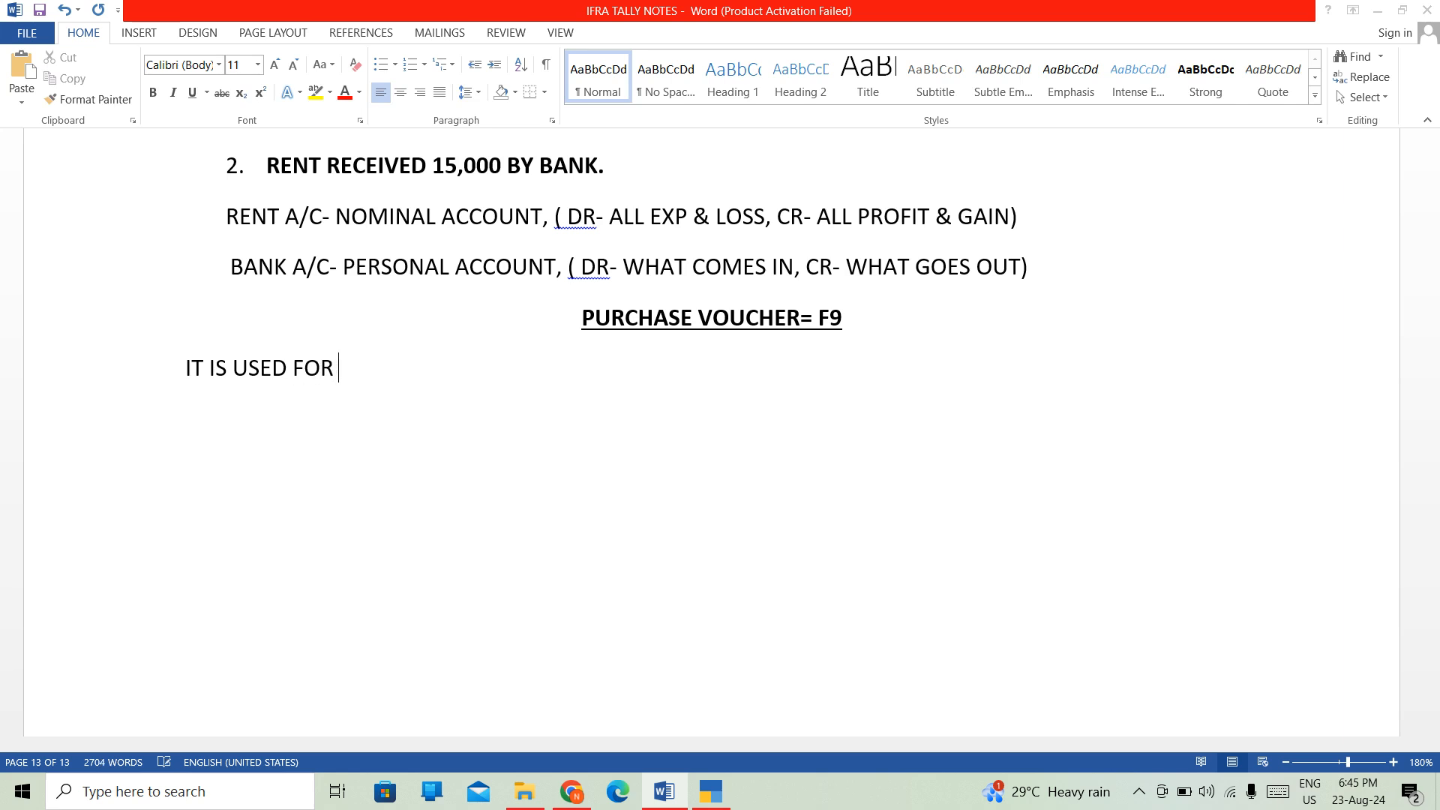
type("GODS")
key("BackSpace")
key("BackSpace")
type("ODS THAT IS")
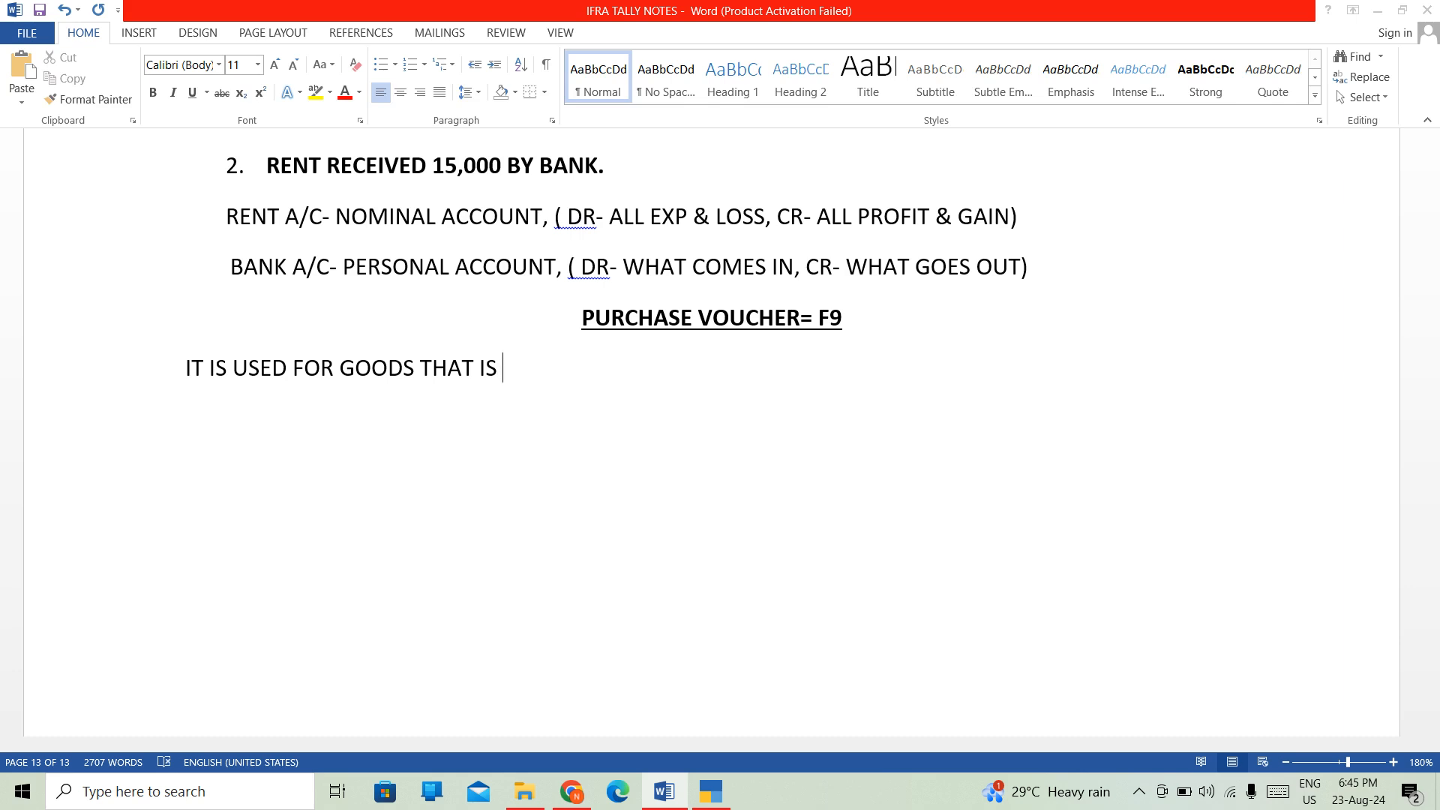
type(" PURCHASED")
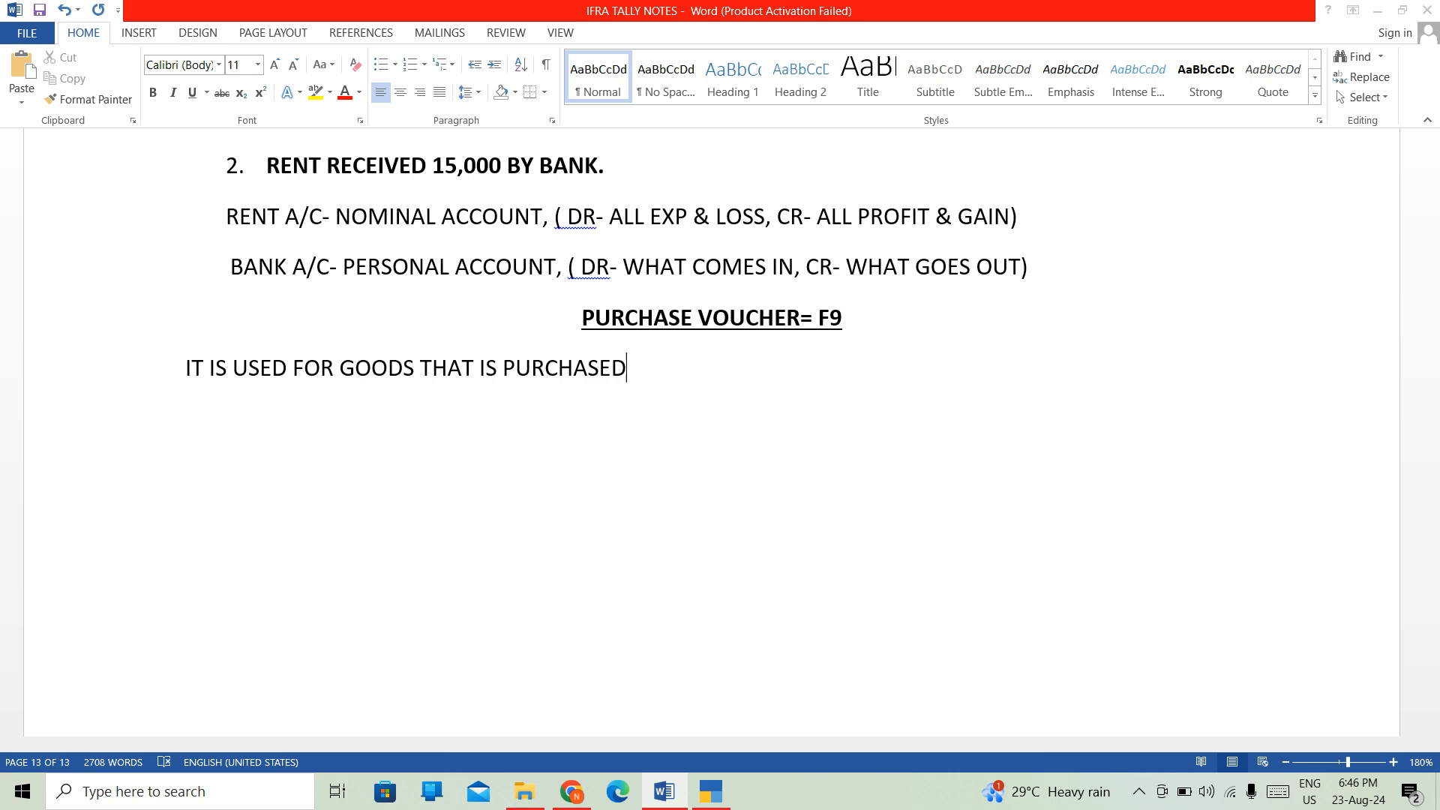
type(" IN USE OF BUSINE")
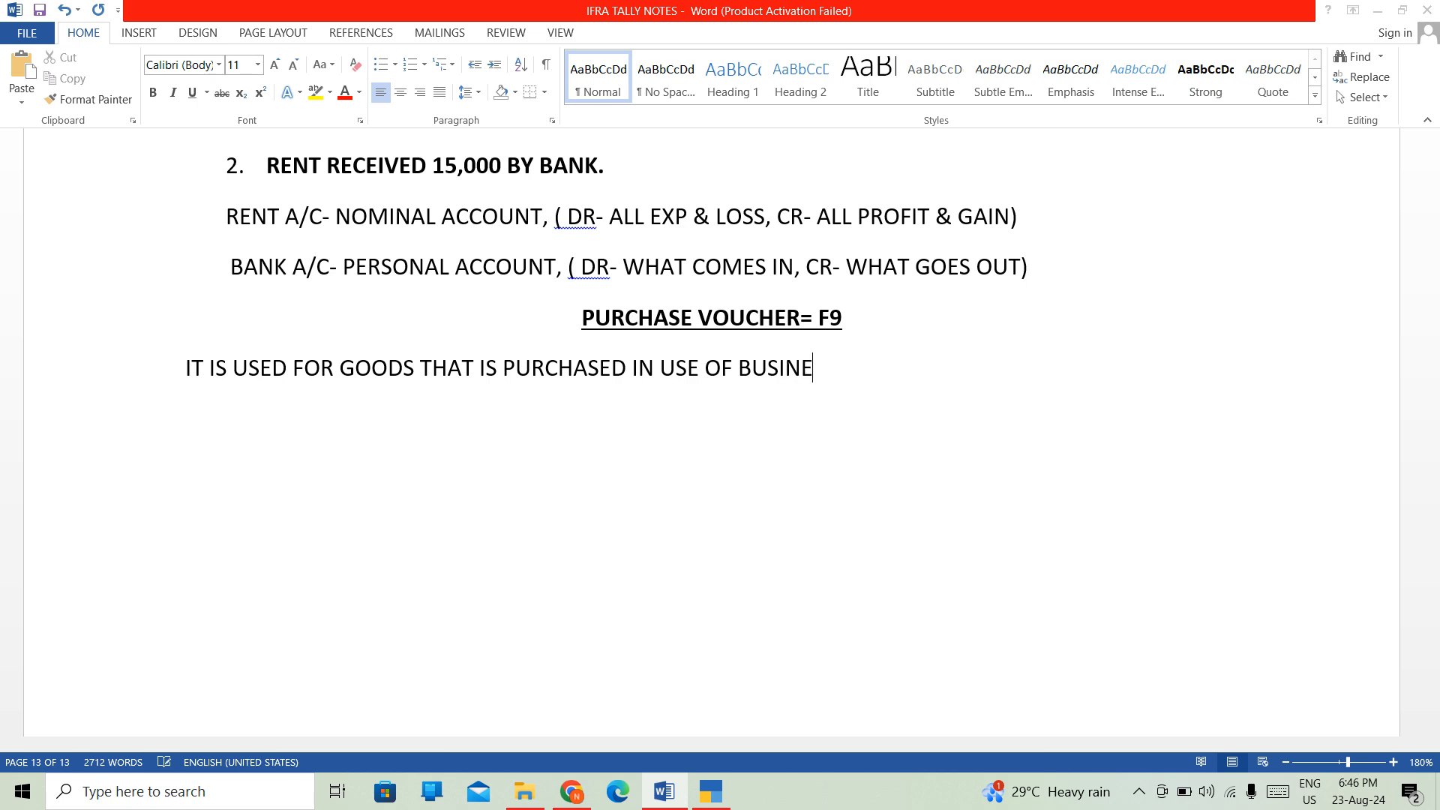
type("SS.")
- Add a new line reading "CASH/CREDIT/BANK." under the description of the purchase voucher
key("Return")
type("CASH")
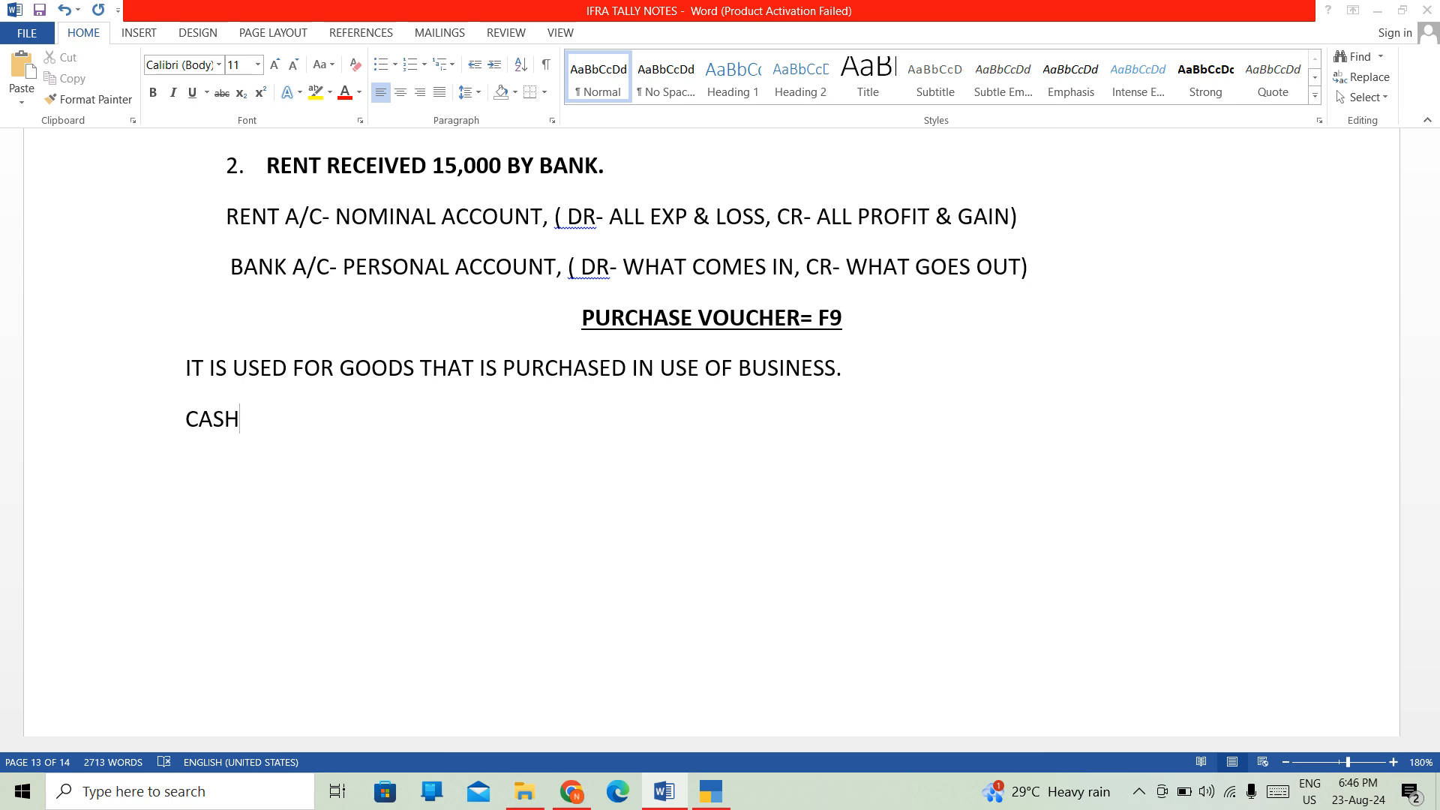
type("/")
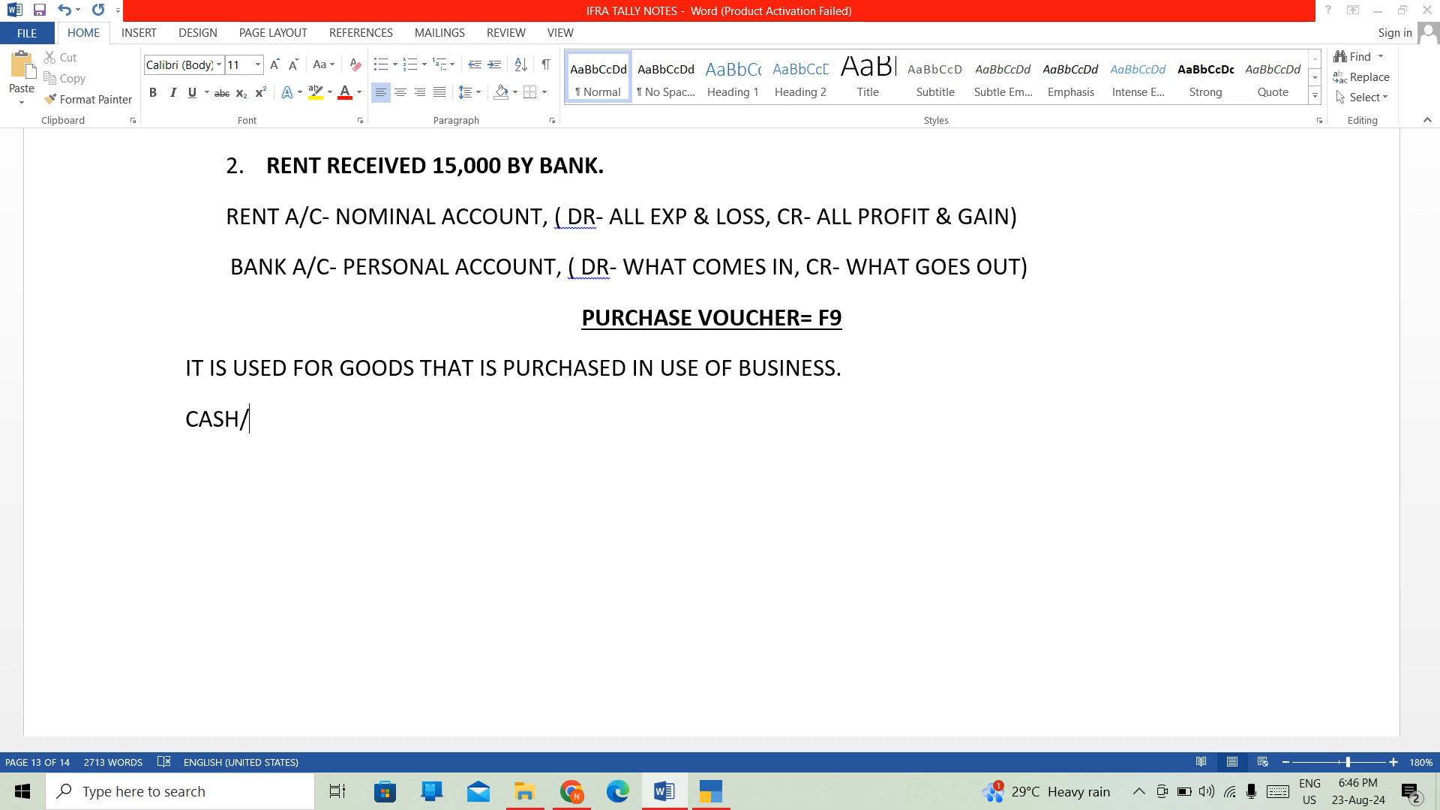
type("CREDIT")
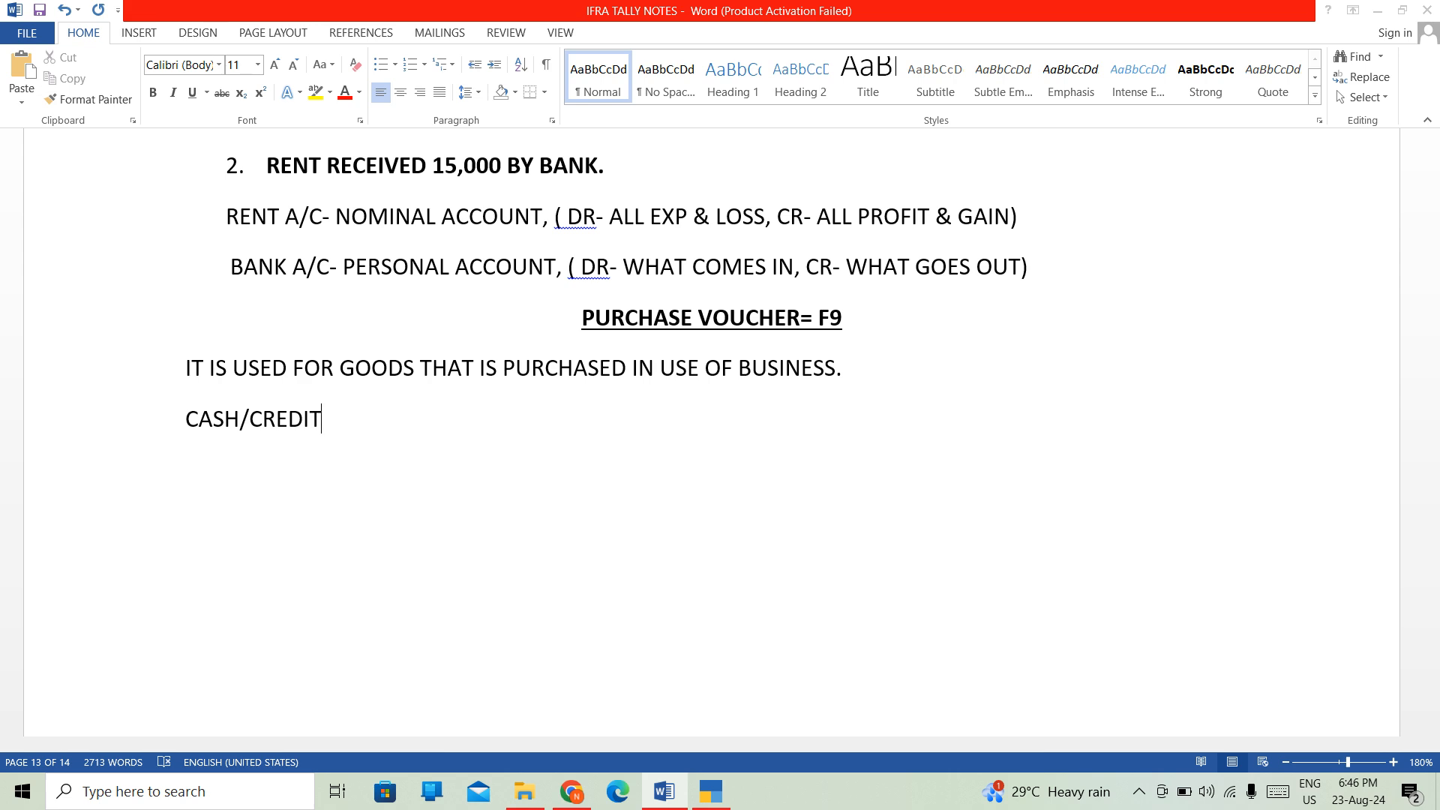
type("/BANK")
type(".")
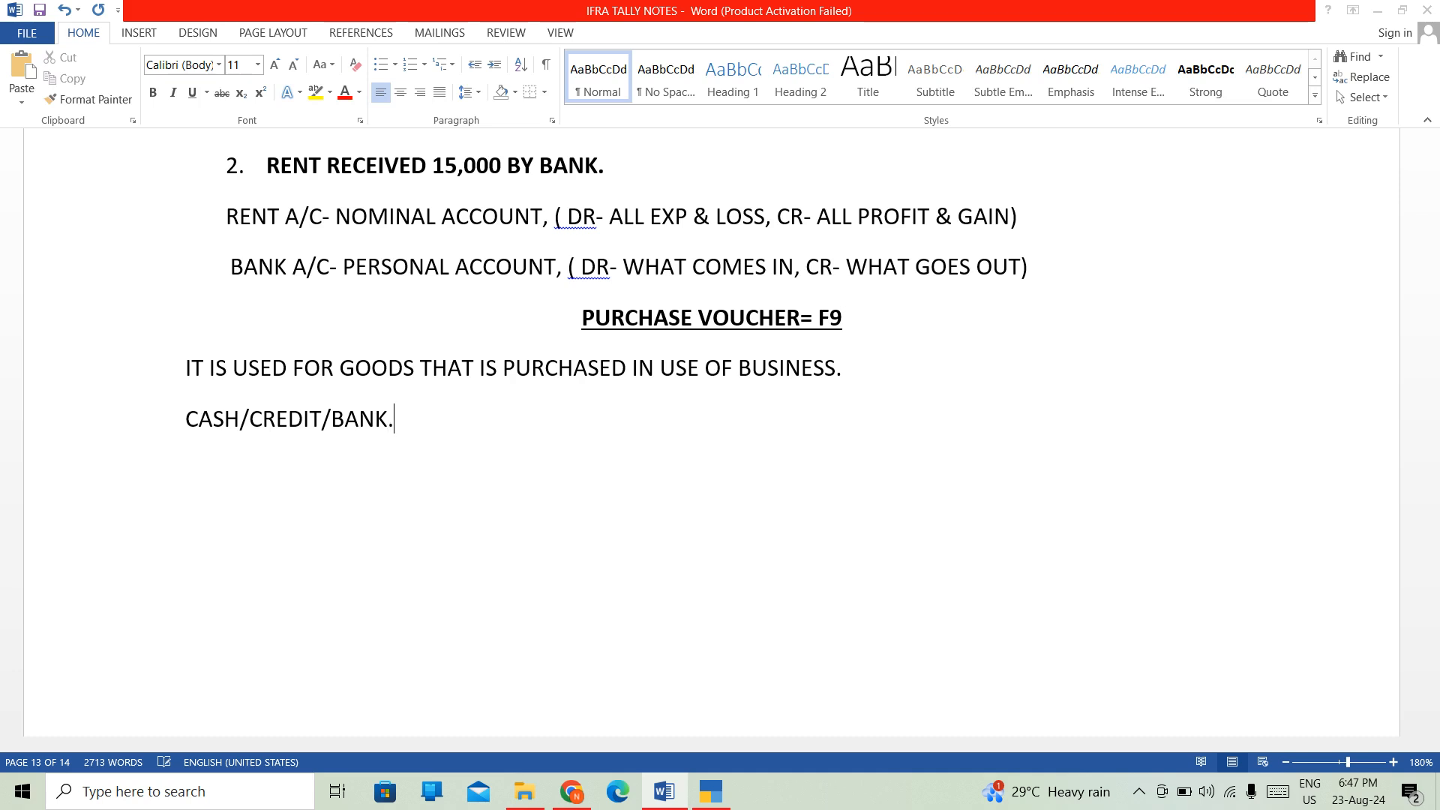
- Add the line "DONOT USE PURCHASE VOUCHER WHEN YOU PURCHASE OR BUY FURNITURE." below the payment types
key("Return")
type("DONOT ")
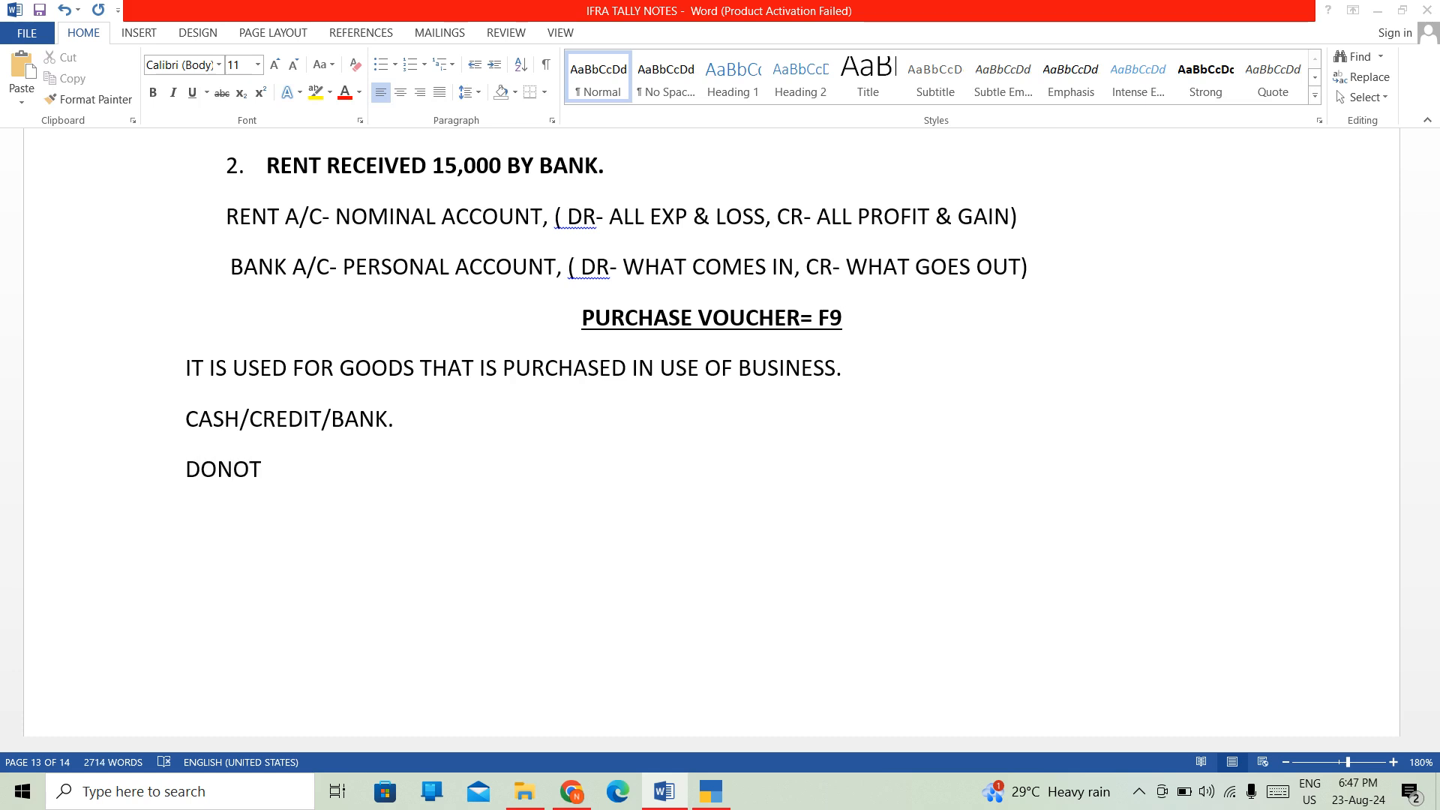
type("USE PU")
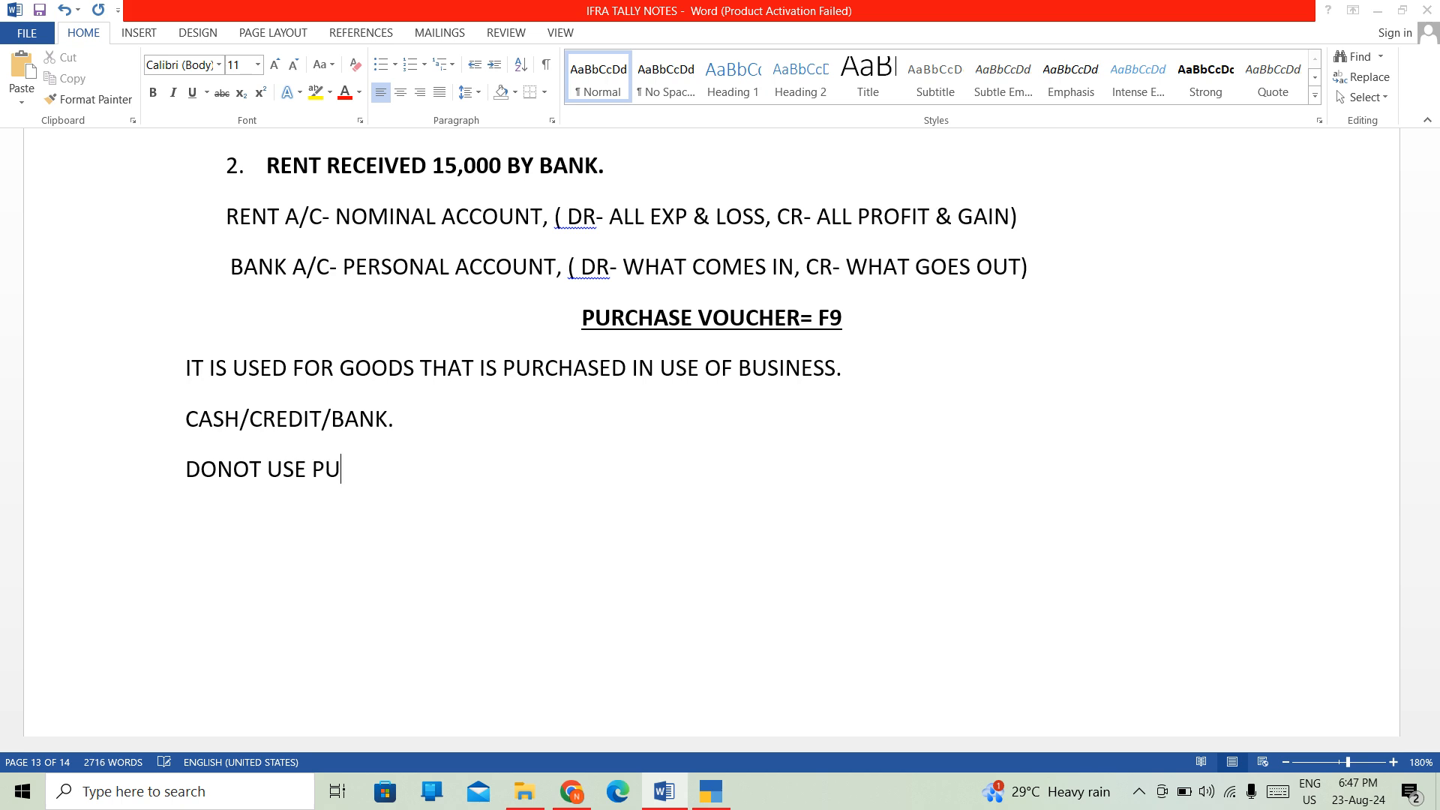
type("RCHASE VOUV")
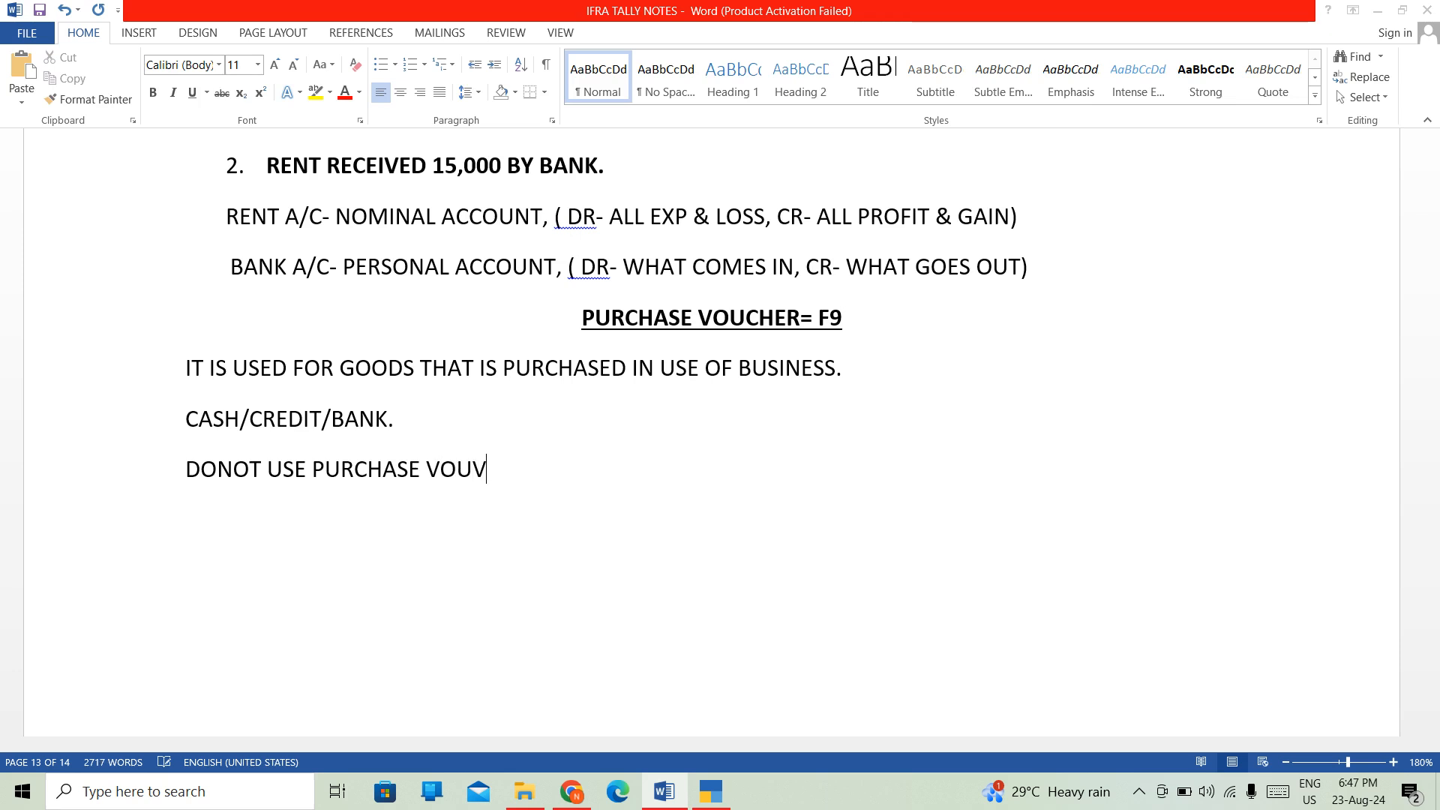
key("BackSpace")
type("CHER WHEN YOU ")
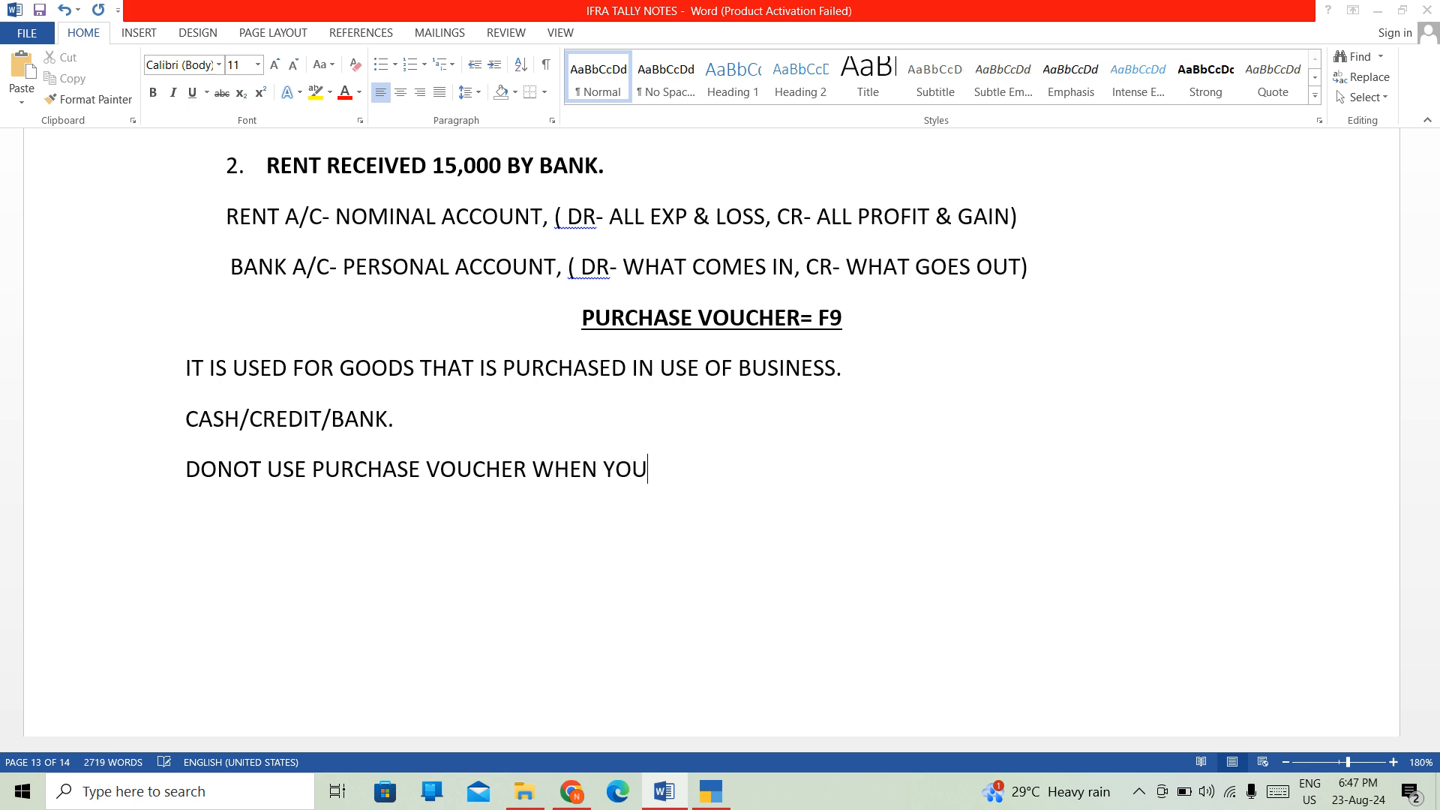
type("PURCHASE OR B")
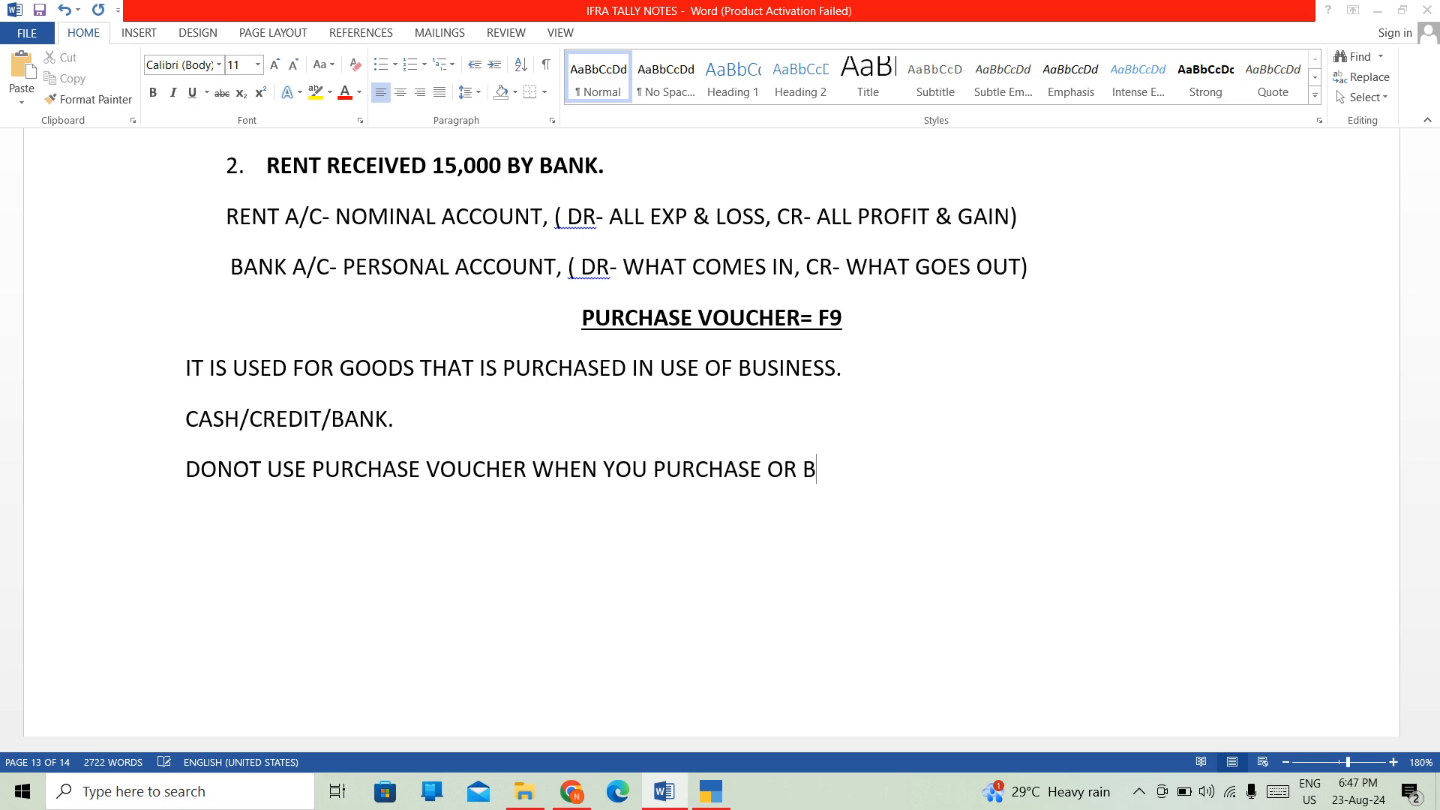
key("BackSpace")
type("BOUHJT")
key("BackSpace")
key("BackSpace")
key("BackSpace")
key("BackSpace")
key("BackSpace")
type("UY")
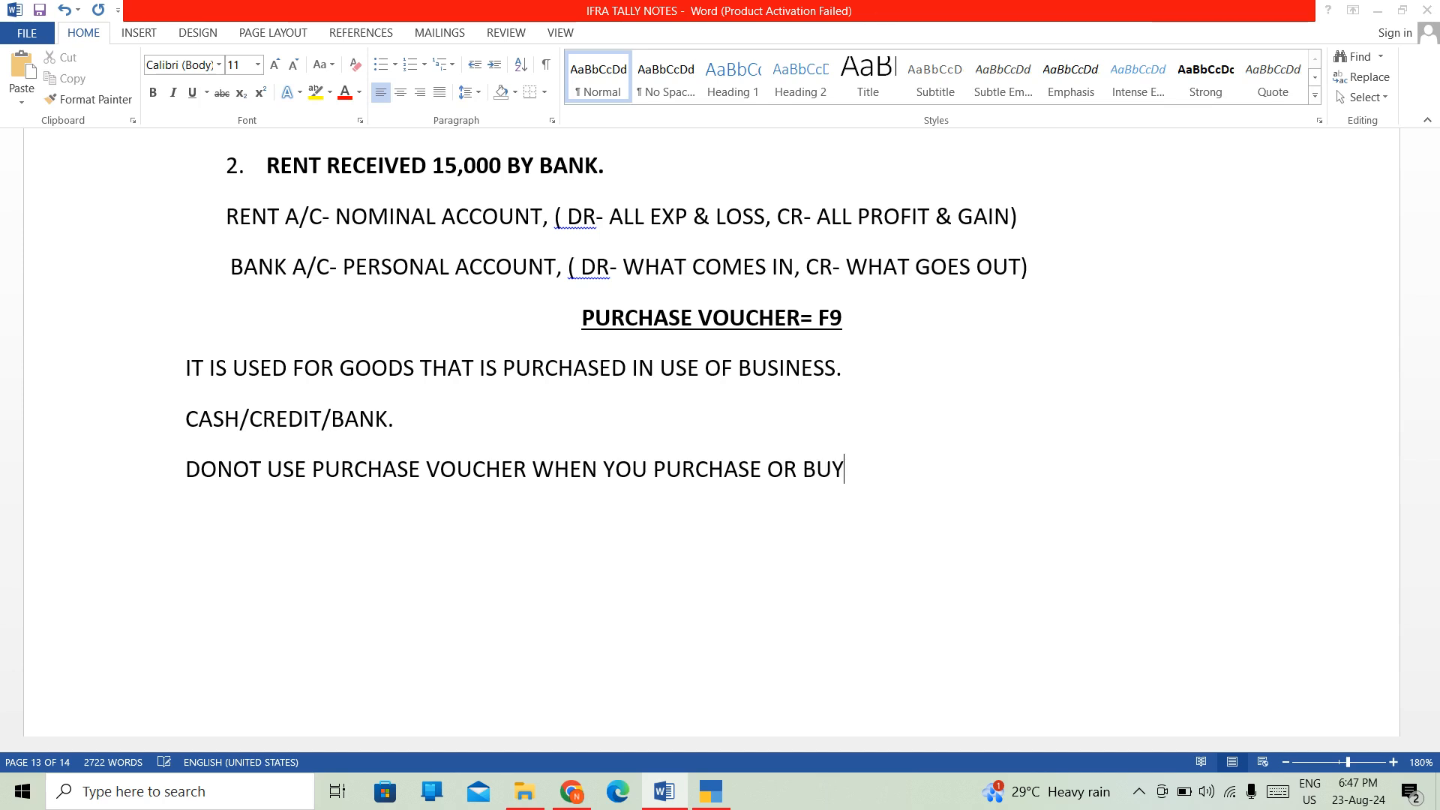
type(" G")
key("BackSpace")
type("FURNI")
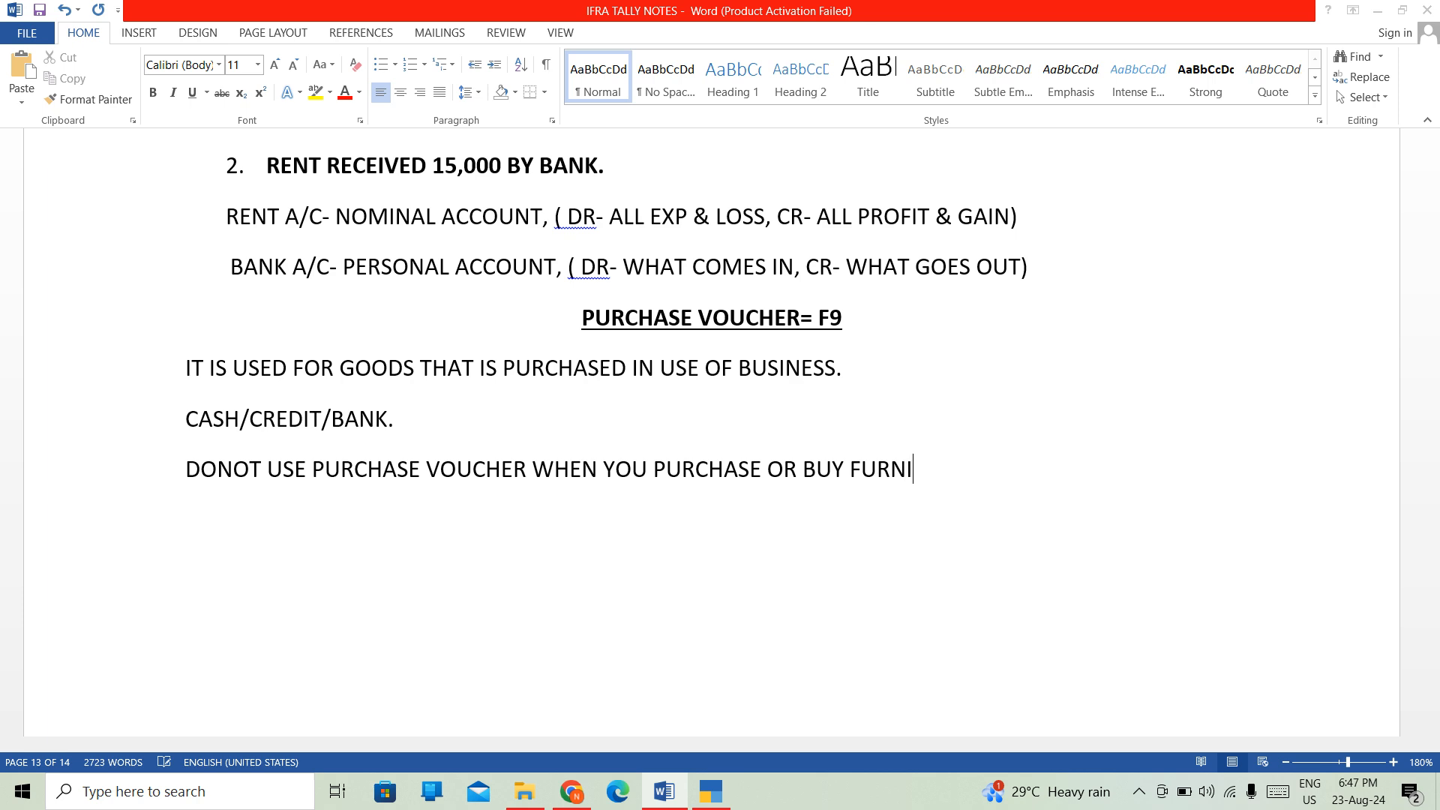
type("TURE.")
- Add the line "ASSESTS RELATED ENTRIES- PAYMENT VOUCHERS" below the furniture note and save the document
key("Return")
type("F")
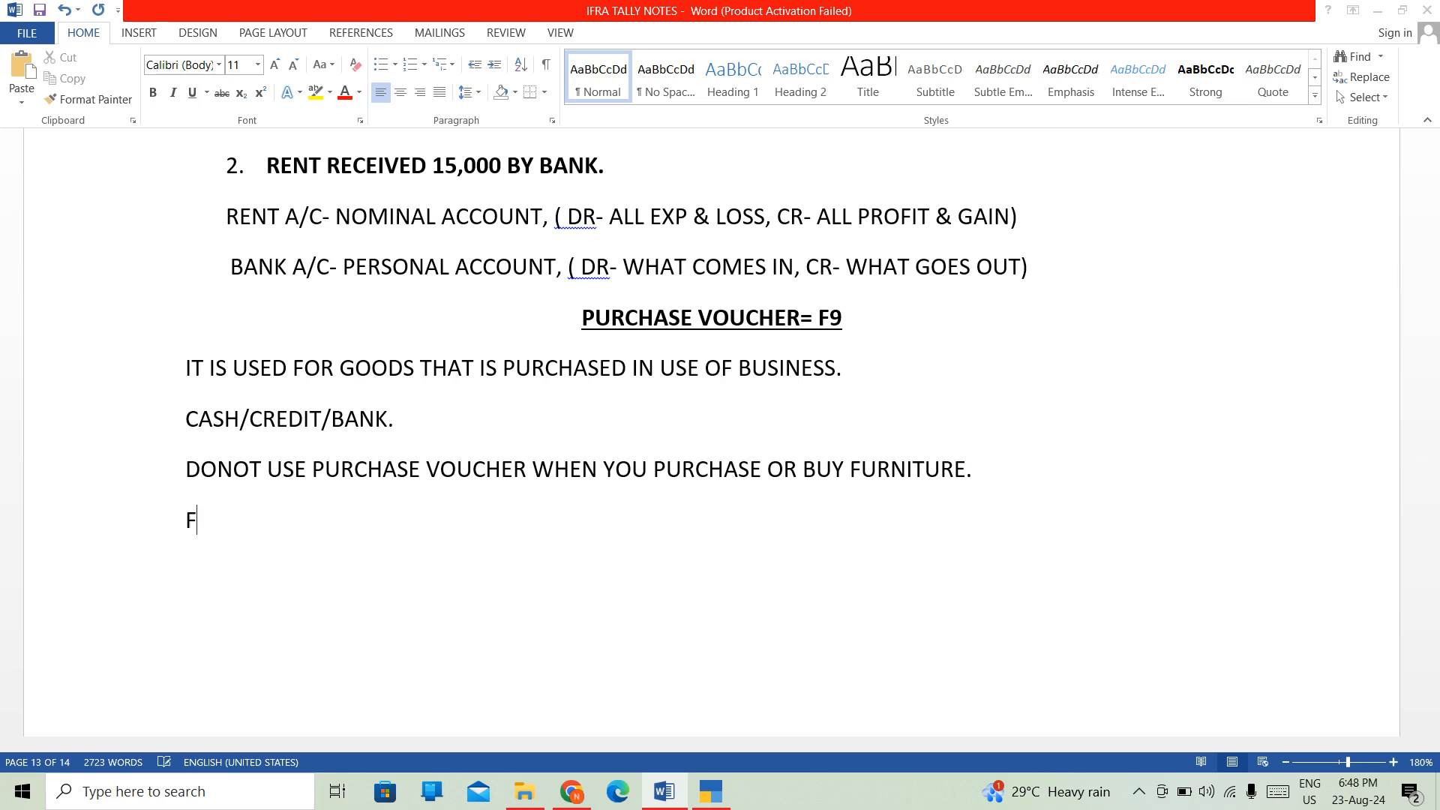
key("BackSpace")
type("ASSESTS R")
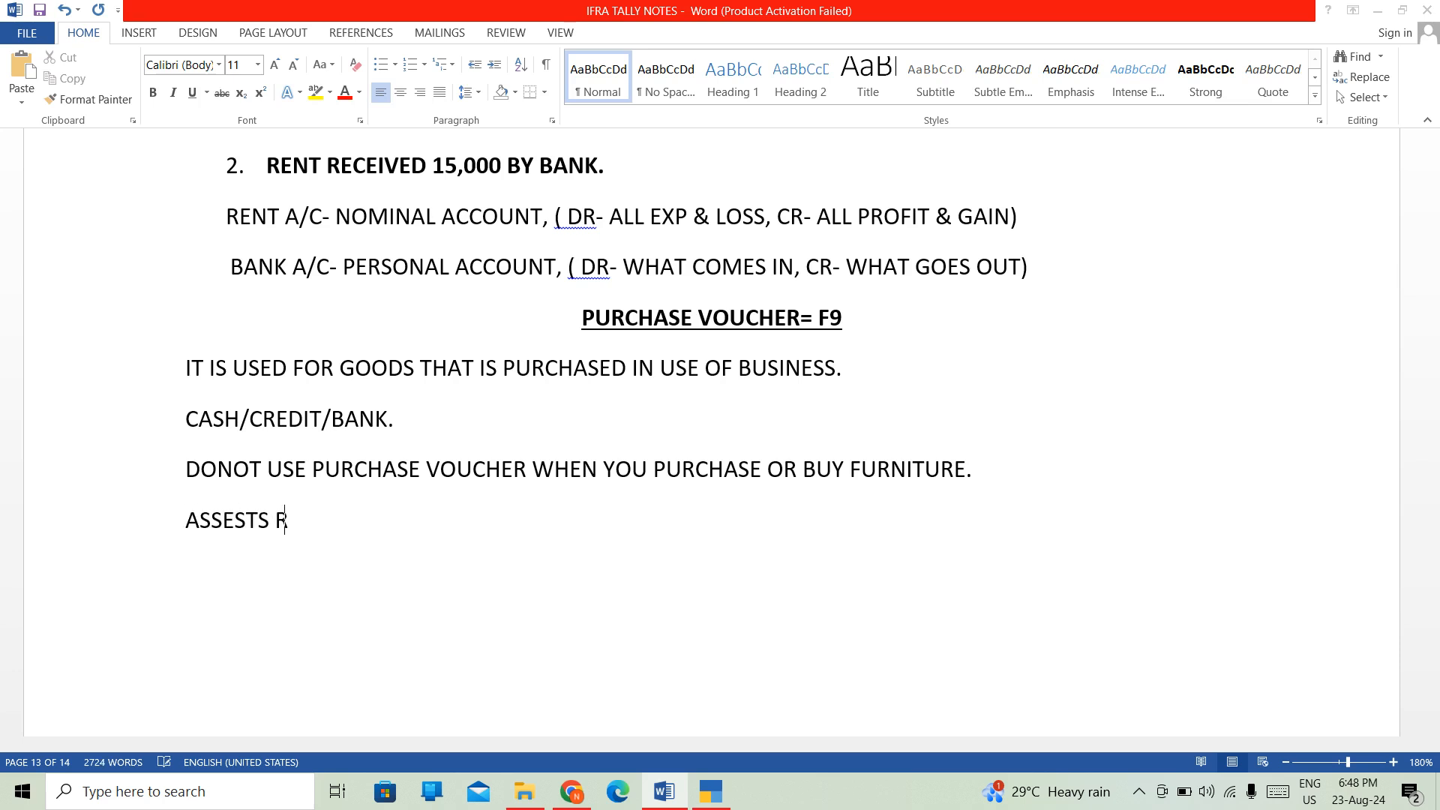
type("ELATED ENT")
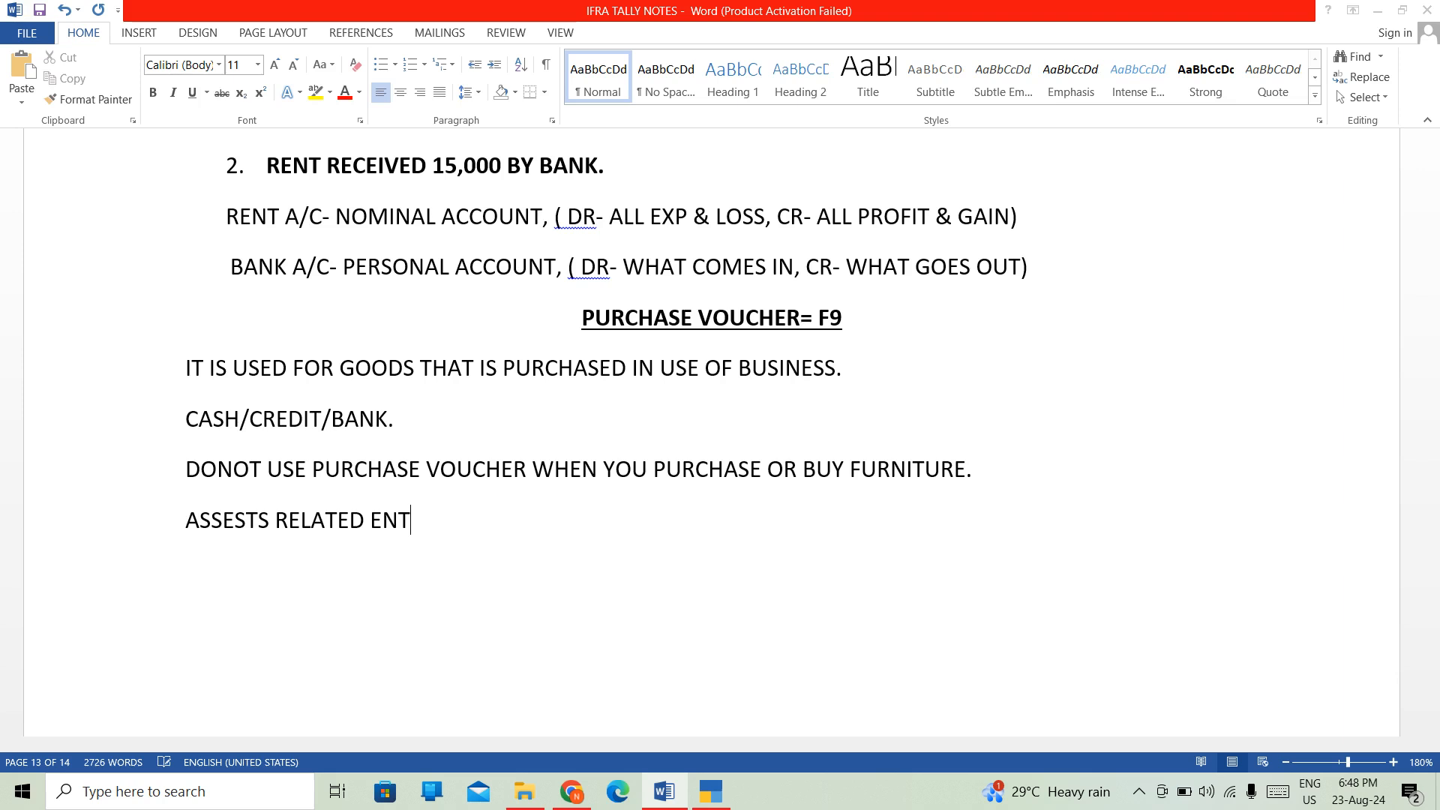
type("IRES")
key("BackSpace")
key("BackSpace")
key("BackSpace")
key("BackSpace")
key("BackSpace")
type("TRIES")
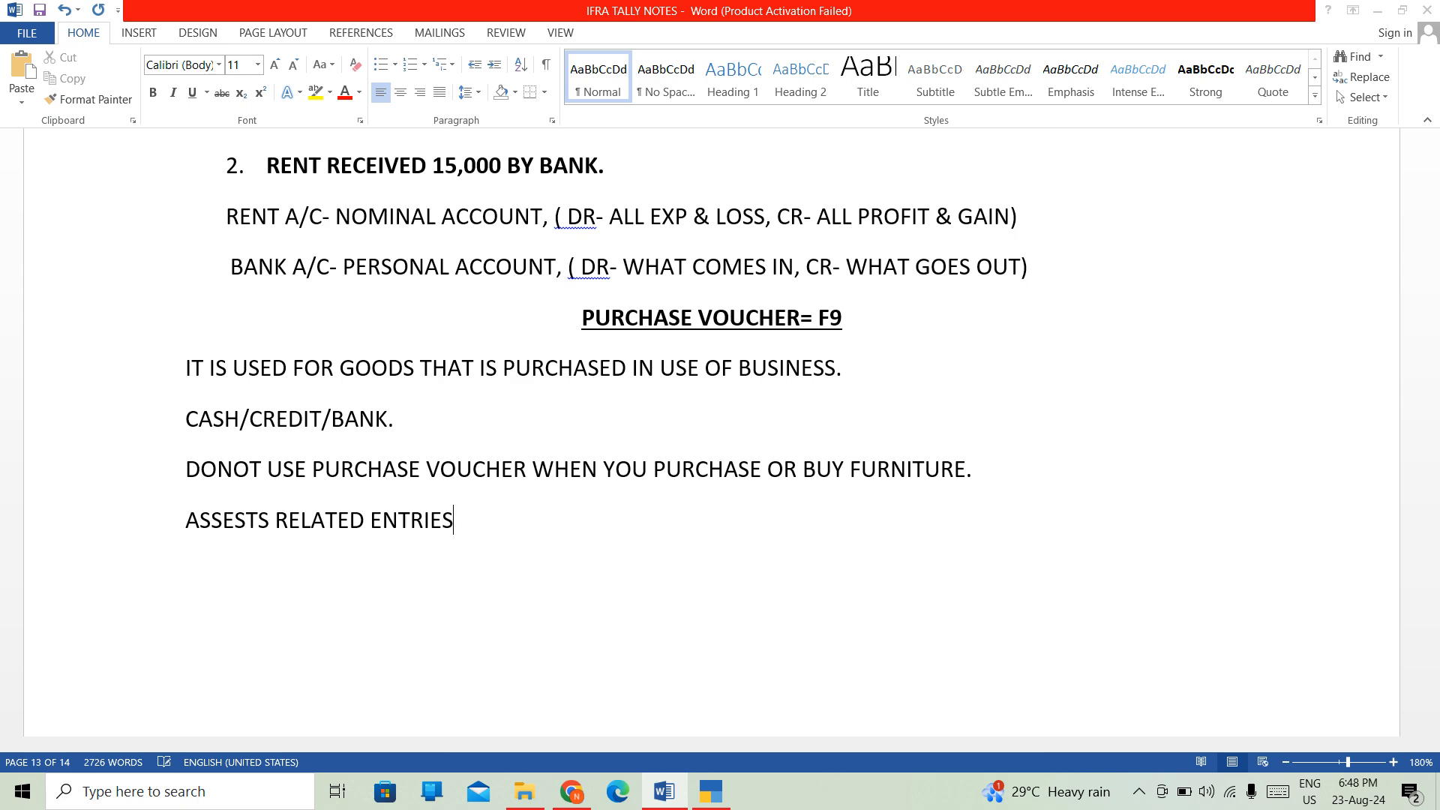
type("- PAYMENT ")
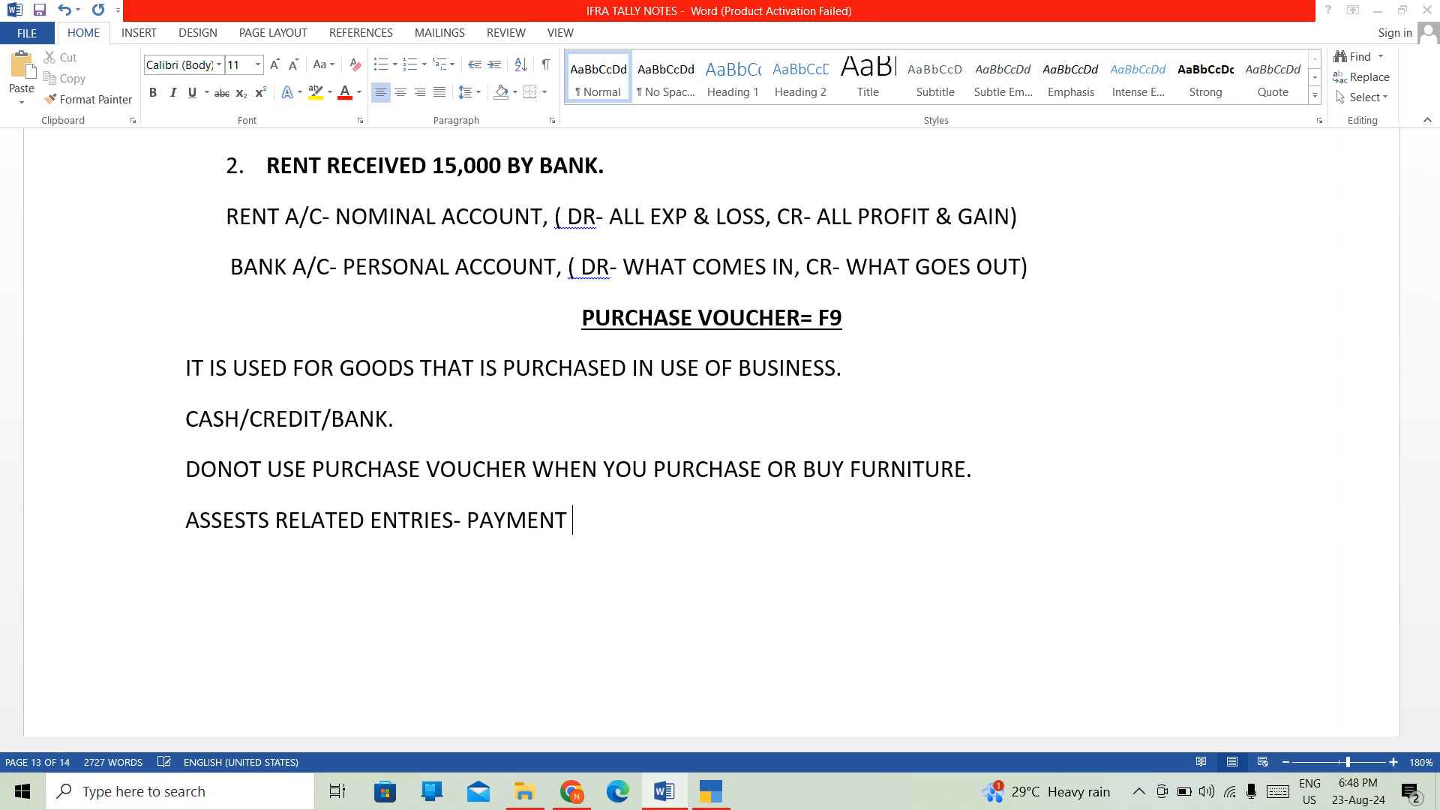
type("VOUCHERS")
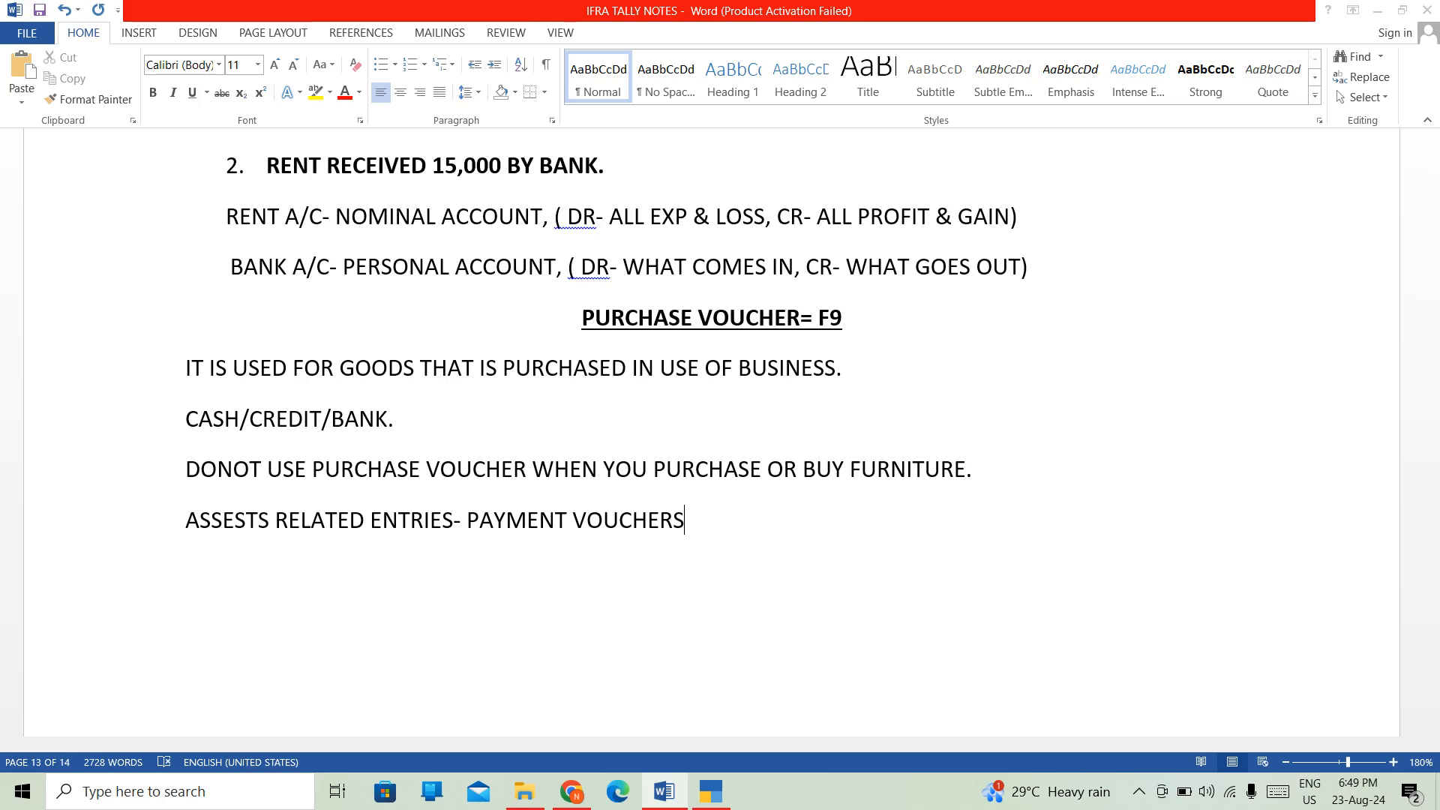
key("ctrl+s")
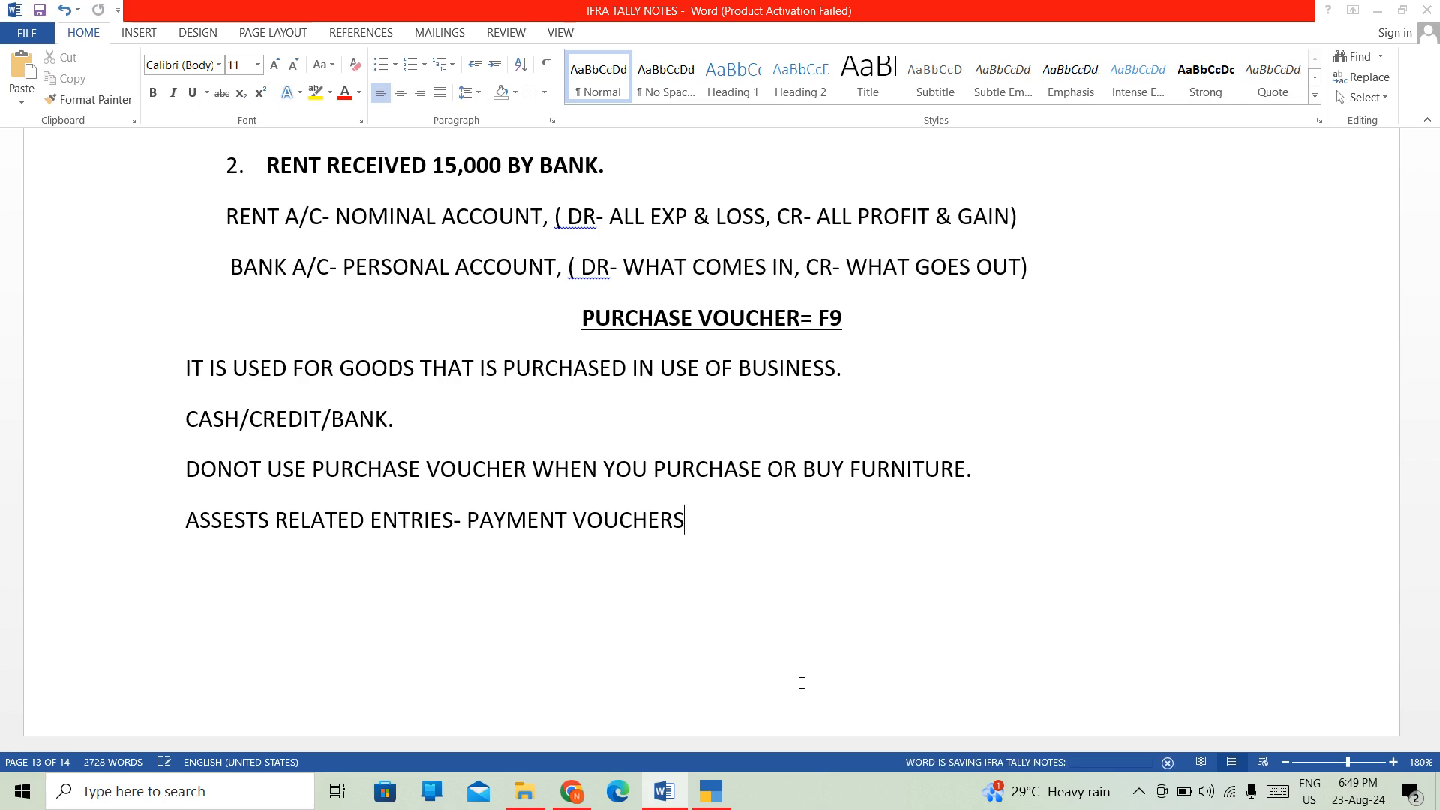
- Switch to TallyPrime, bring up the sales voucher and return to the Gateway of Tally
left_click(719, 796)
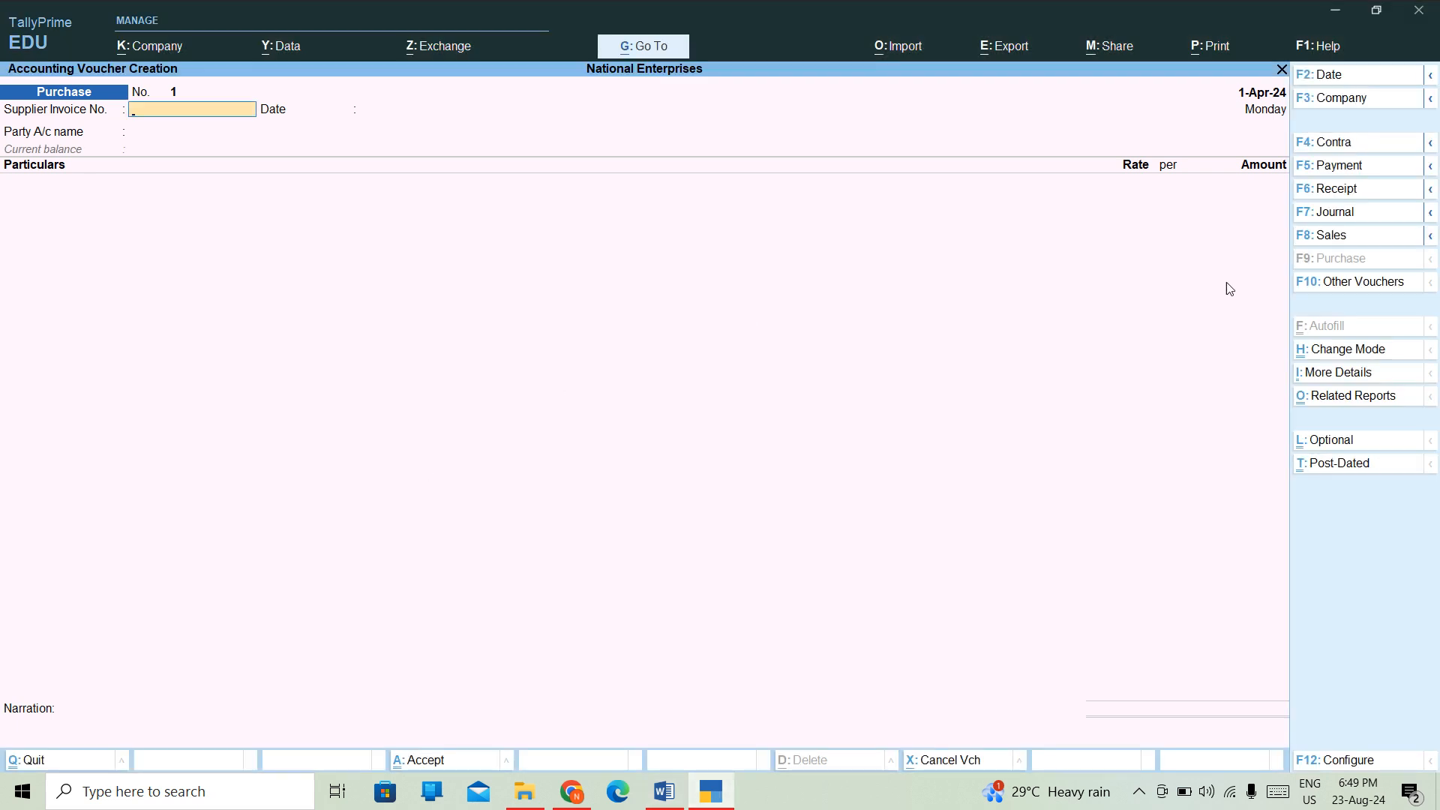
left_click(1312, 237)
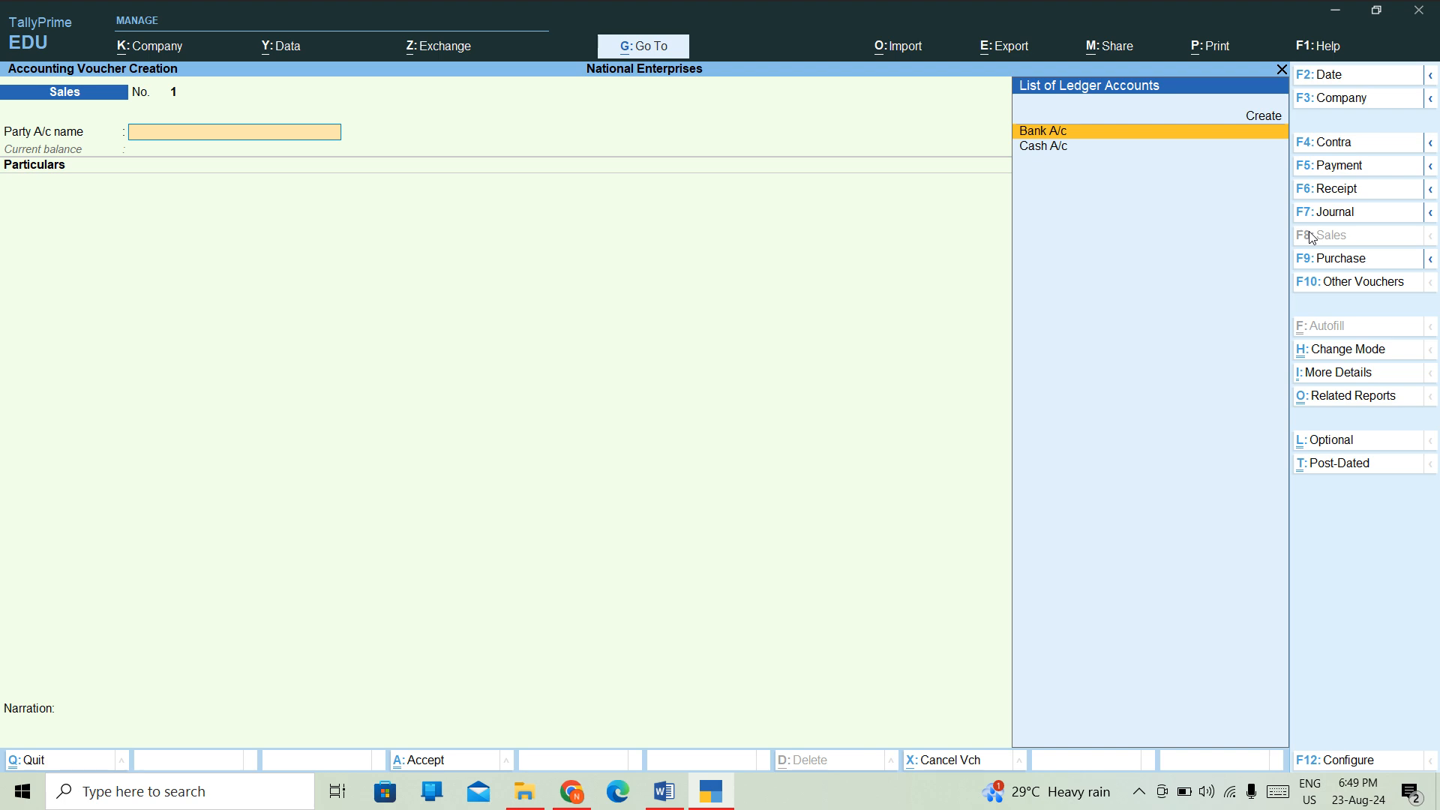
key("Escape")
key("Return")
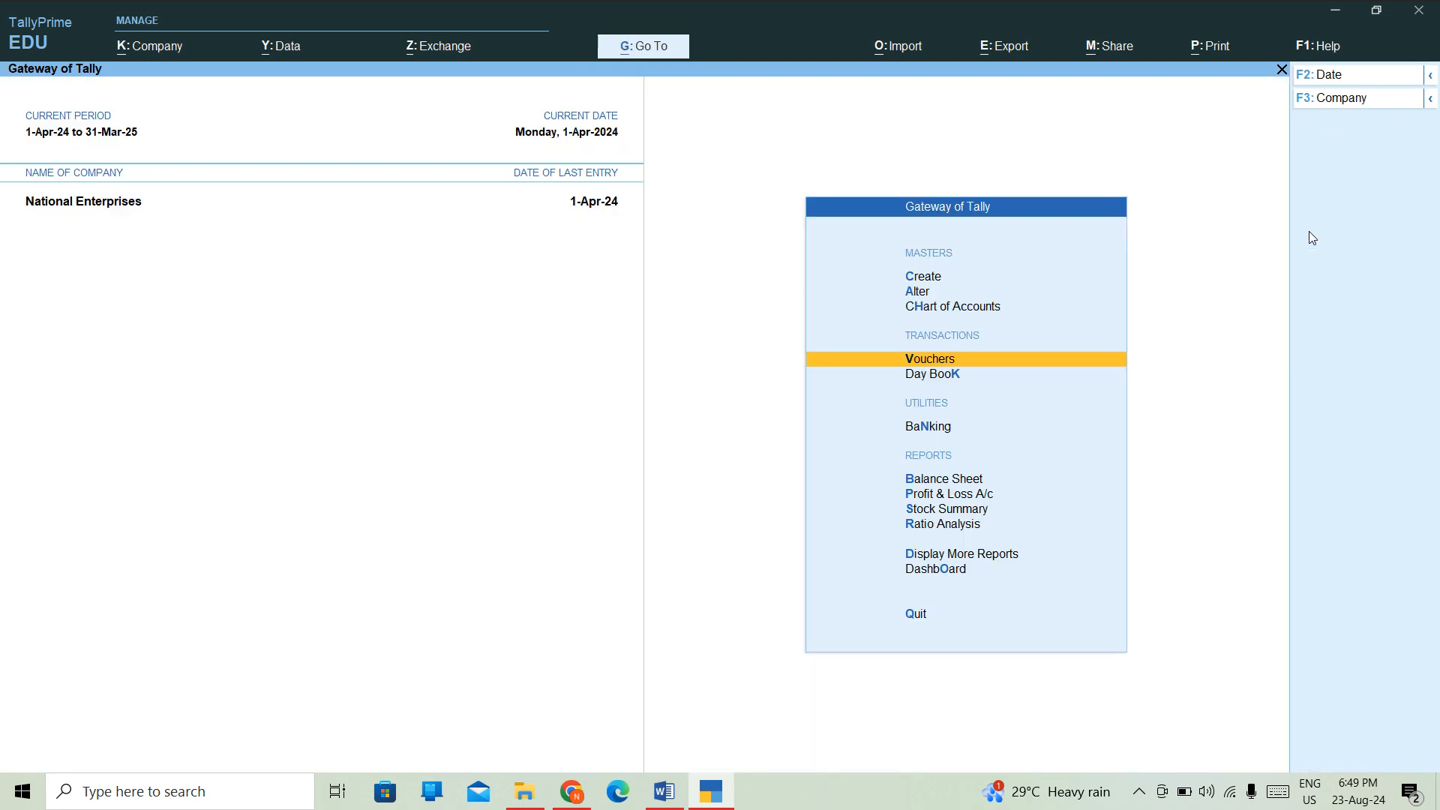
- Open a new purchase voucher from the Gateway of Tally
key("Up")
key("Up")
key("Up")
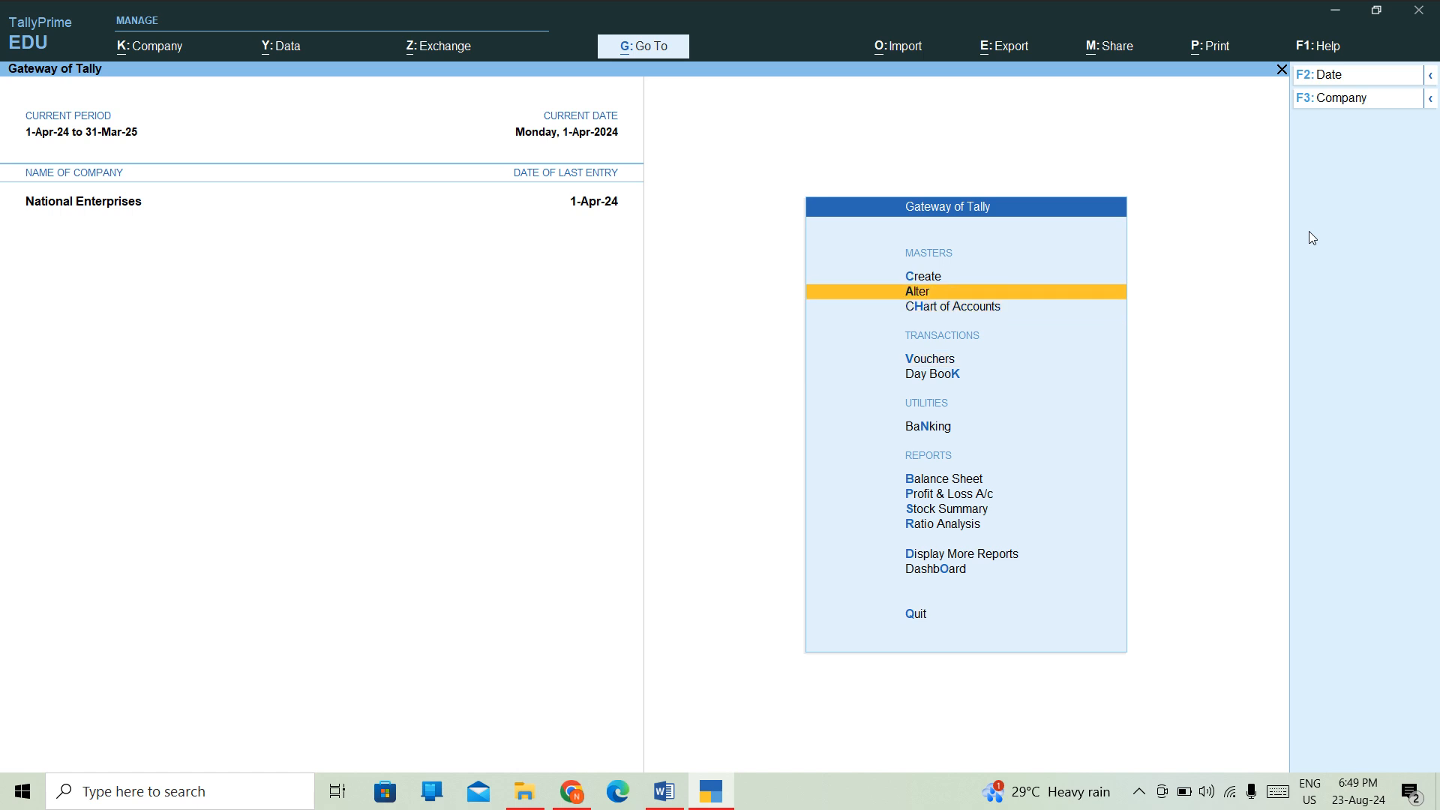
key("Down")
key("Down")
key("Down")
key("Down")
key("Up")
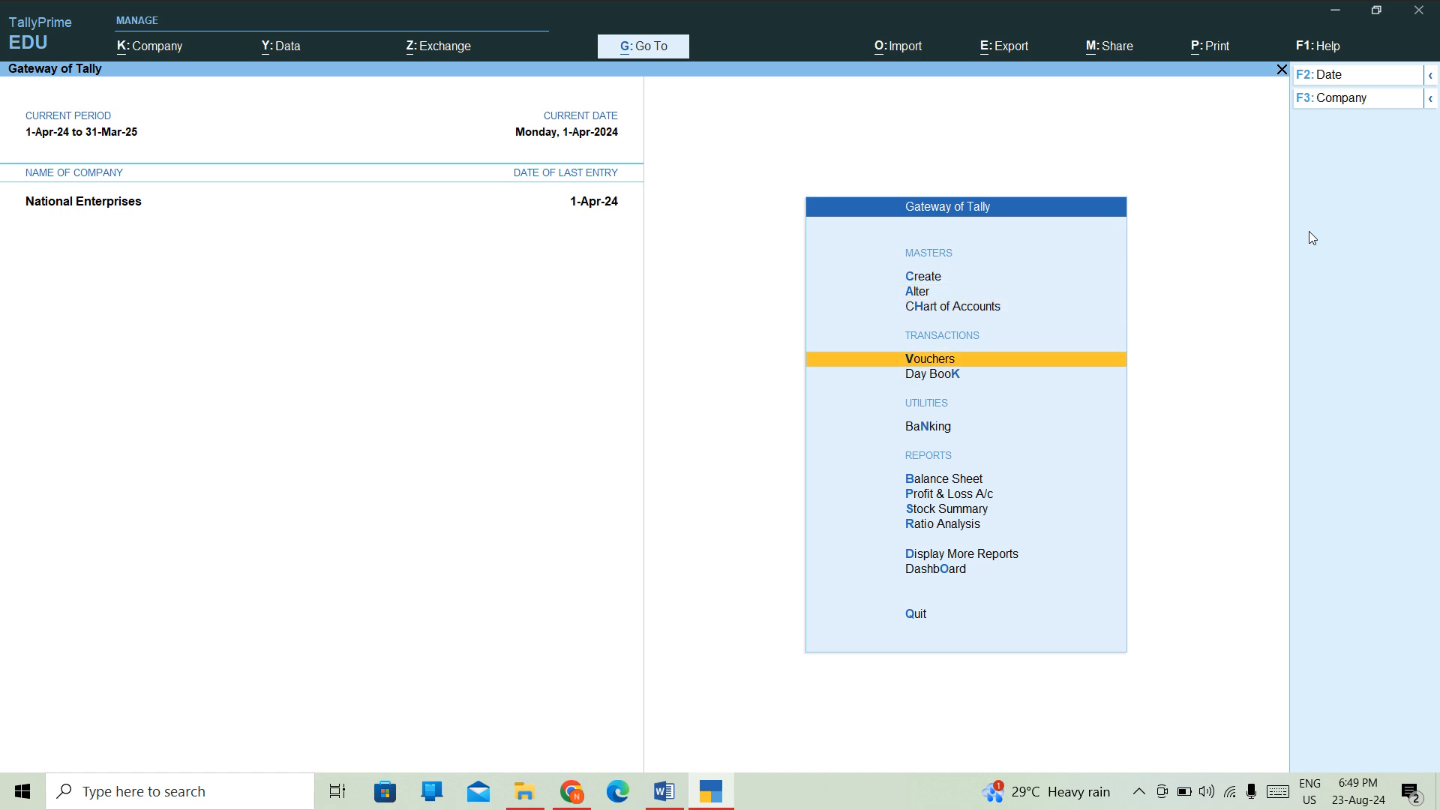
key("Return")
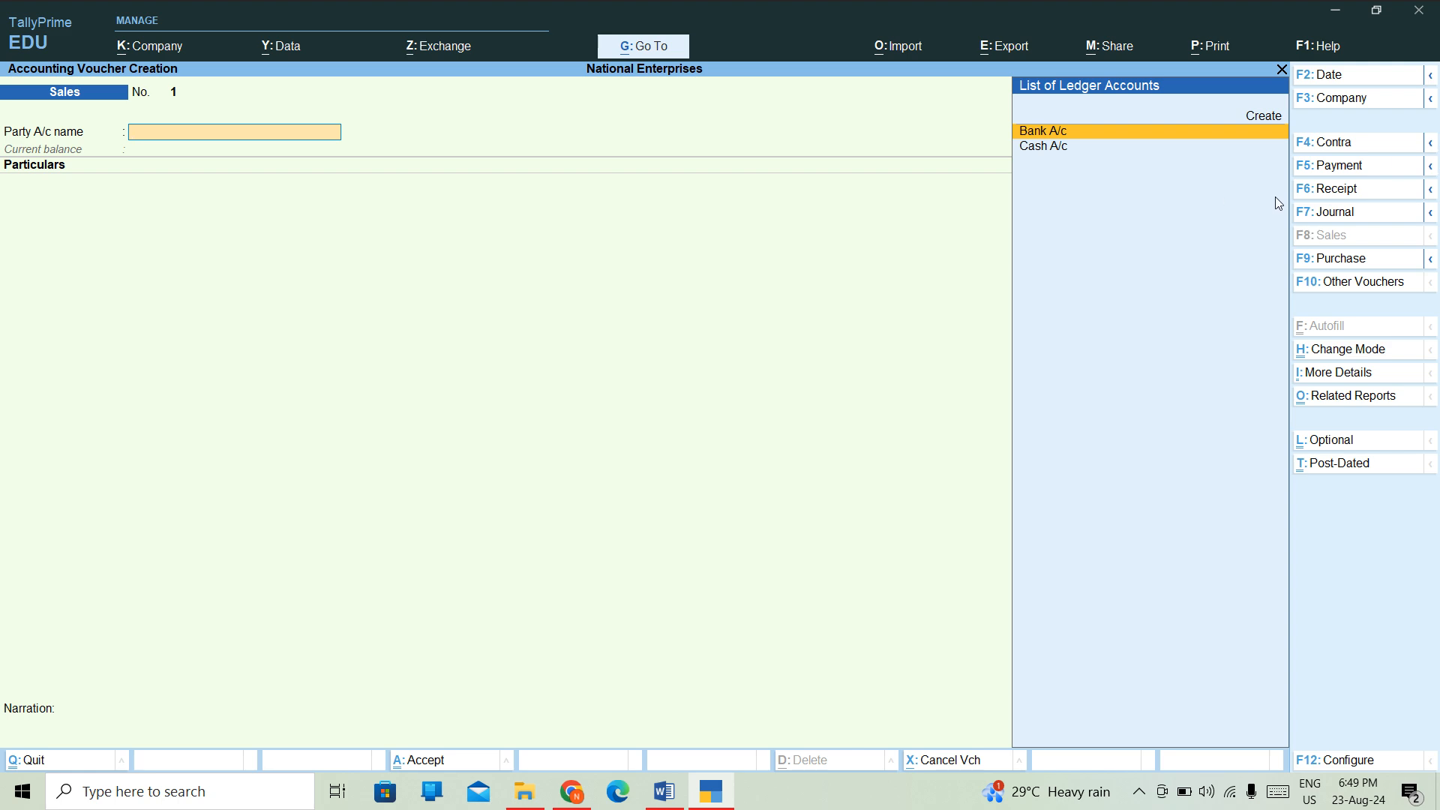
left_click(1310, 263)
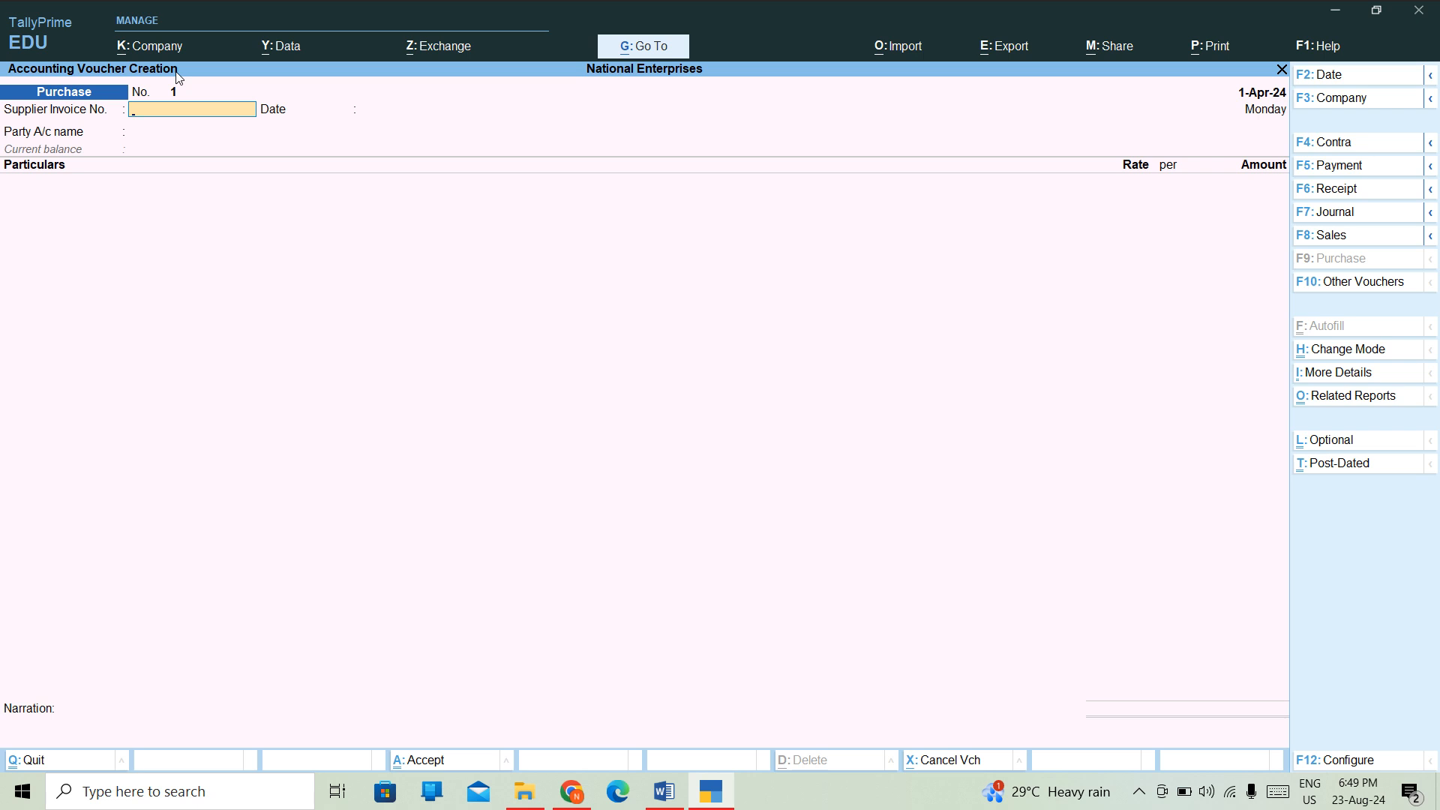
- Enter supplier invoice number 123 dated 1-Apr-24 and choose Cash A/c as the party account
type("123")
key("Return")
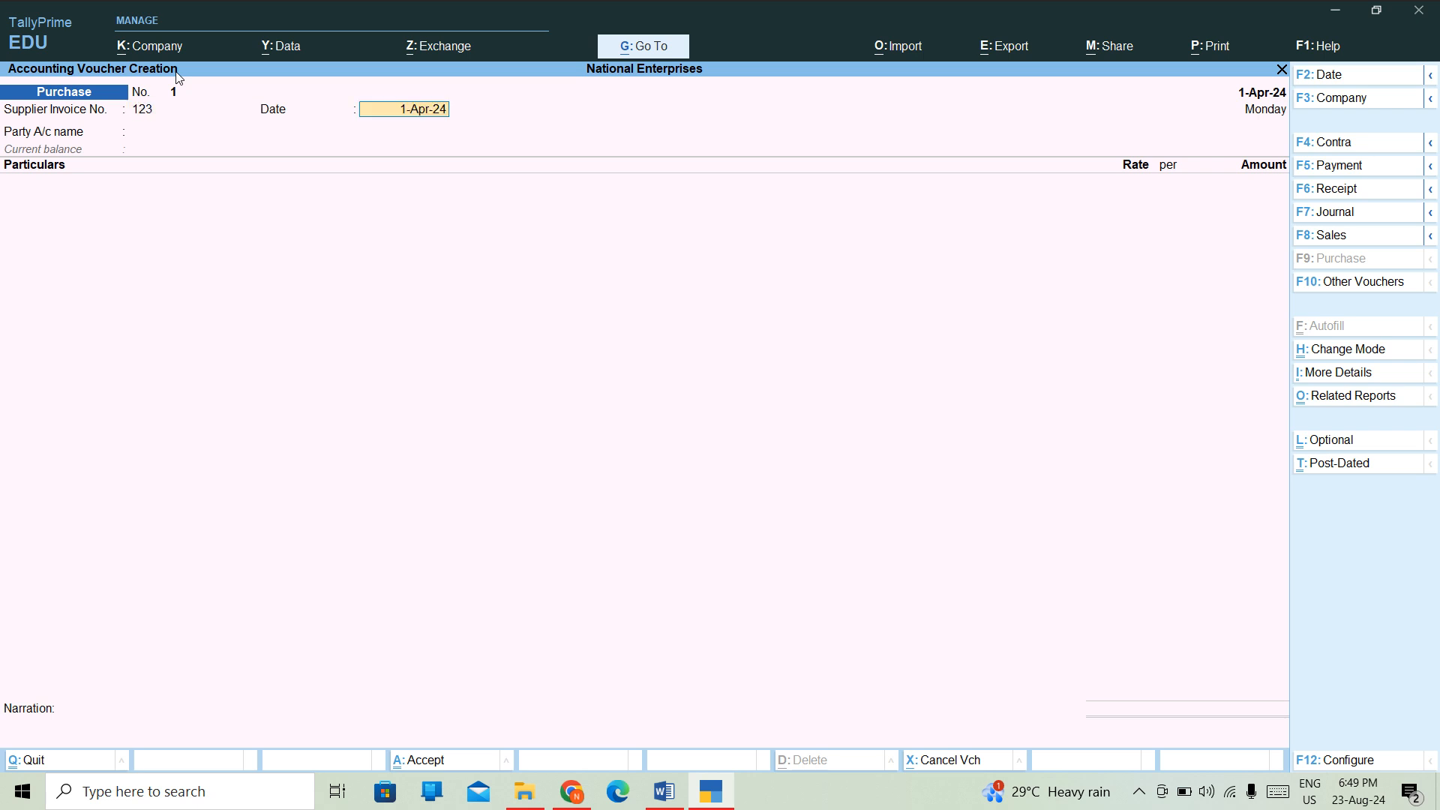
key("Return")
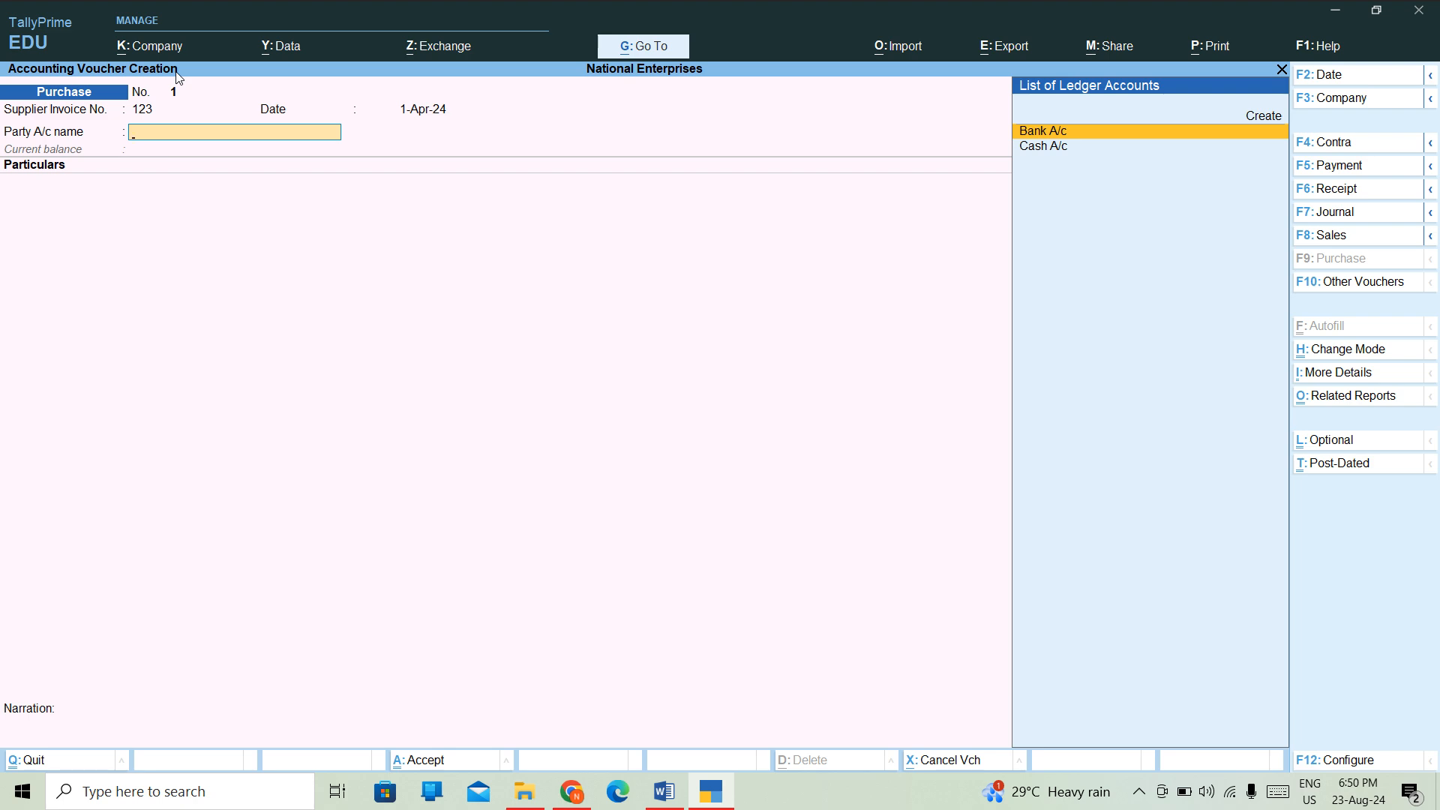
key("Down")
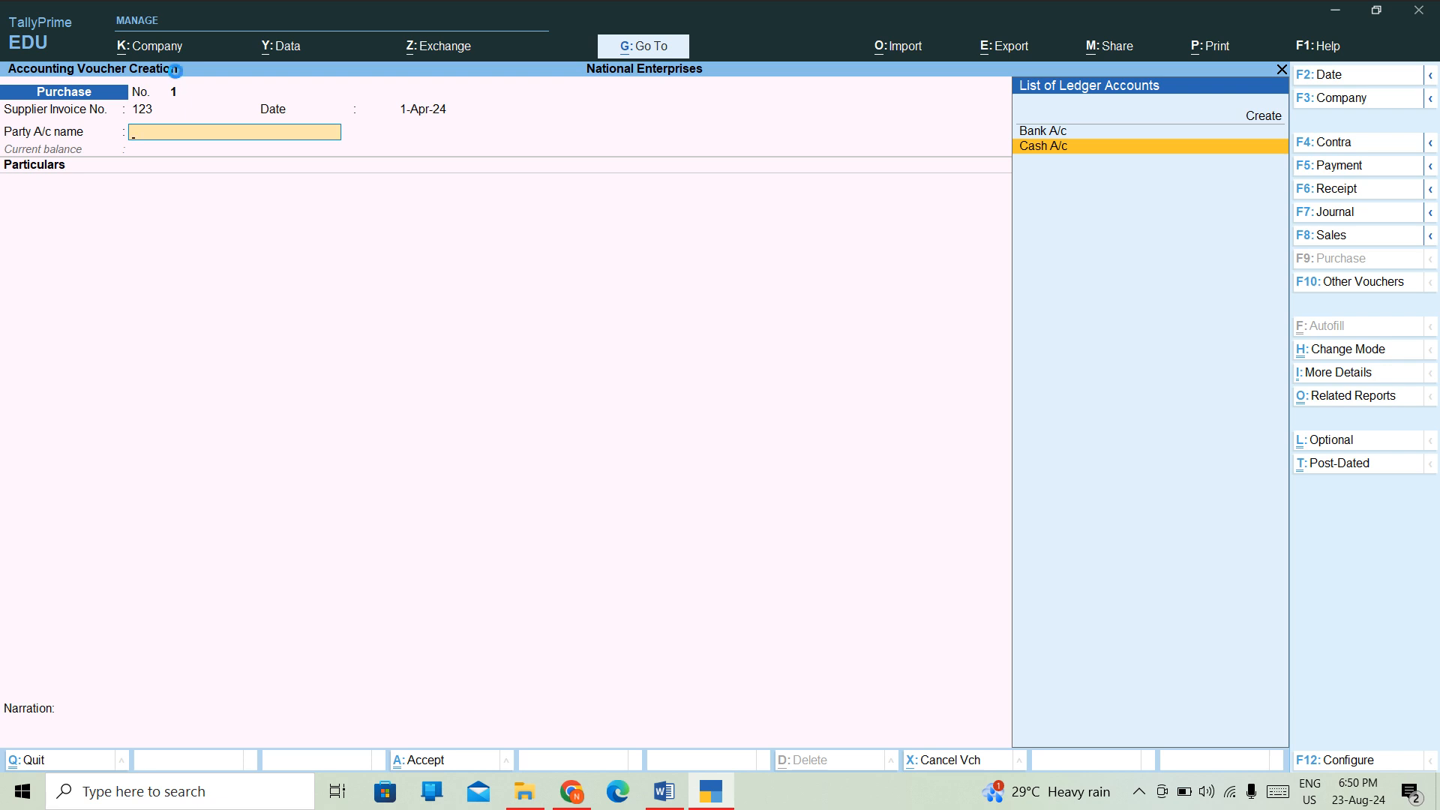
key("Return")
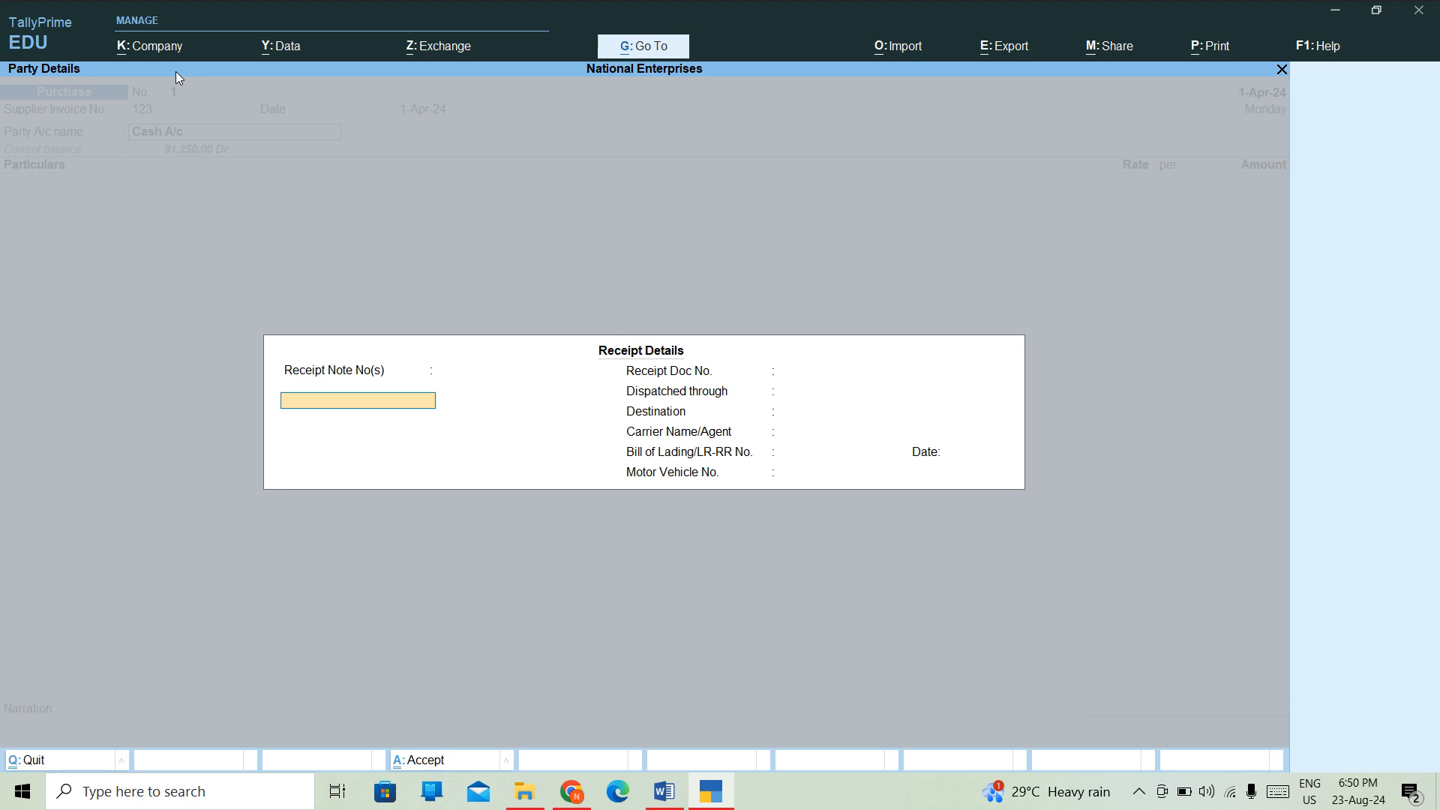
- Leave the receipt details blank and accept the Cash A/c party details with Karnataka and Unregistered/Consumer
key("Return")
key("Return")
key("Return")
key("Return")
key("Return")
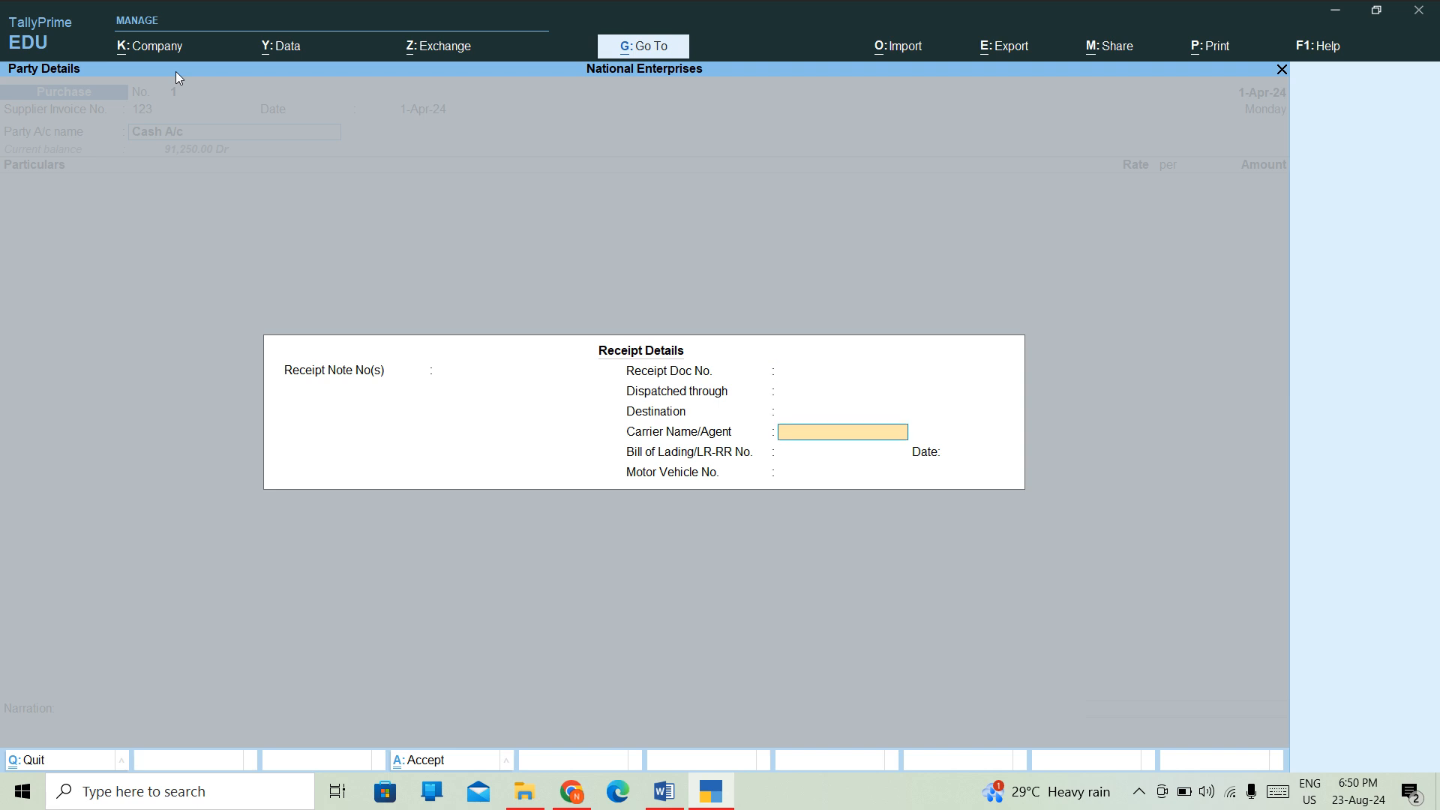
key("Return")
key("Return")
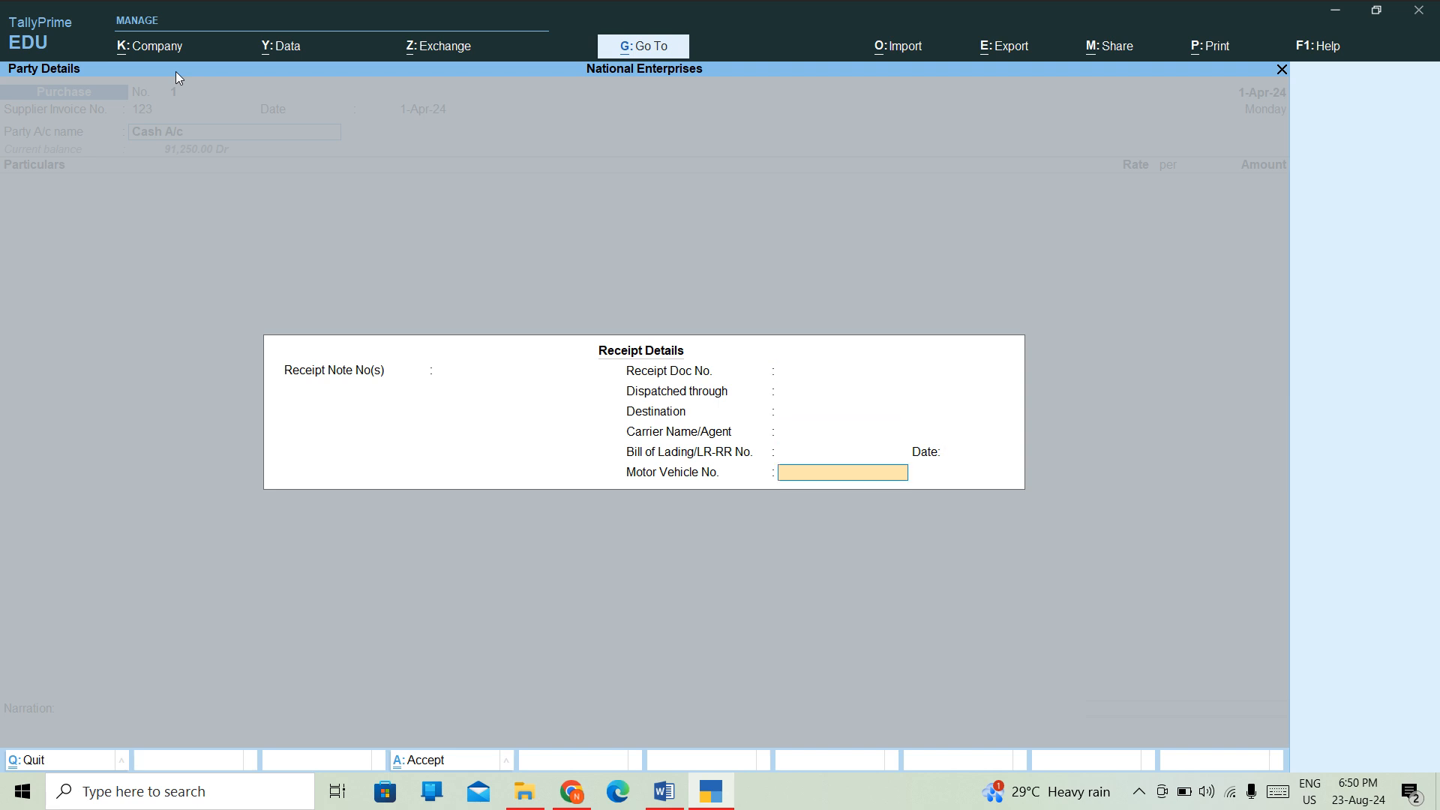
key("Return")
key("Return")
key("Return")
key("Return")
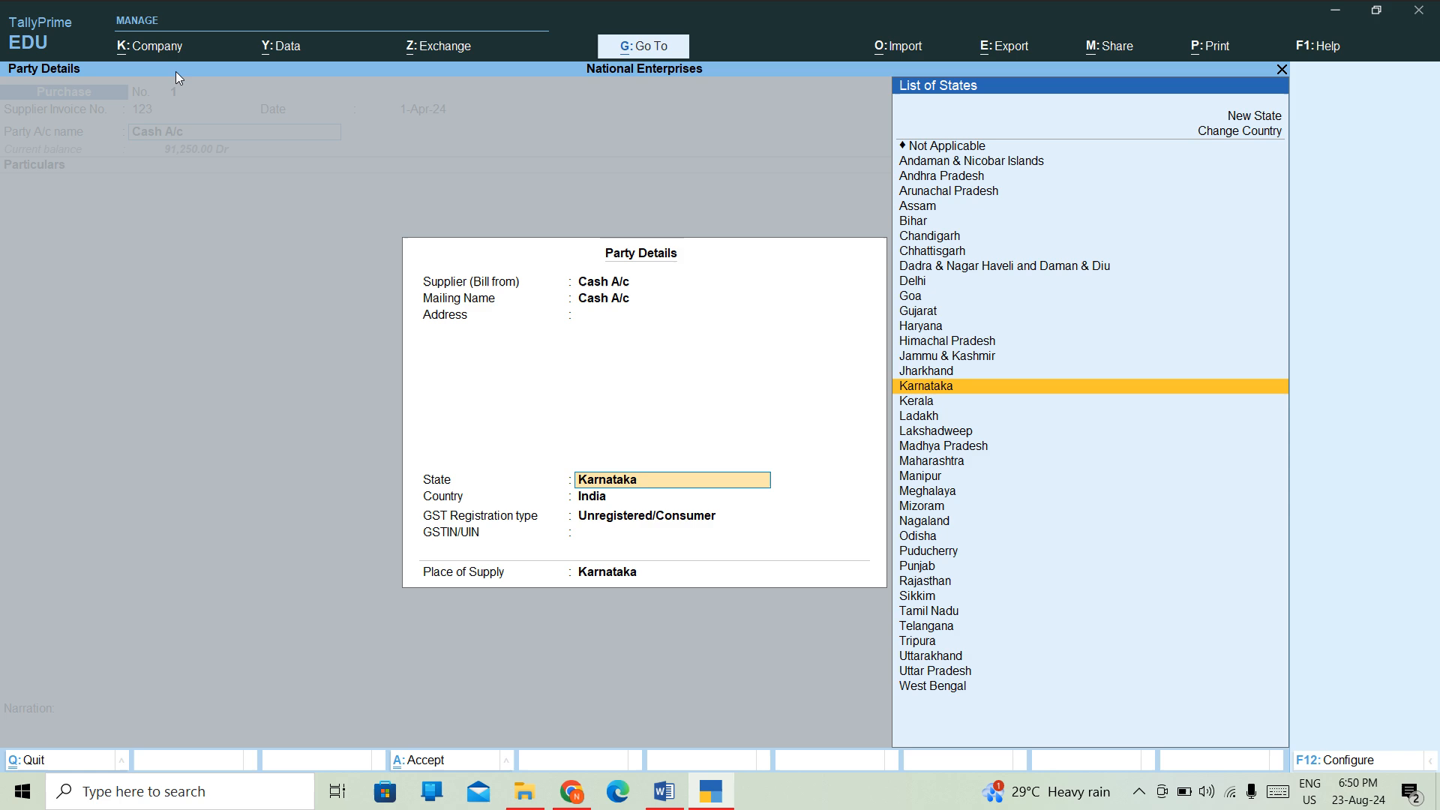
key("Return")
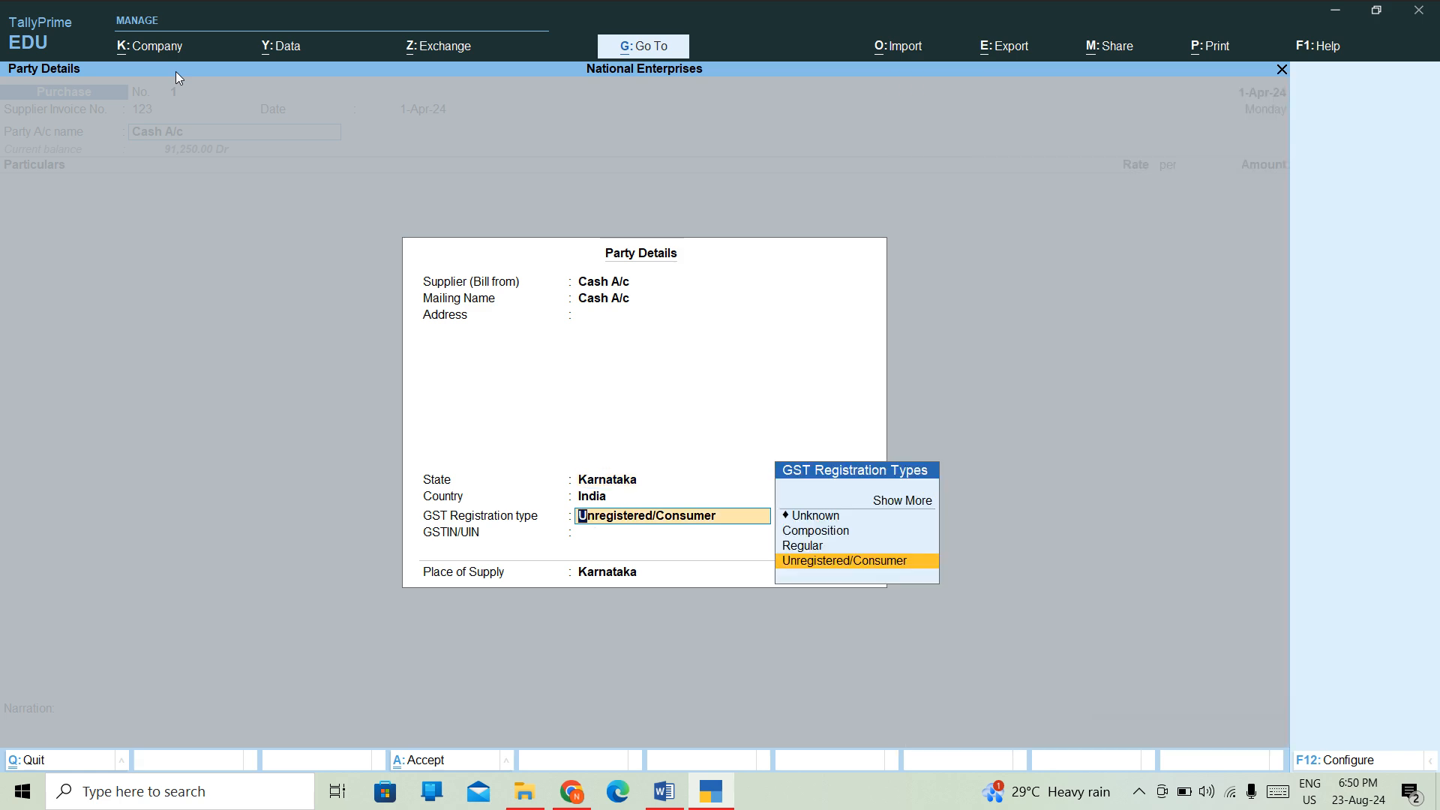
key("Return")
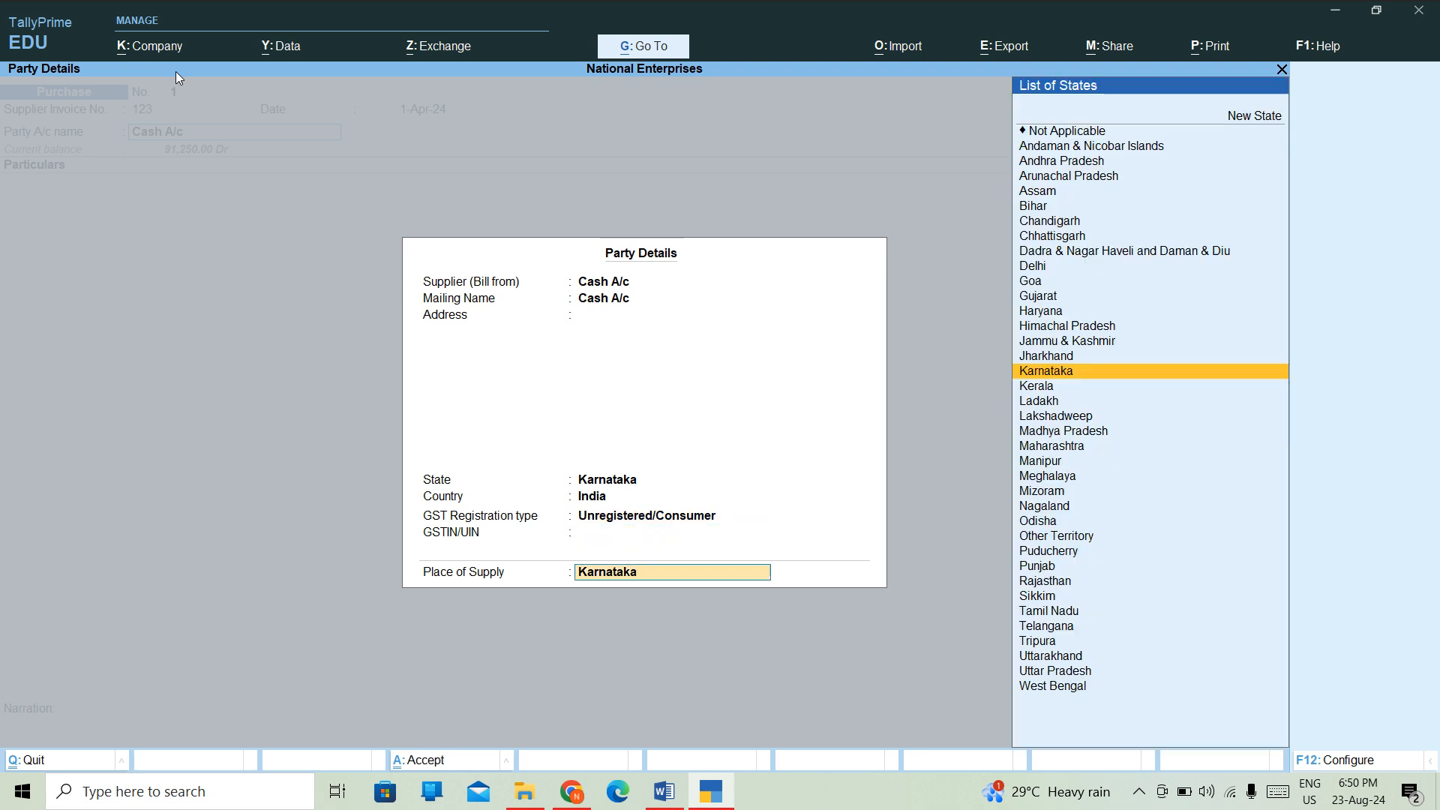
key("Return")
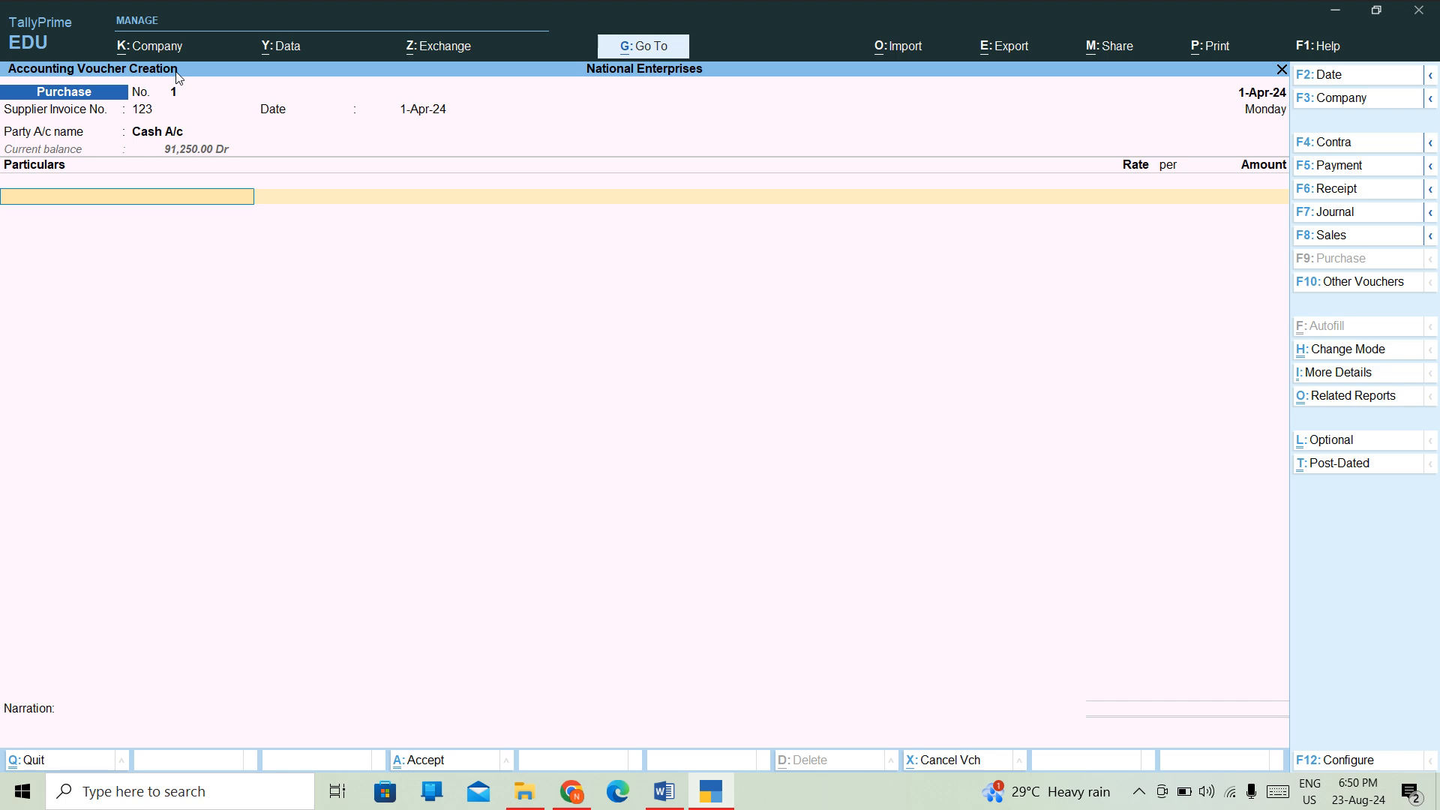
key("alt+c")
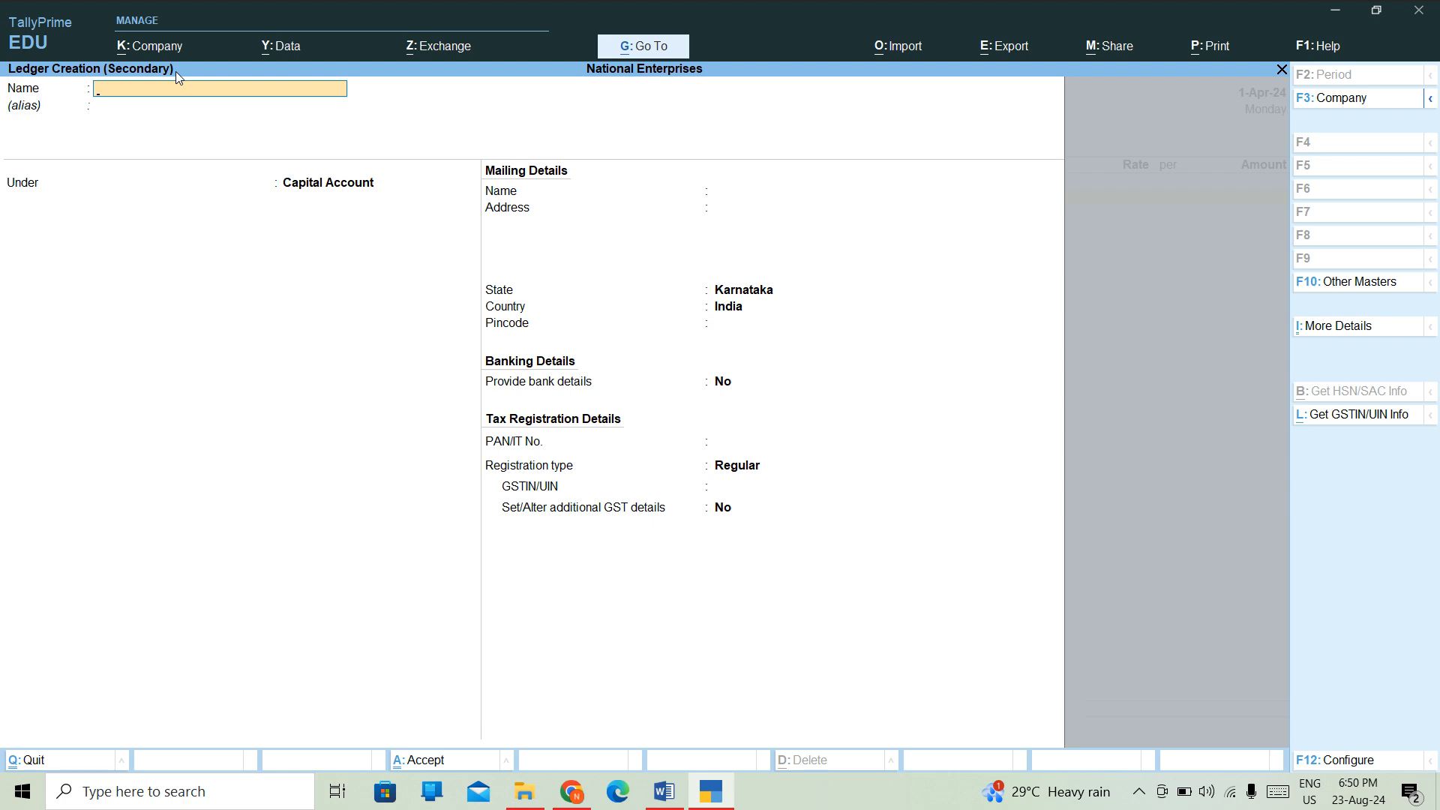
key("Escape")
key("Return")
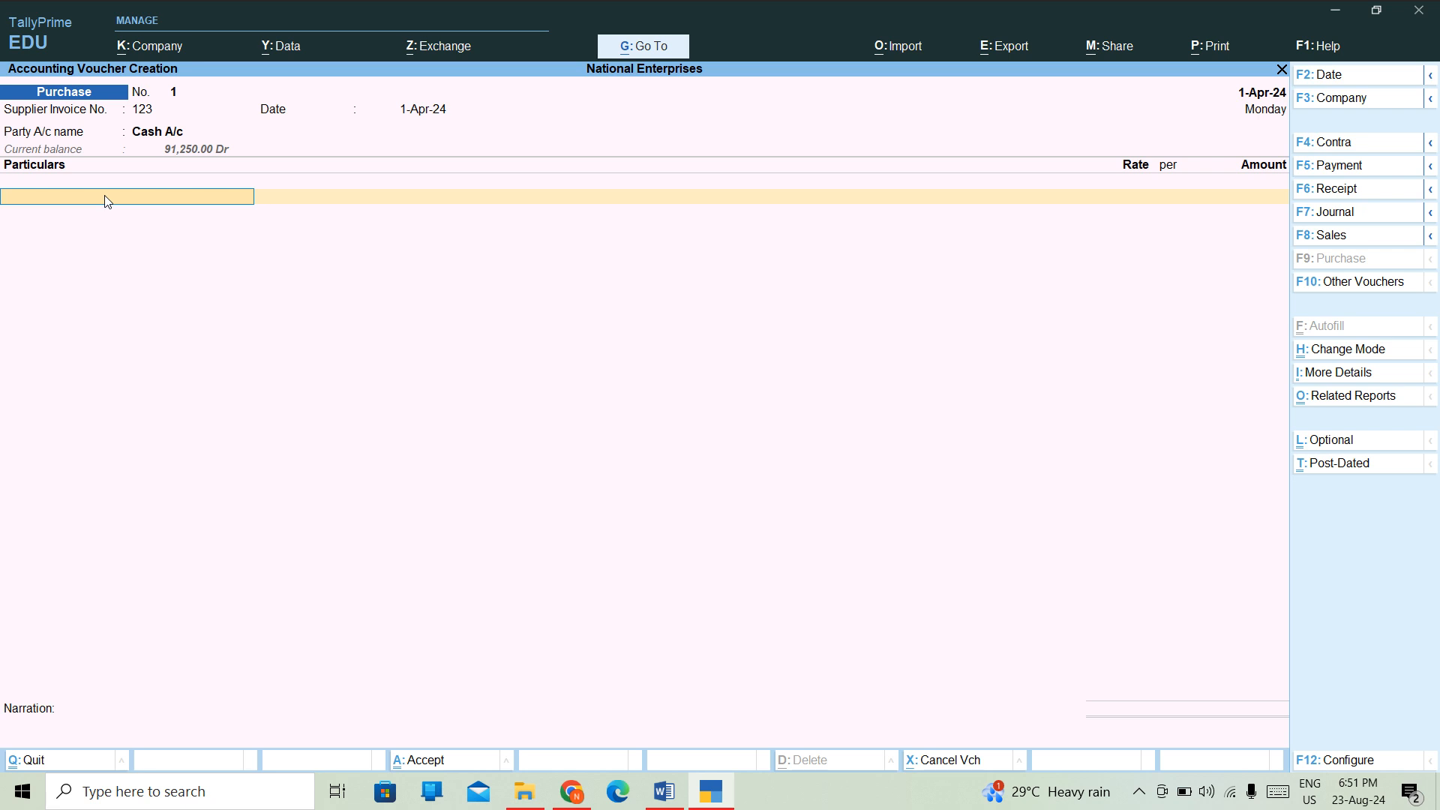
- Change the purchase voucher mode to Item Invoice
key("ctrl+h")
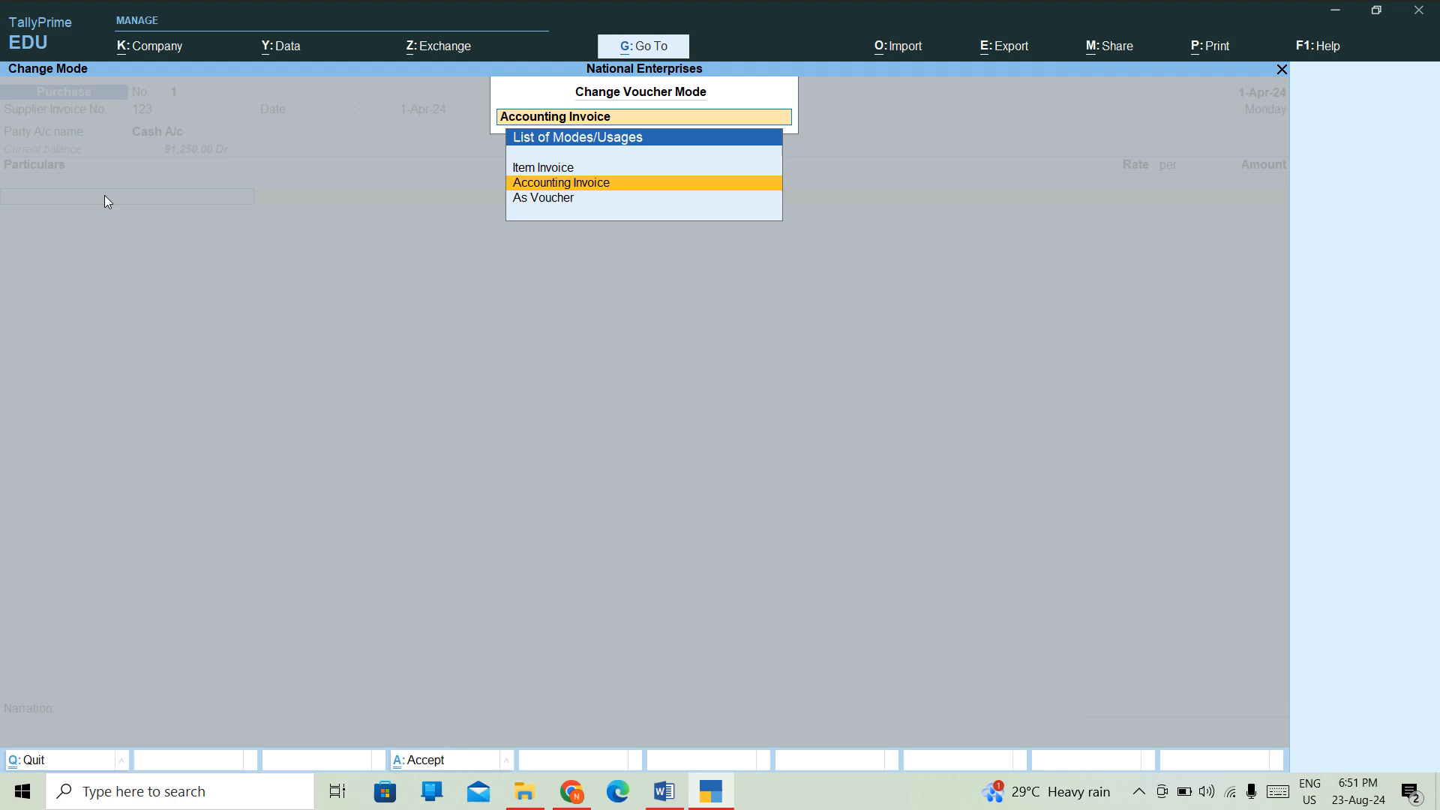
key("Up")
key("Return")
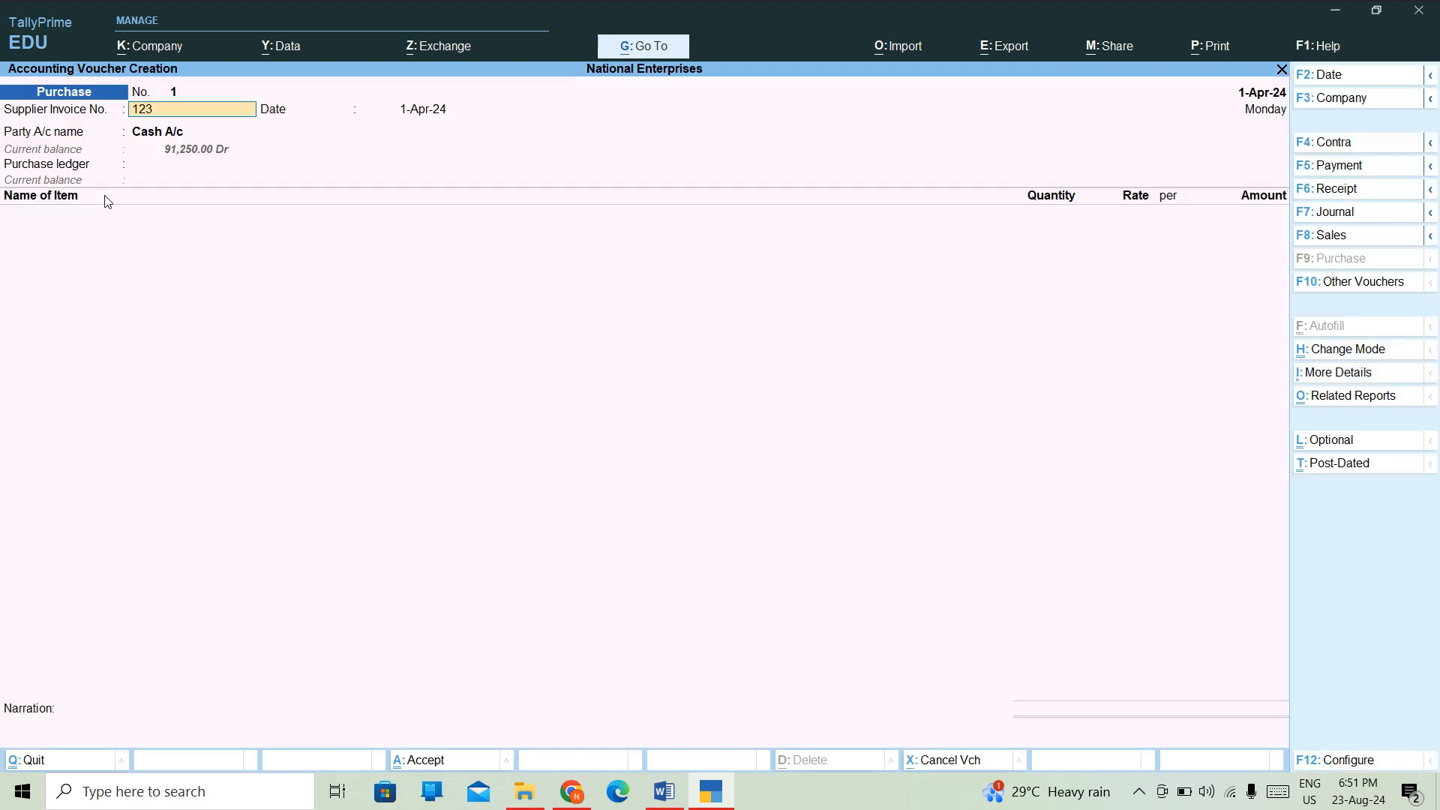
- Reconfirm the invoice header and Cash A/c, leave the receipt details blank and accept the party details to reach the purchase ledger
key("Return")
key("Return")
key("Return")
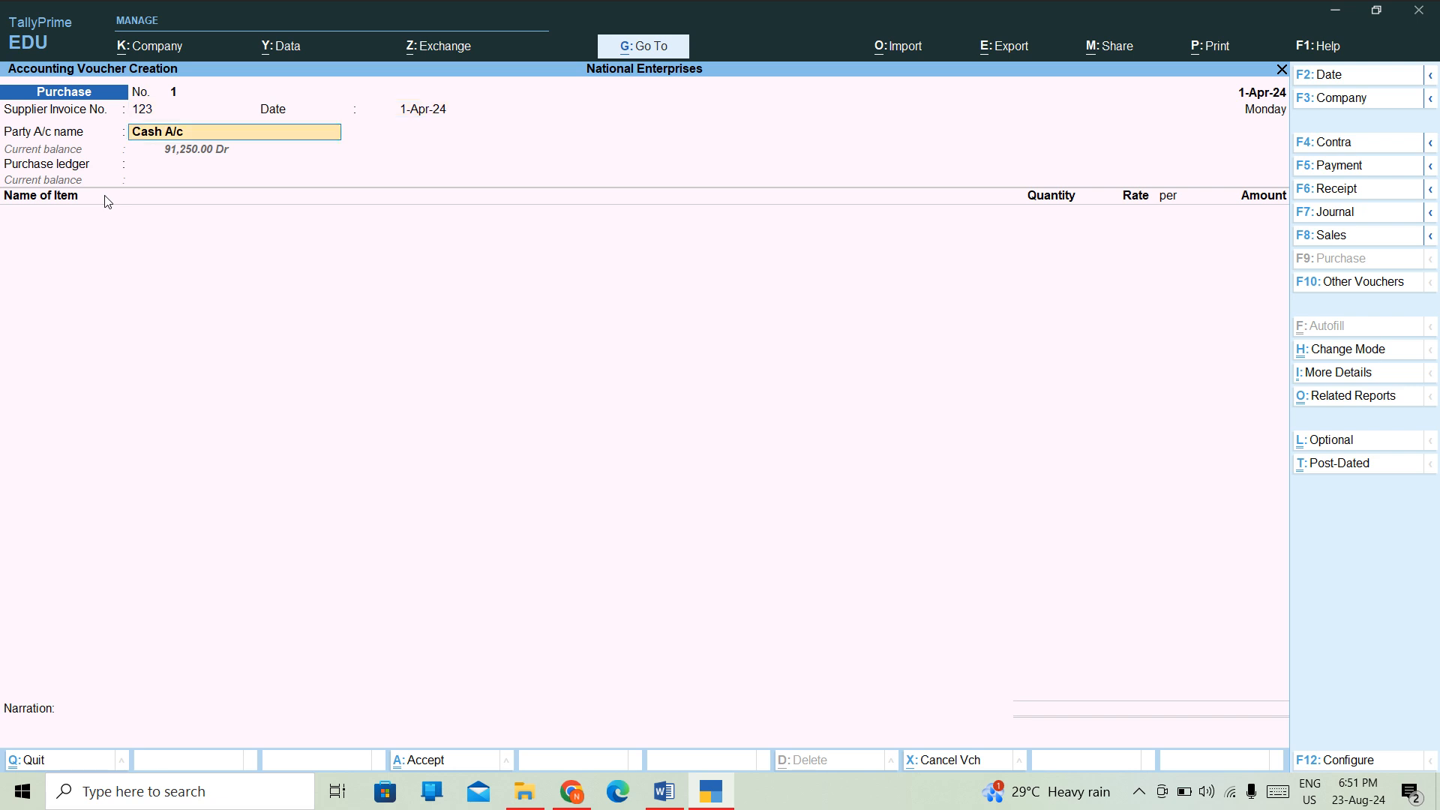
key("Return")
key("Return")
key("Return")
key("Return")
key("Return")
key("Return")
key("Return")
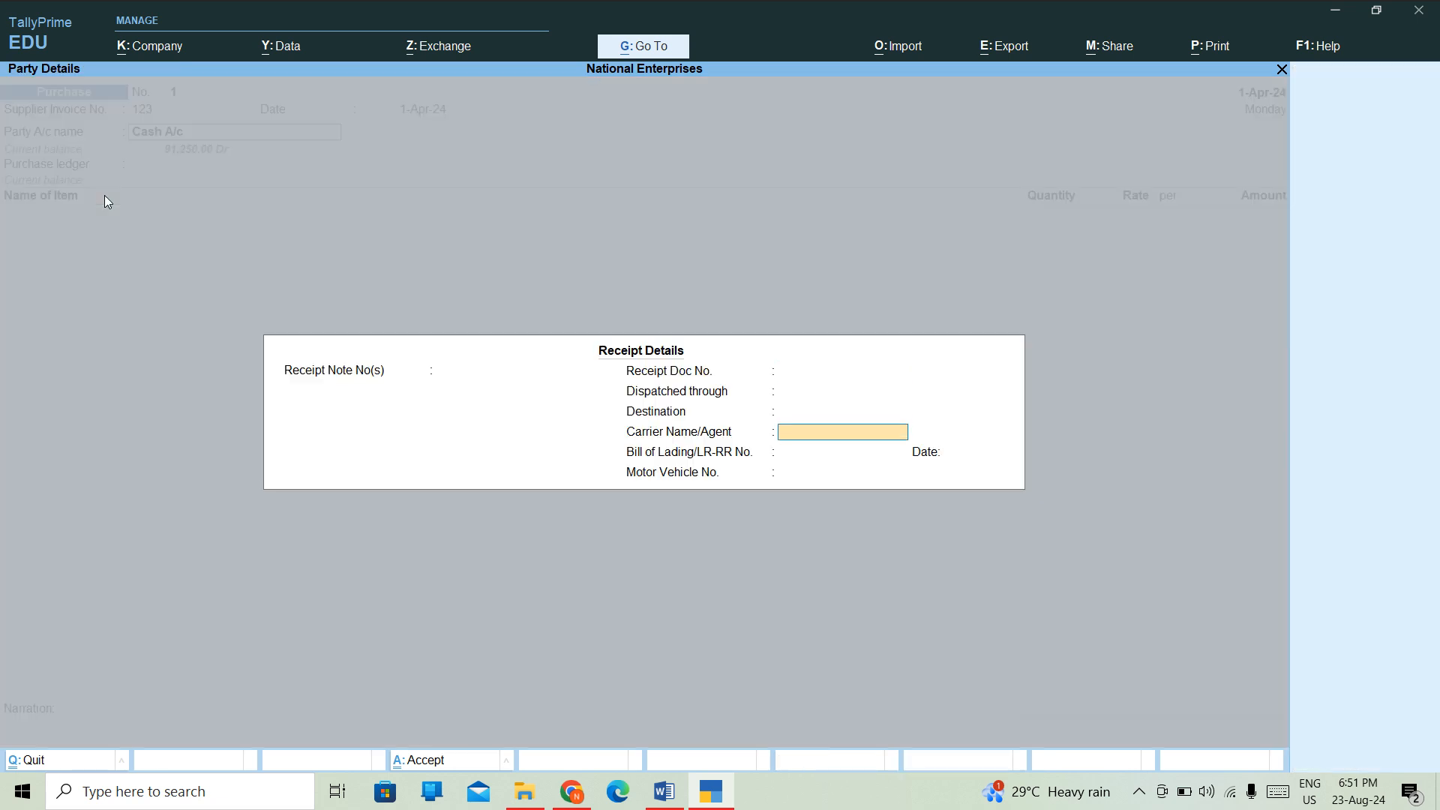
key("Return")
key("Return")
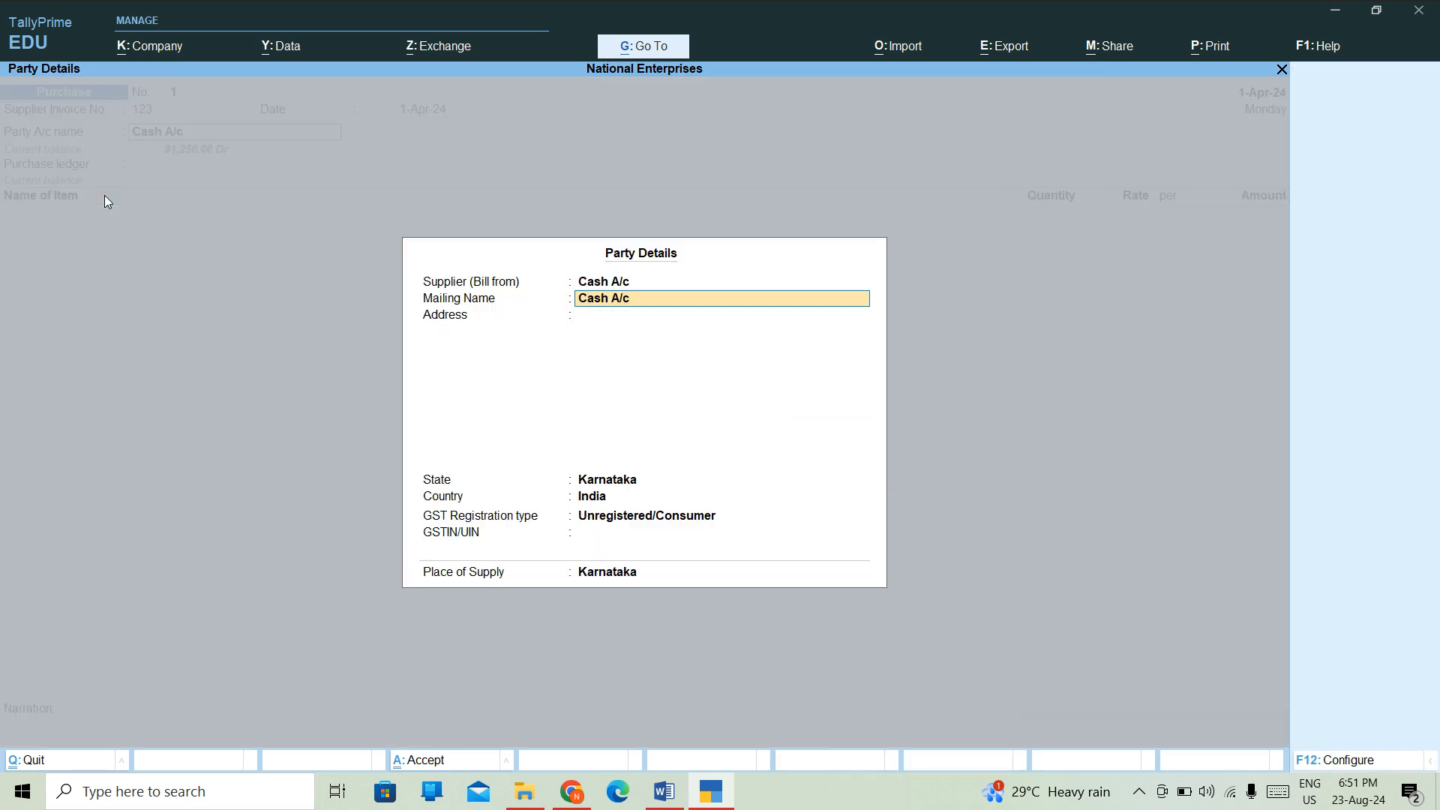
key("ctrl+a")
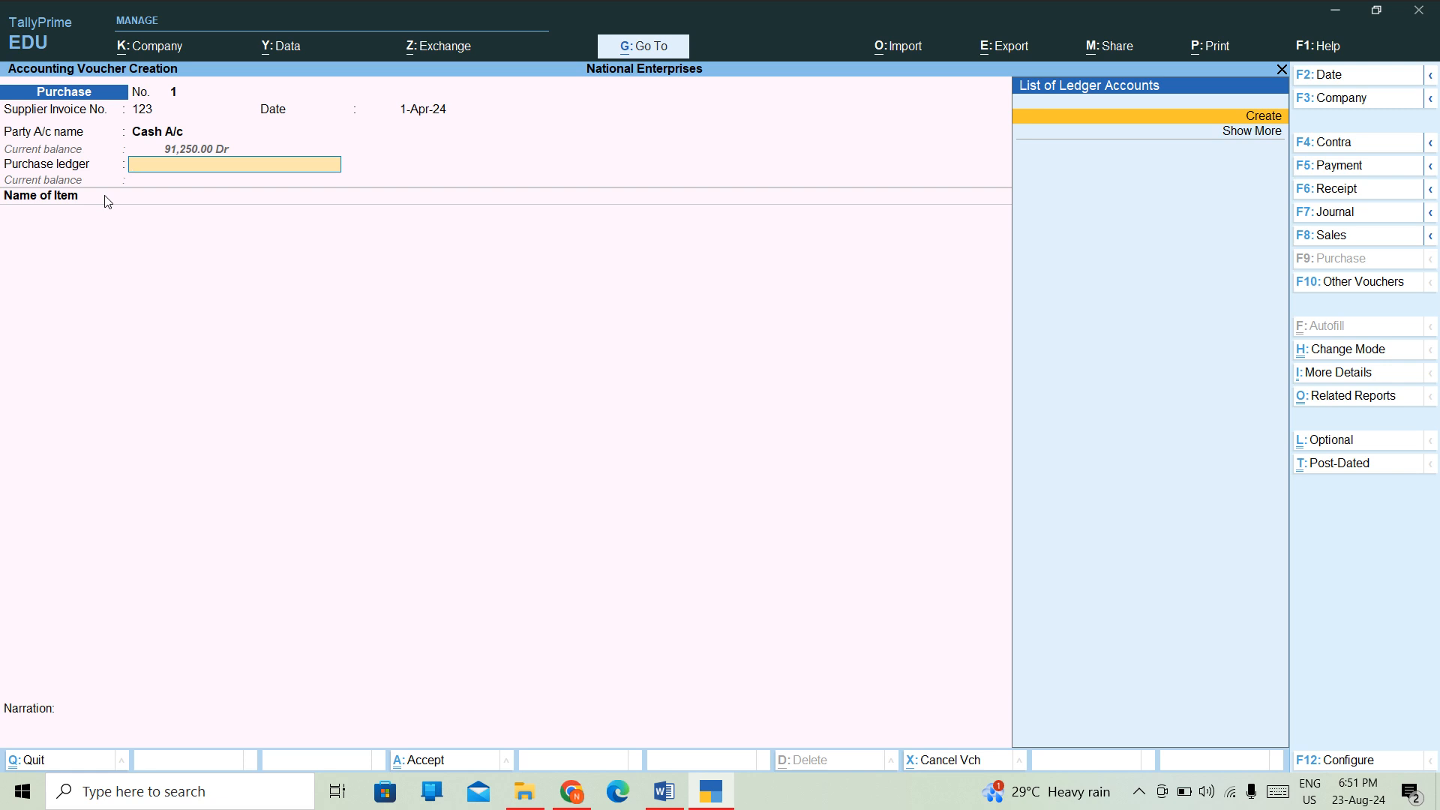
- Change the purchase voucher mode to Accounting Invoice
key("ctrl")
key("ctrl+h")
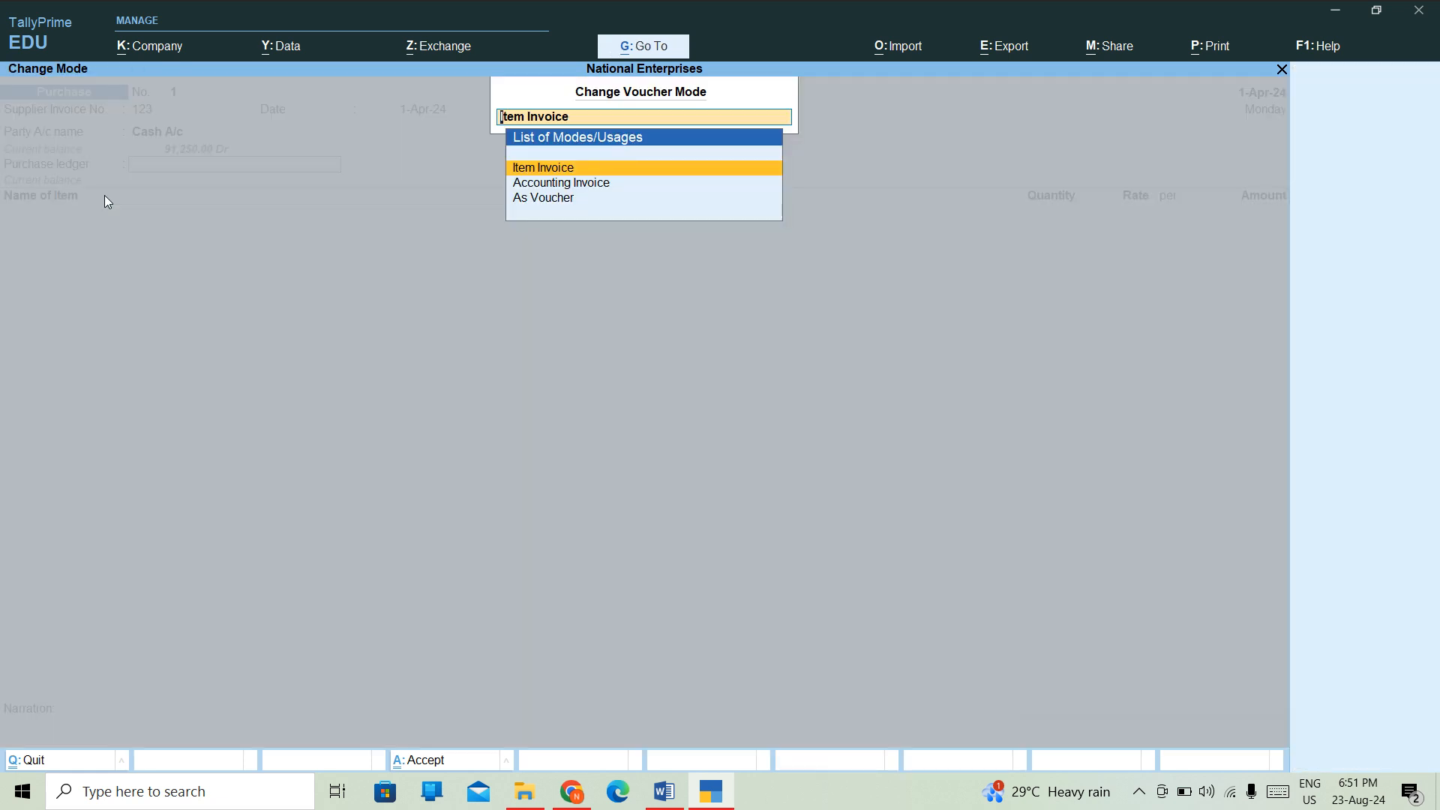
key("Down")
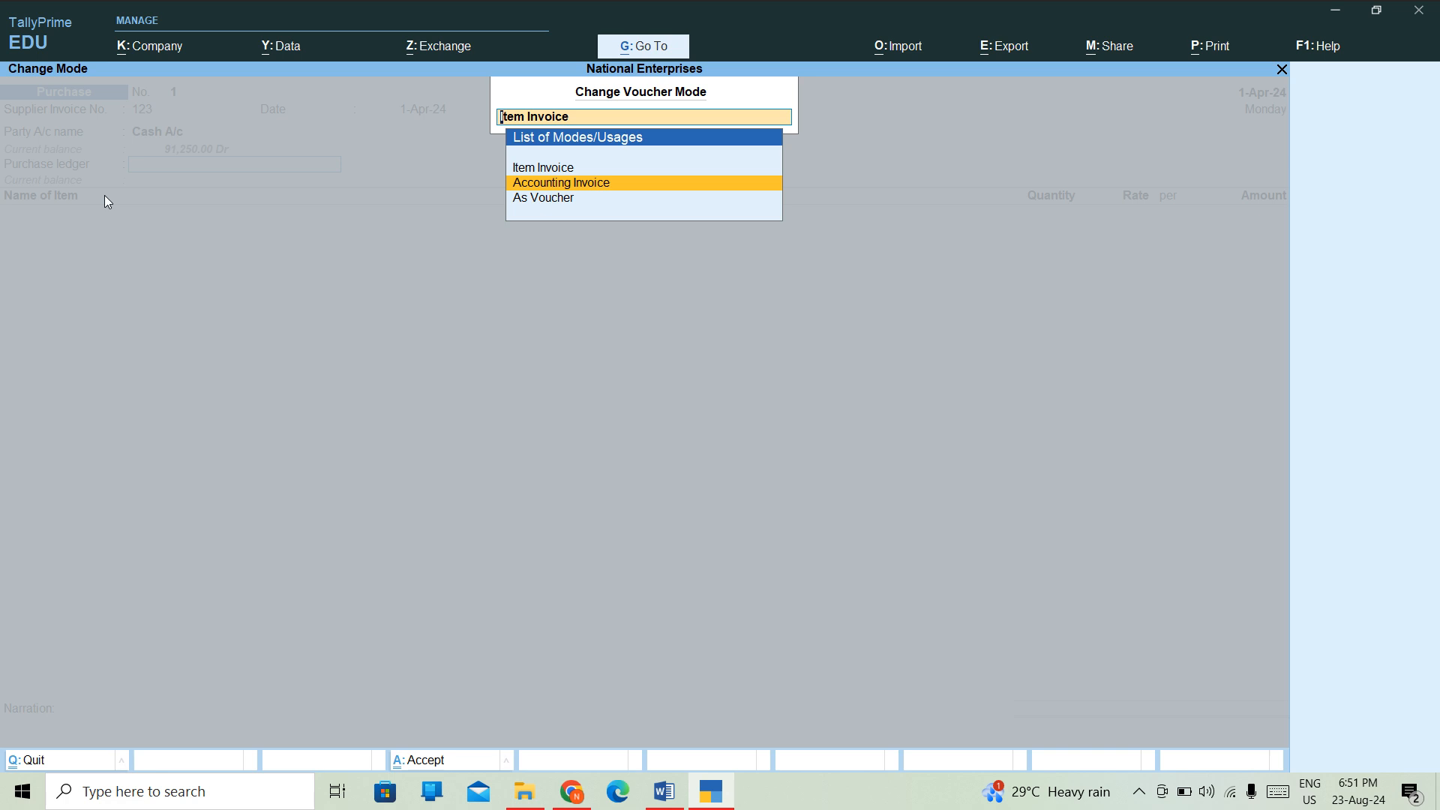
key("Return")
- Keep Cash A/c as the party account, leave the receipt details blank and accept the party details
key("Return")
key("ctrl")
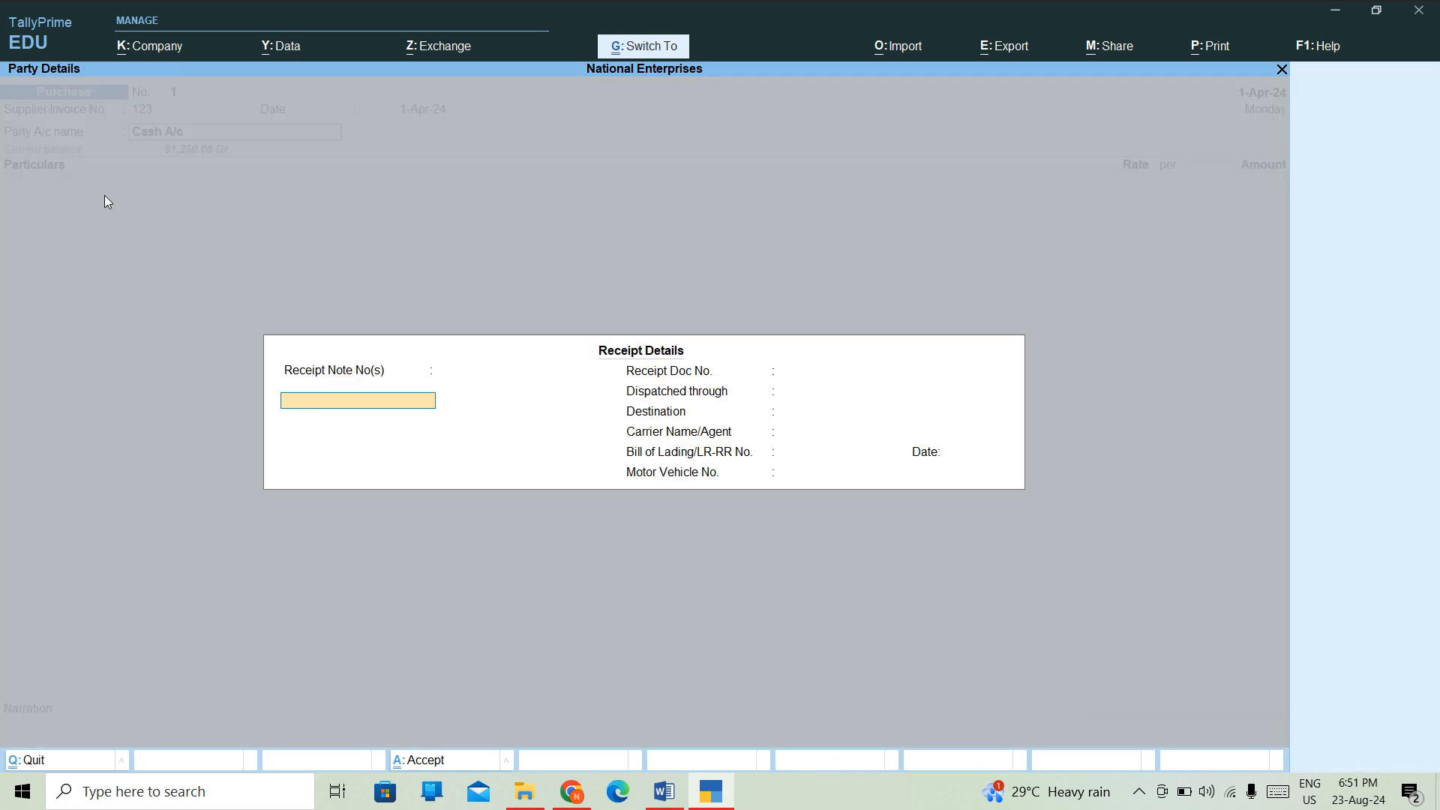
key("ctrl+a")
key("ctrl+a")
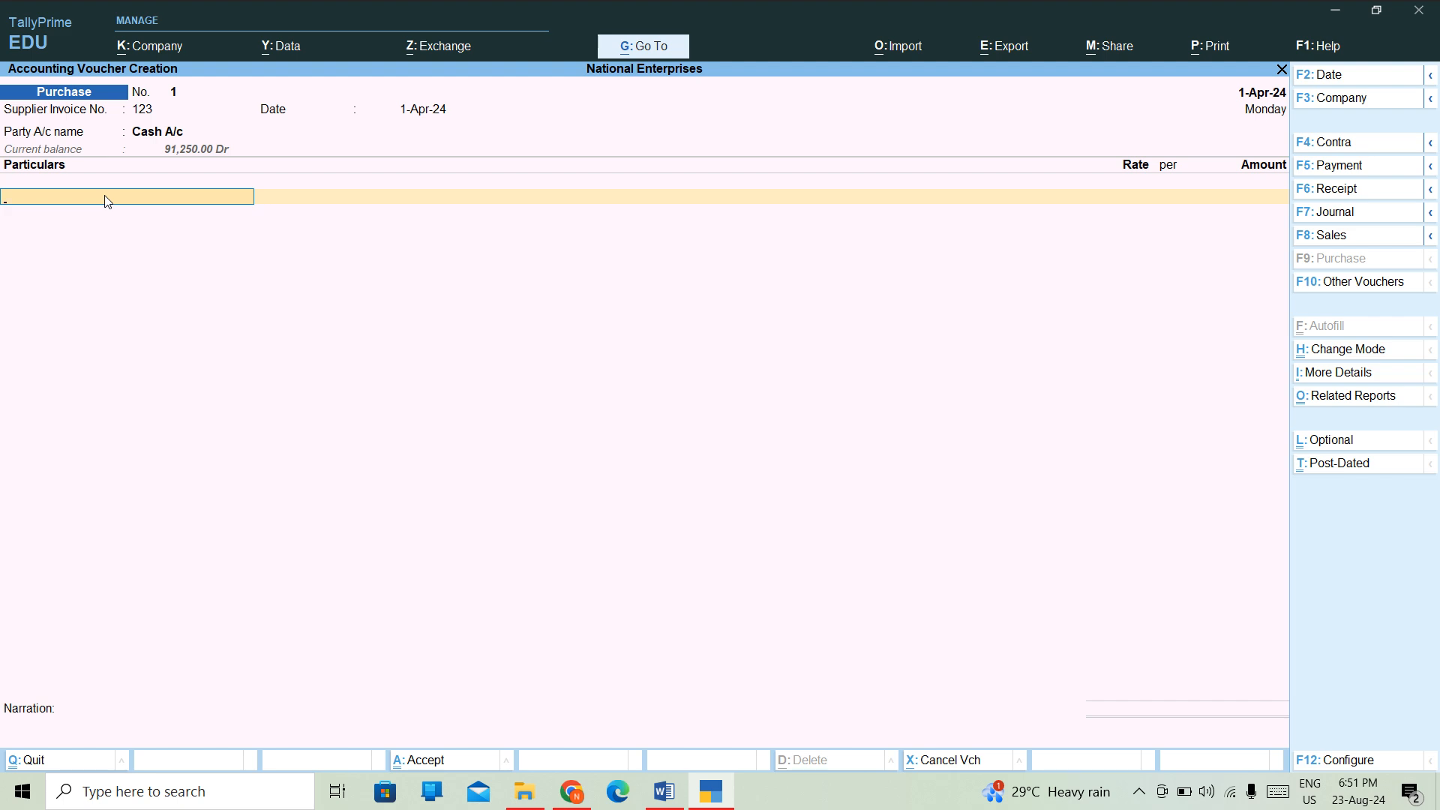
- Create a PURCHASE A/C ledger under Purchase Accounts with ledger type Not Applicable, for the voucher's first particulars line
type("P")
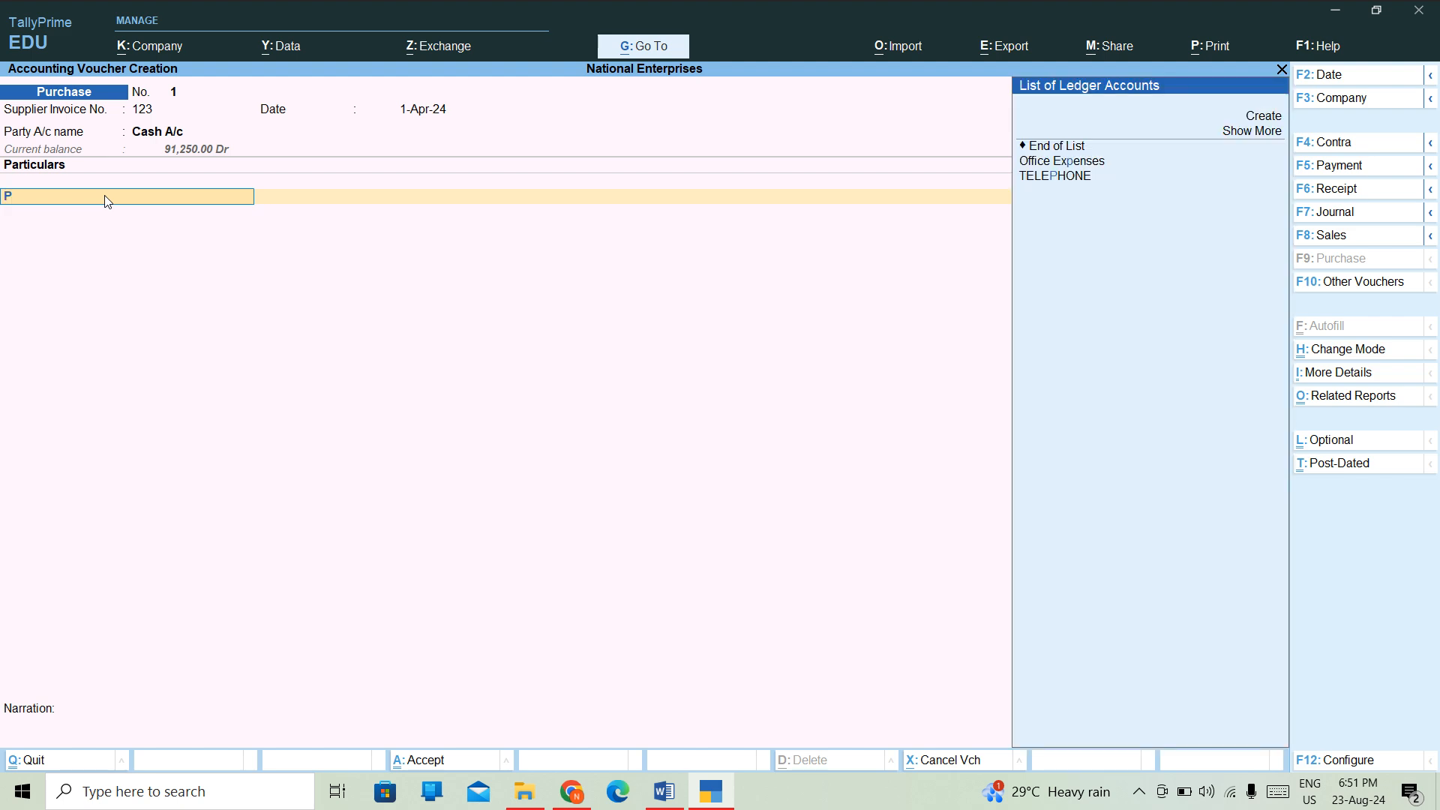
type("u")
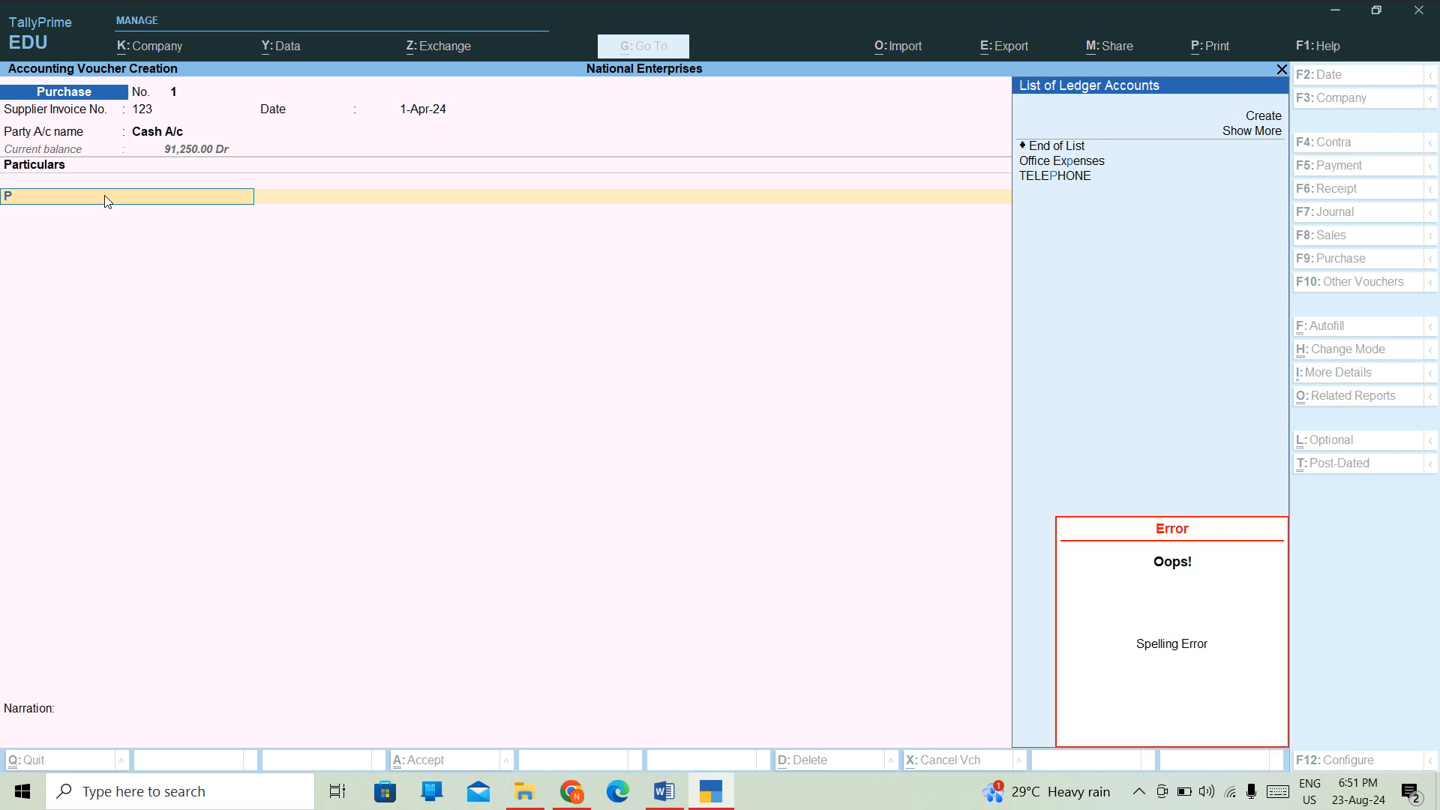
key("alt+c")
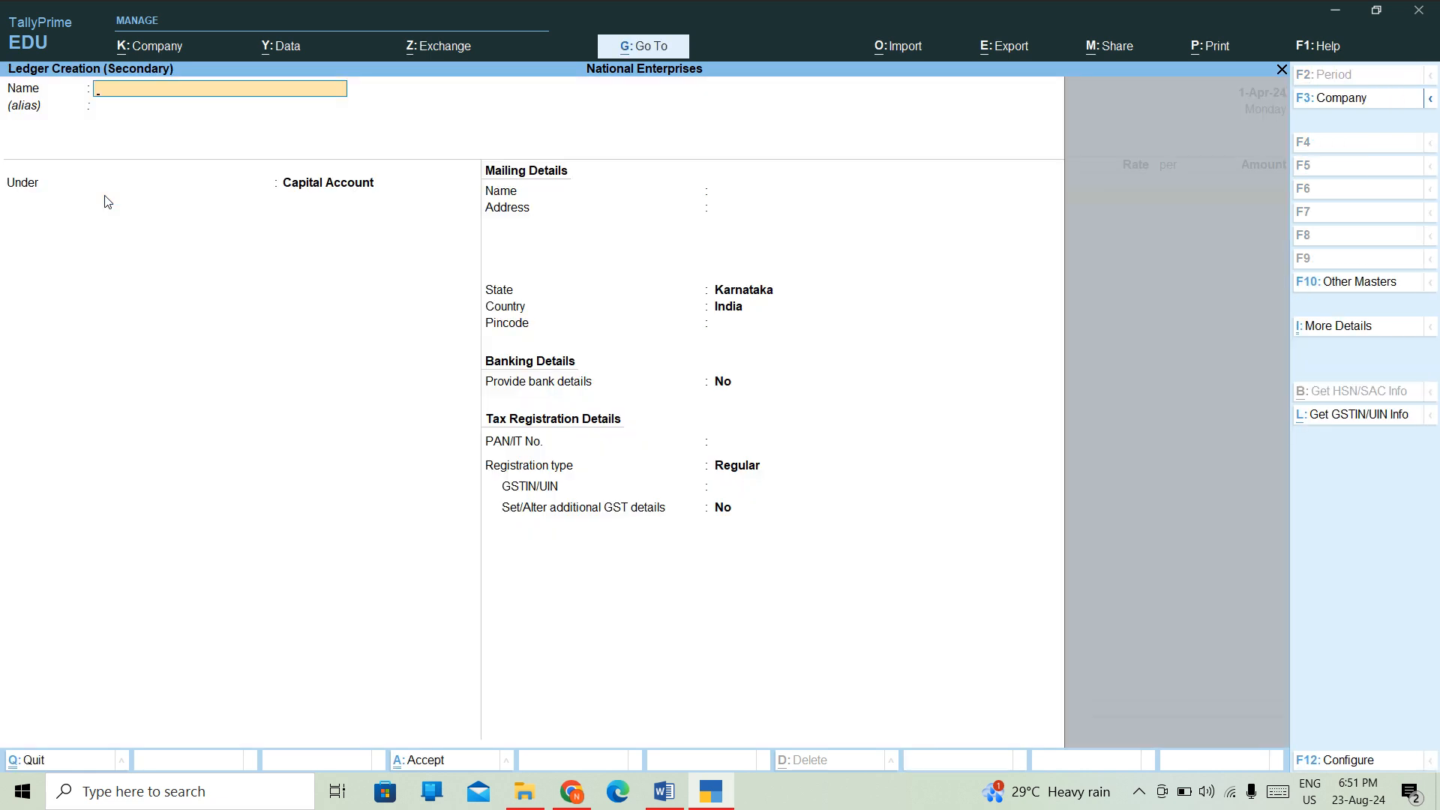
type("PURCHASE A/C")
key("Return")
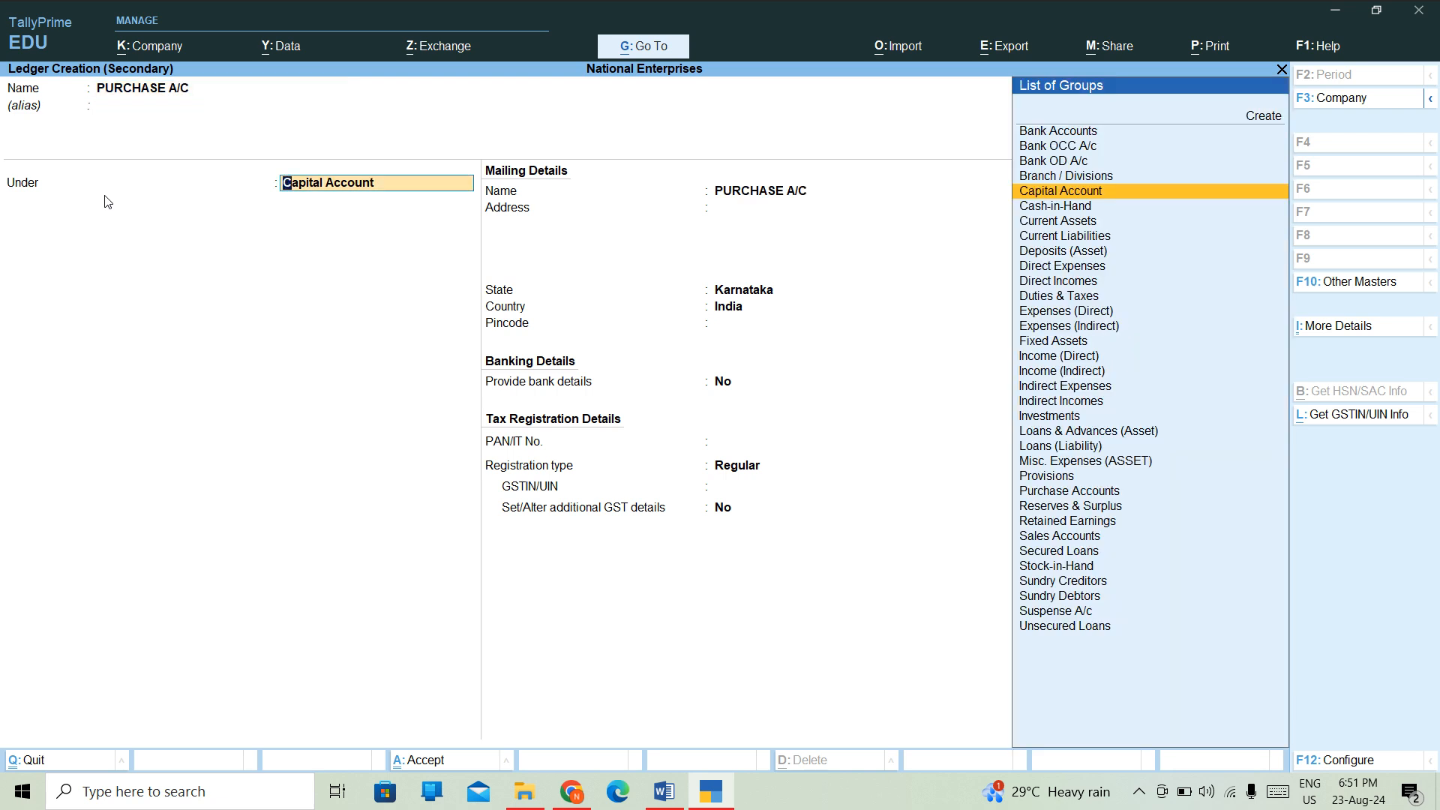
type("PU")
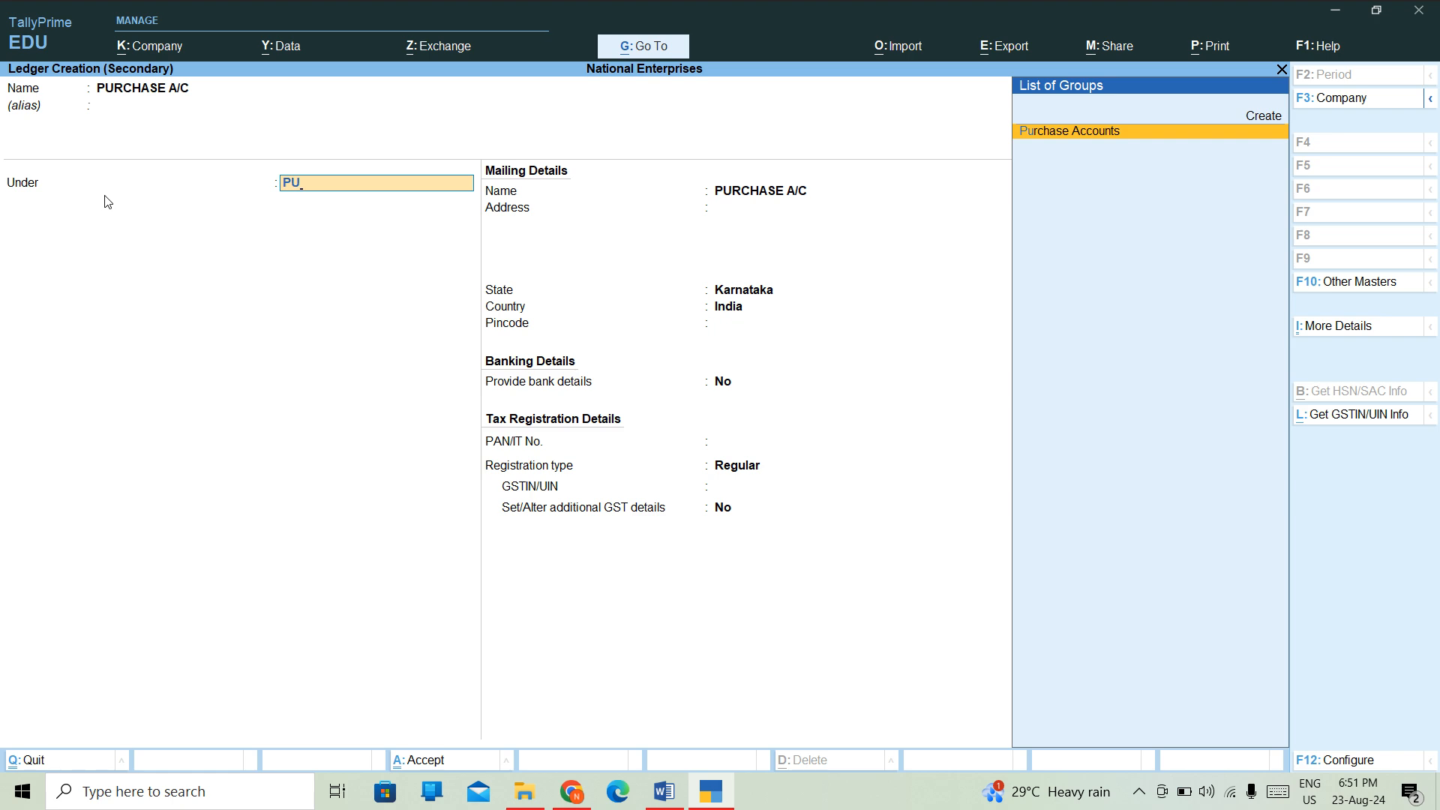
key("Return")
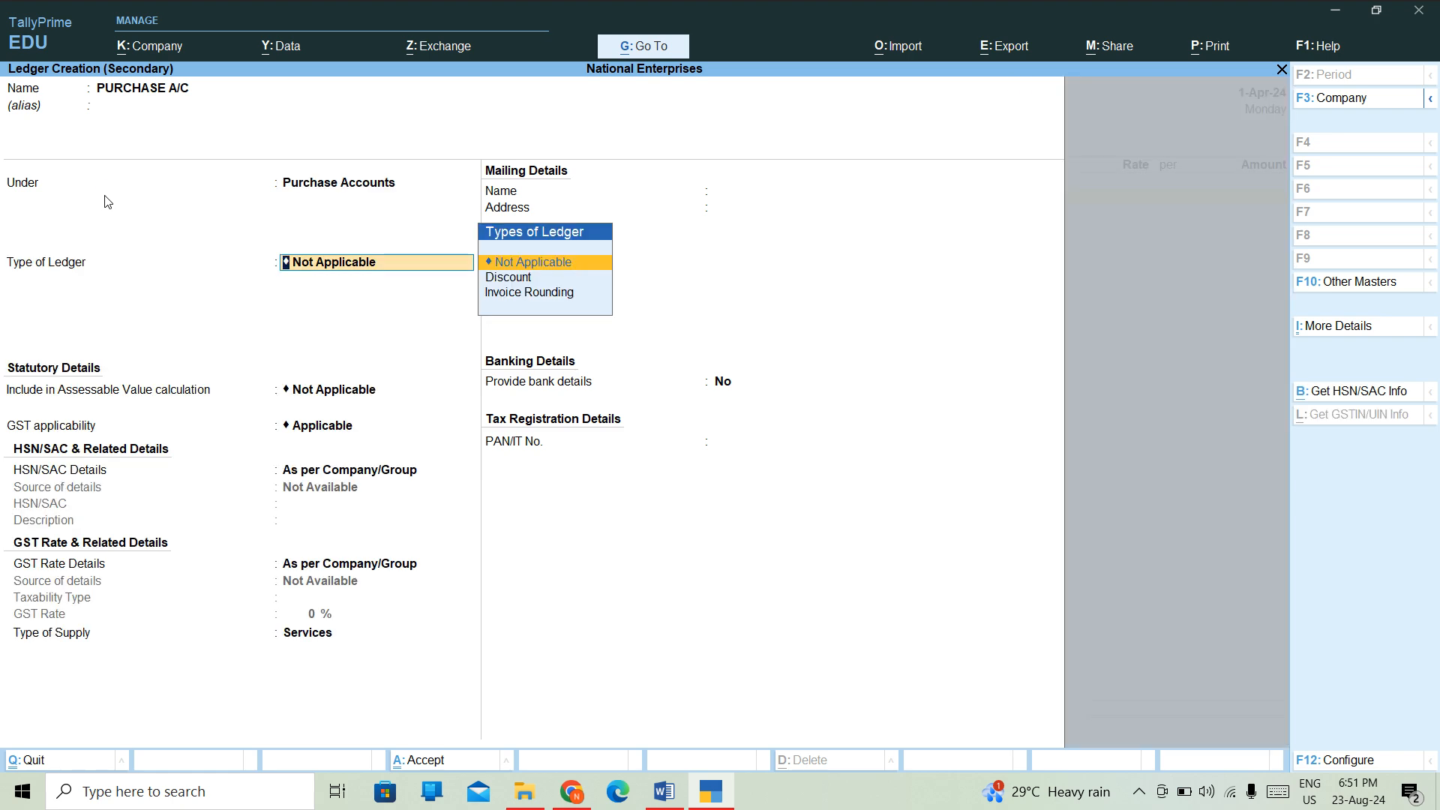
key("Return")
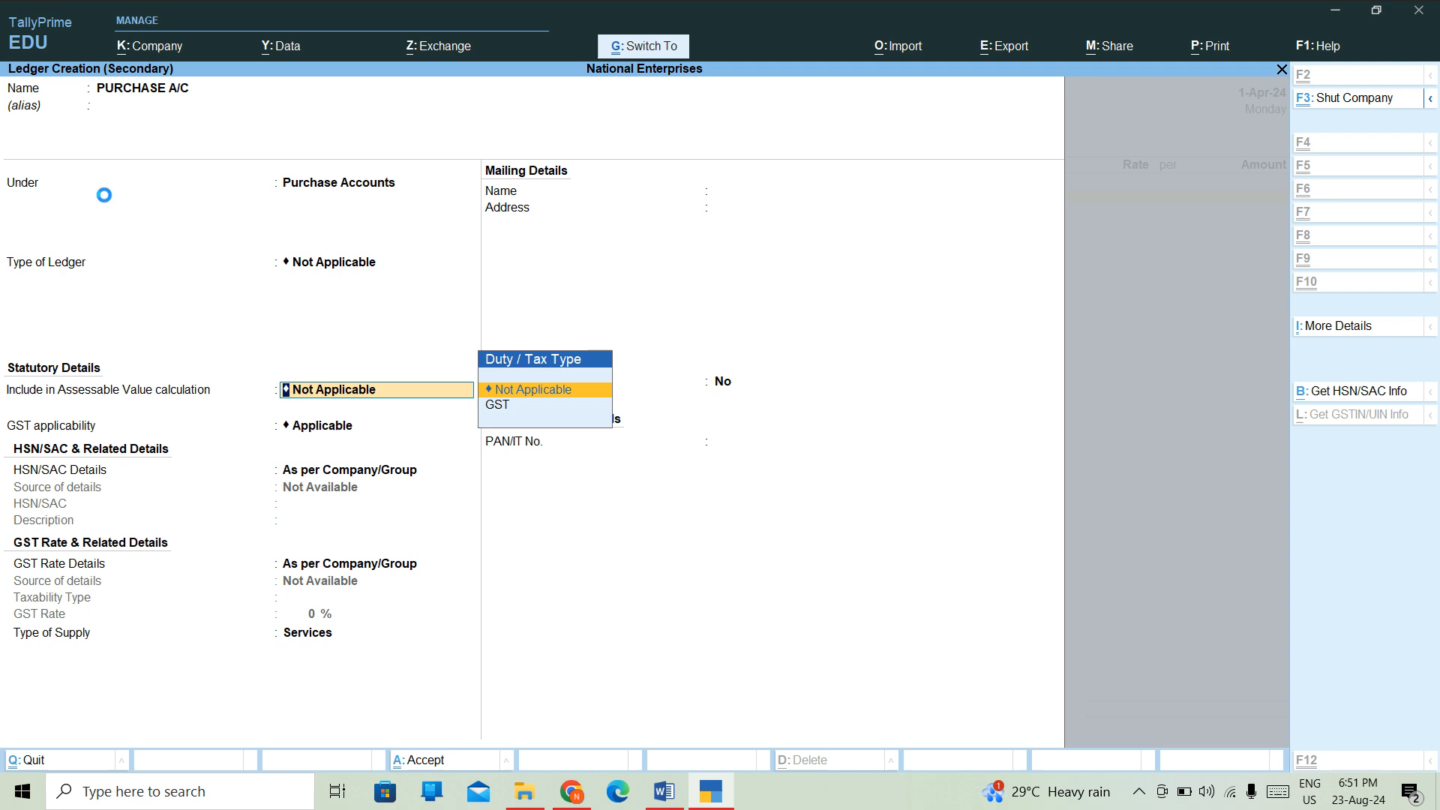
key("ctrl+a")
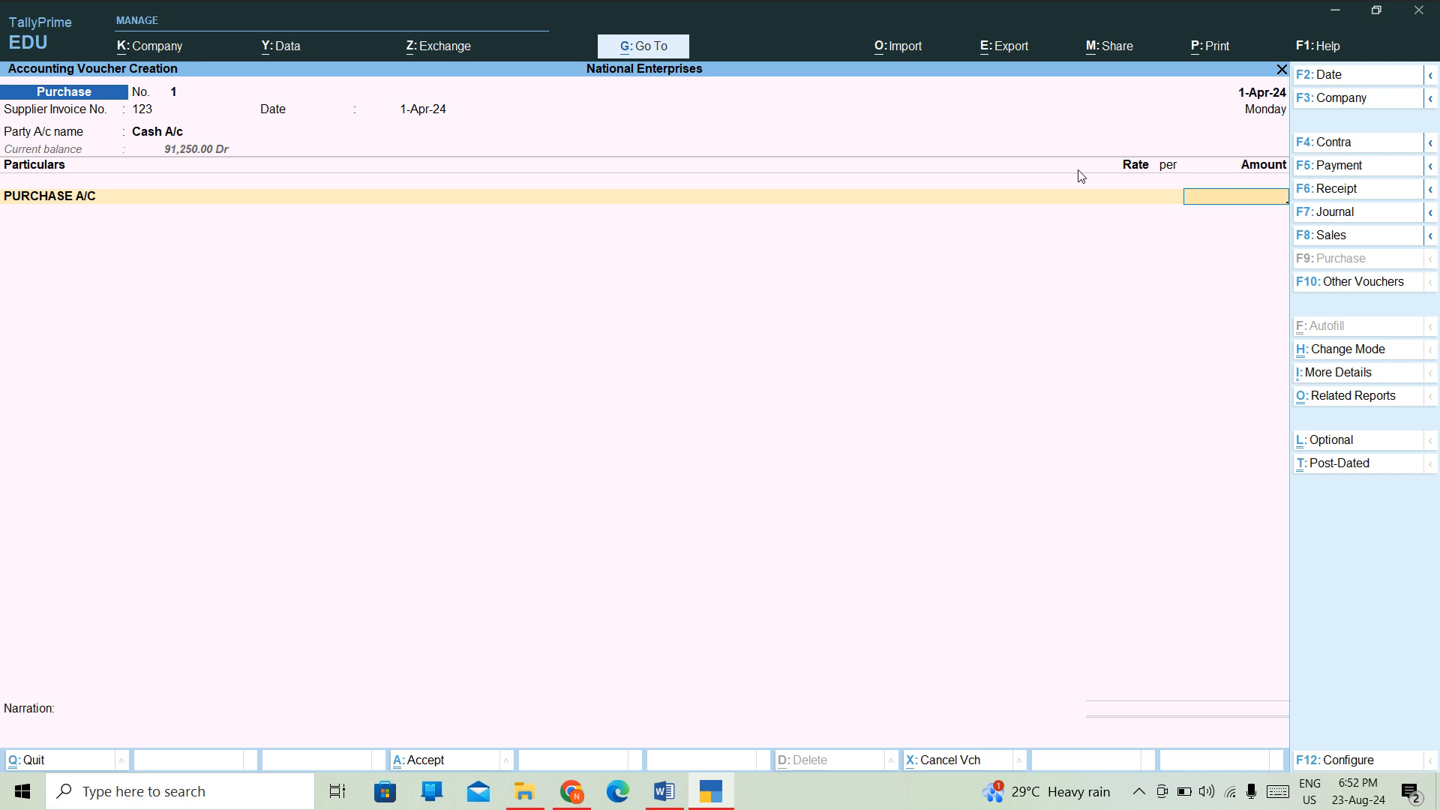
- Enter 25,000 as the PURCHASE A/C amount and finish the particulars list to reach the narration
type("25000")
key("Return")
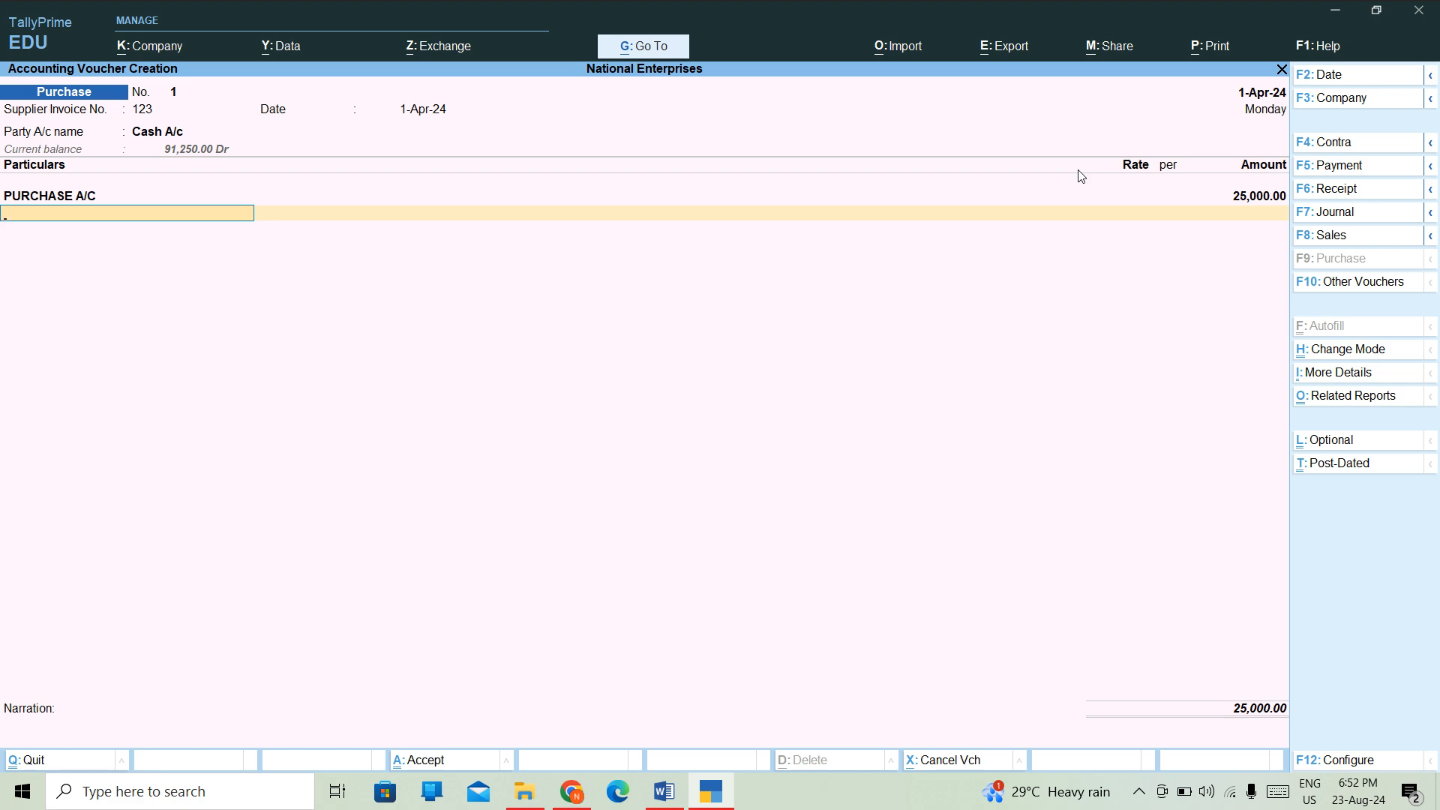
key("Return")
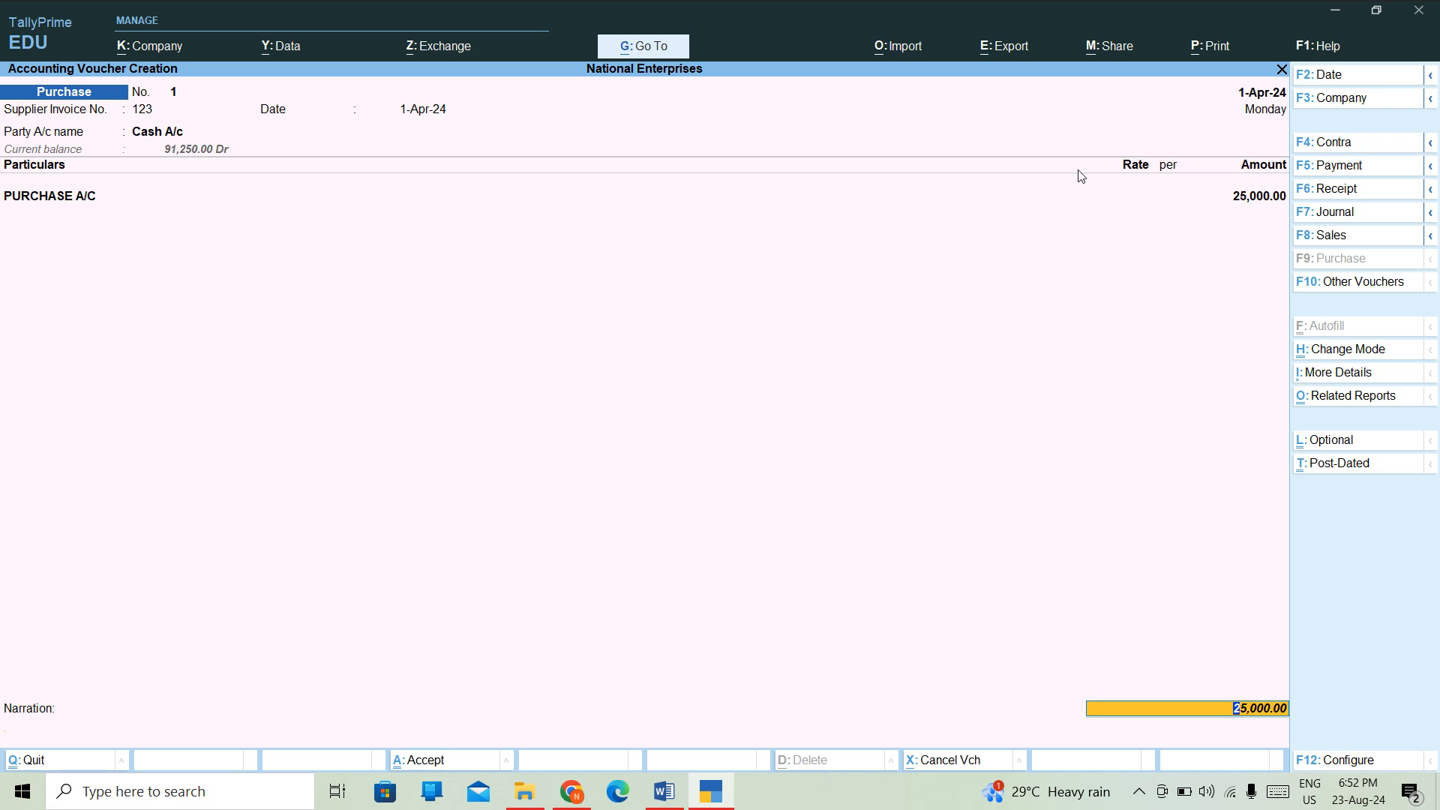
key("Return")
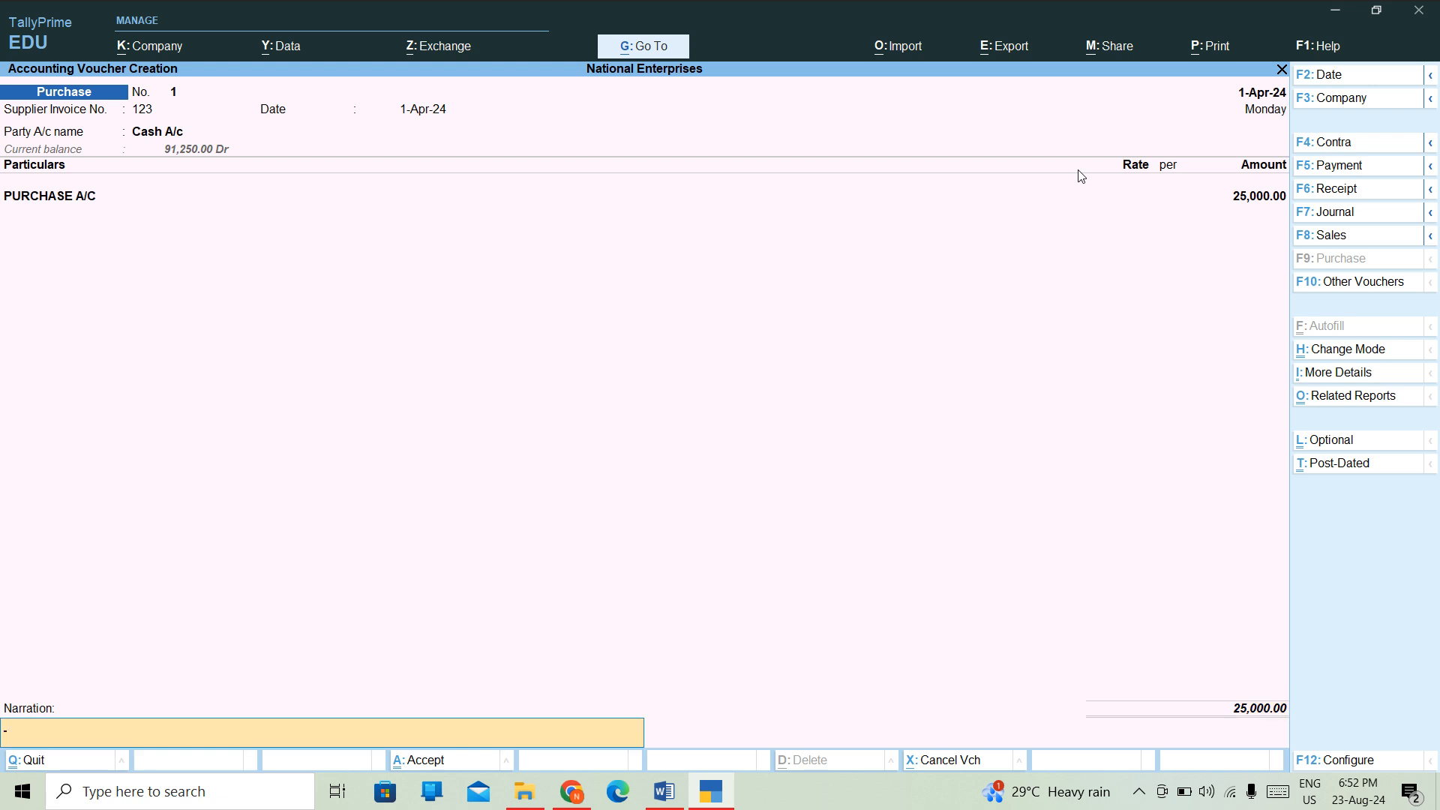
- Enter the narration "GOODS PURCHASED ON CASH.", save the purchase voucher and quit voucher creation
type("GOO")
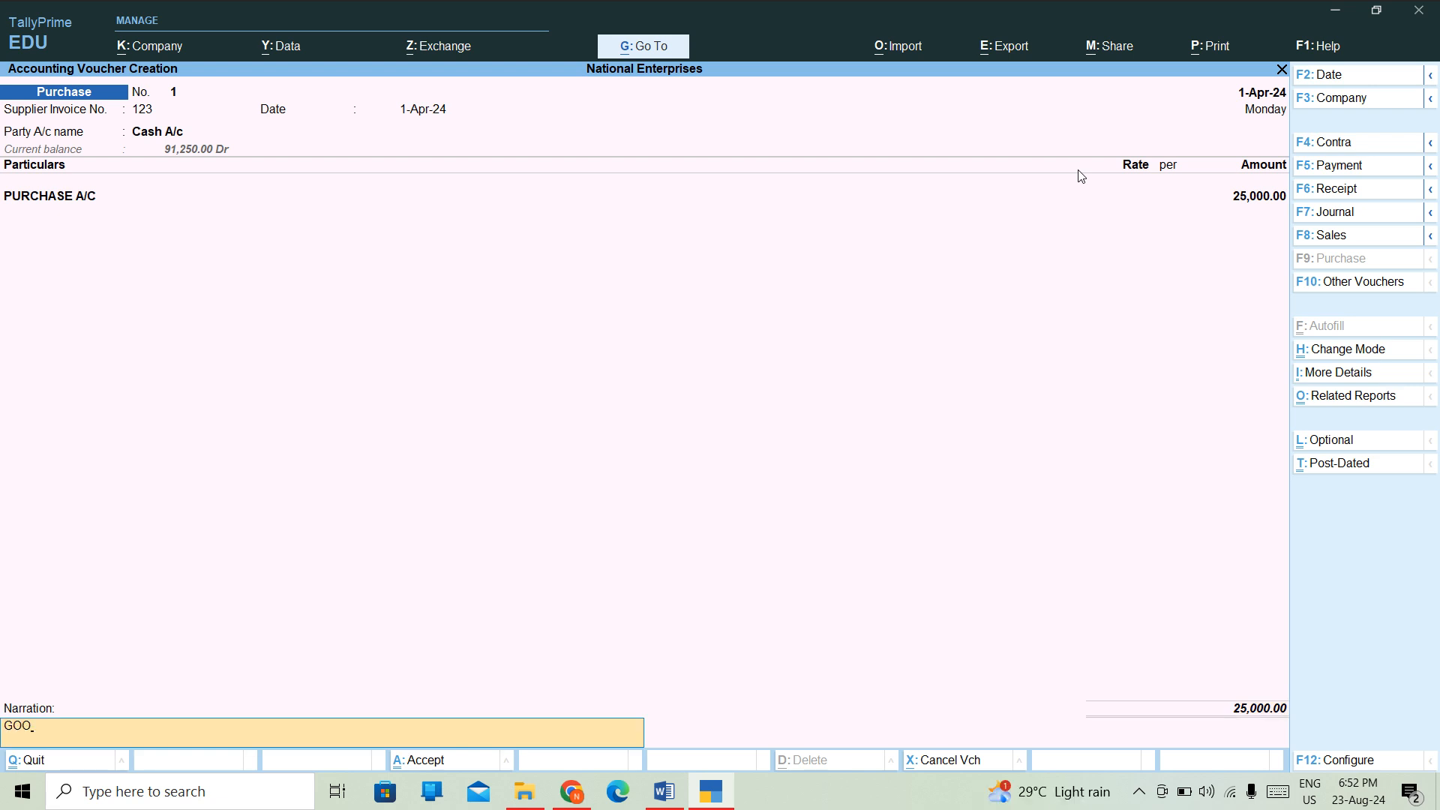
type("DS PURCHASED ON CASH FOR")
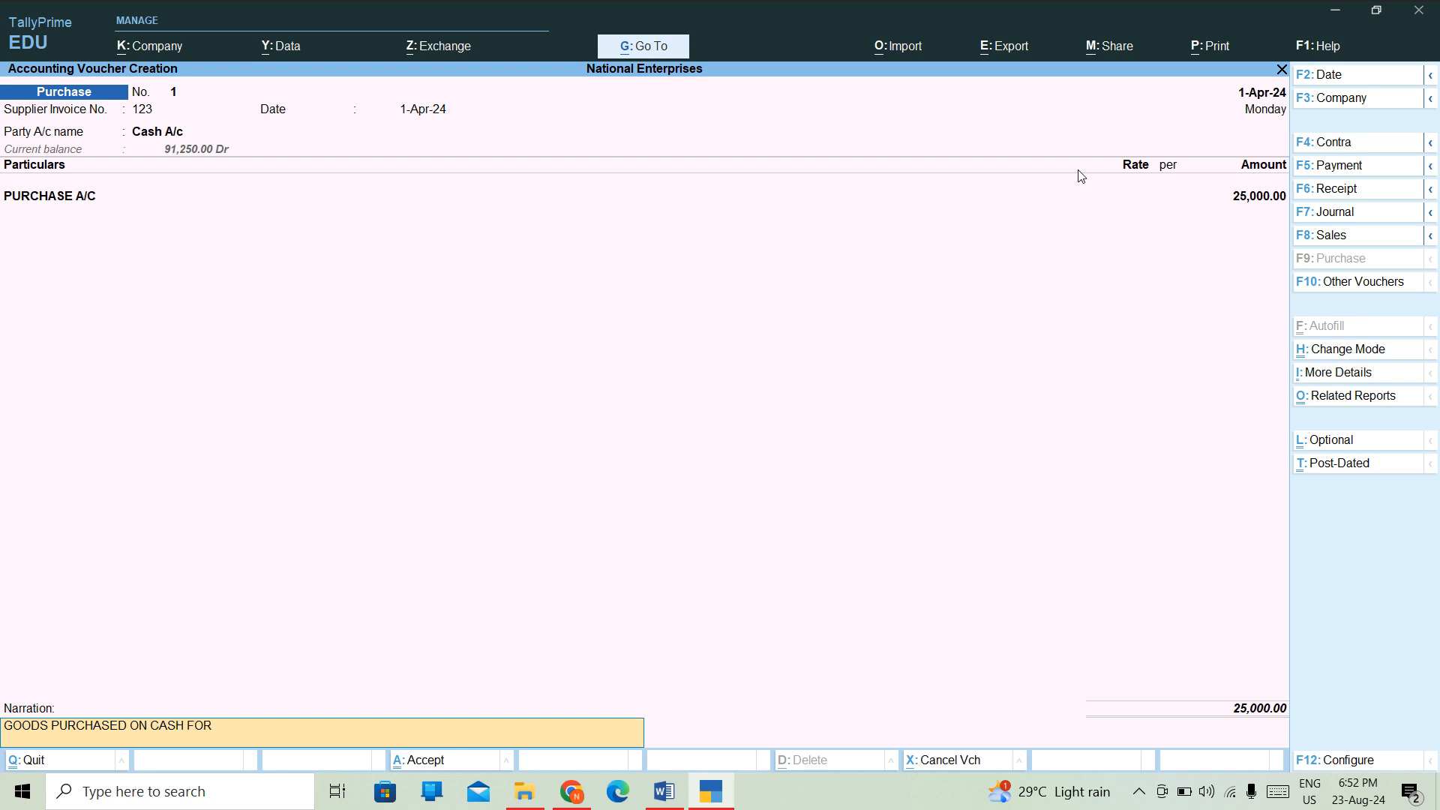
key("BackSpace")
key("BackSpace")
key("BackSpace")
type(".")
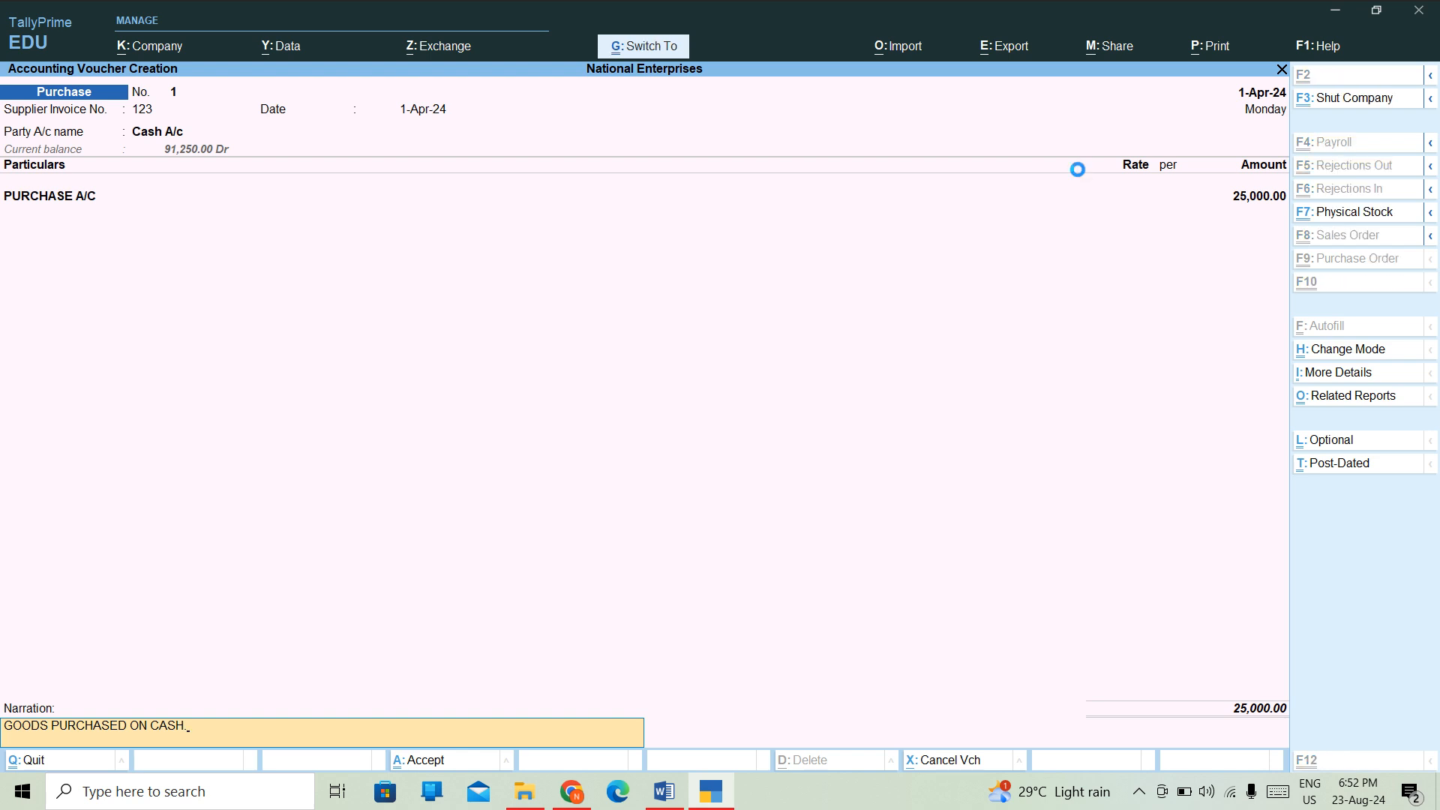
key("ctrl+a")
key("Escape")
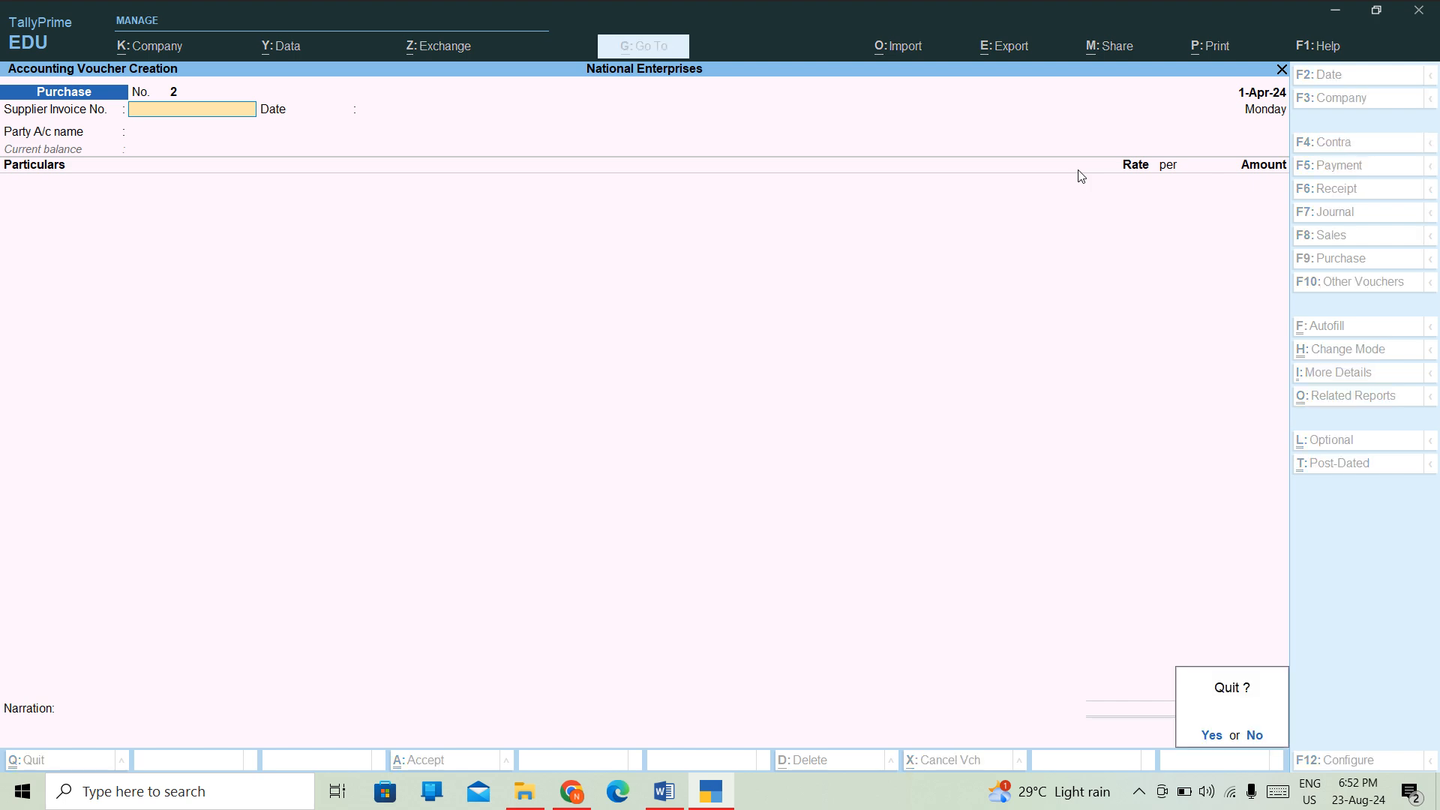
key("y")
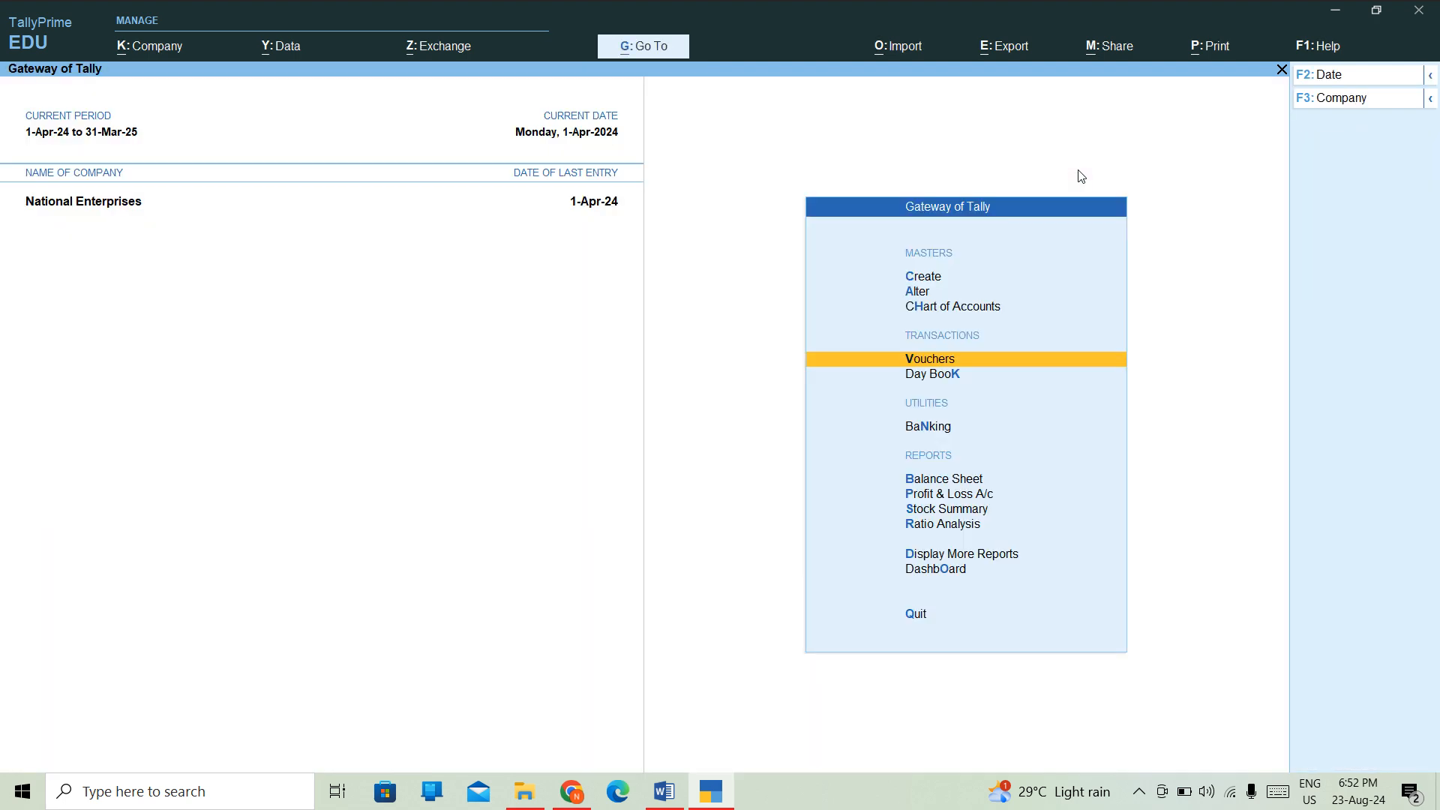
- Go to the Account Books within the additional reports
key("Down")
key("Down")
key("Down")
key("Down")
key("Down")
key("Down")
key("Down")
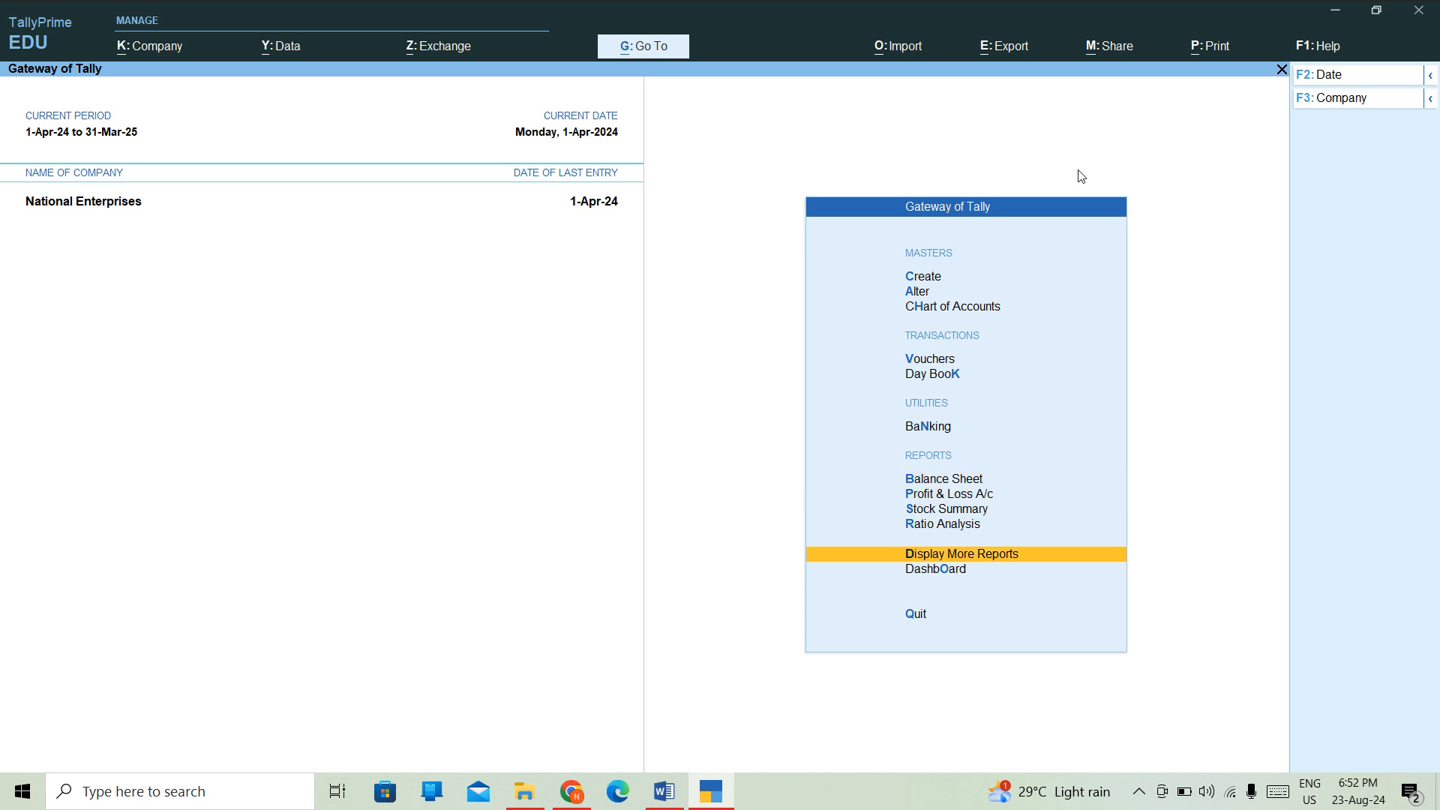
key("Return")
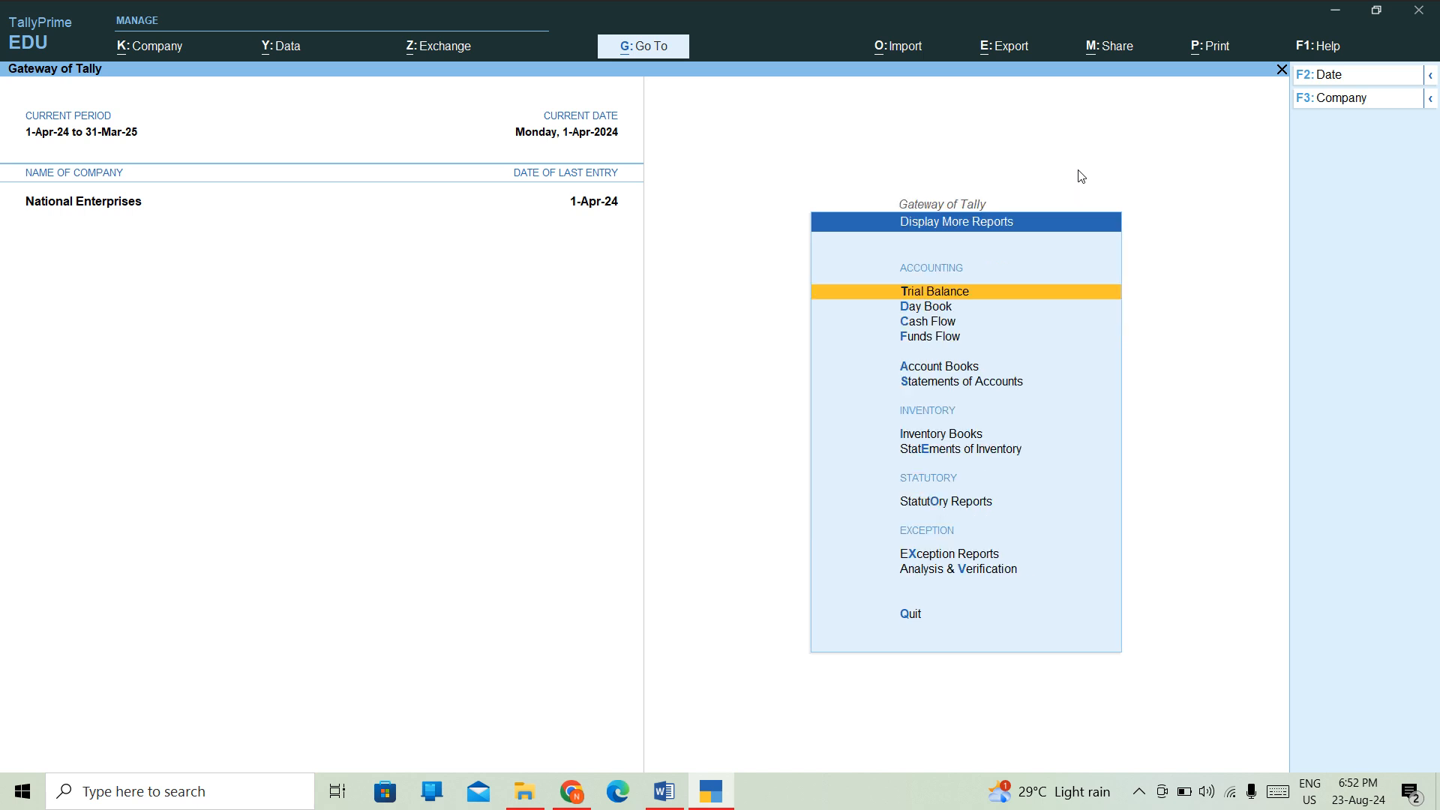
key("Down")
key("Down")
key("Down")
key("Down")
key("Down")
key("Down")
key("Down")
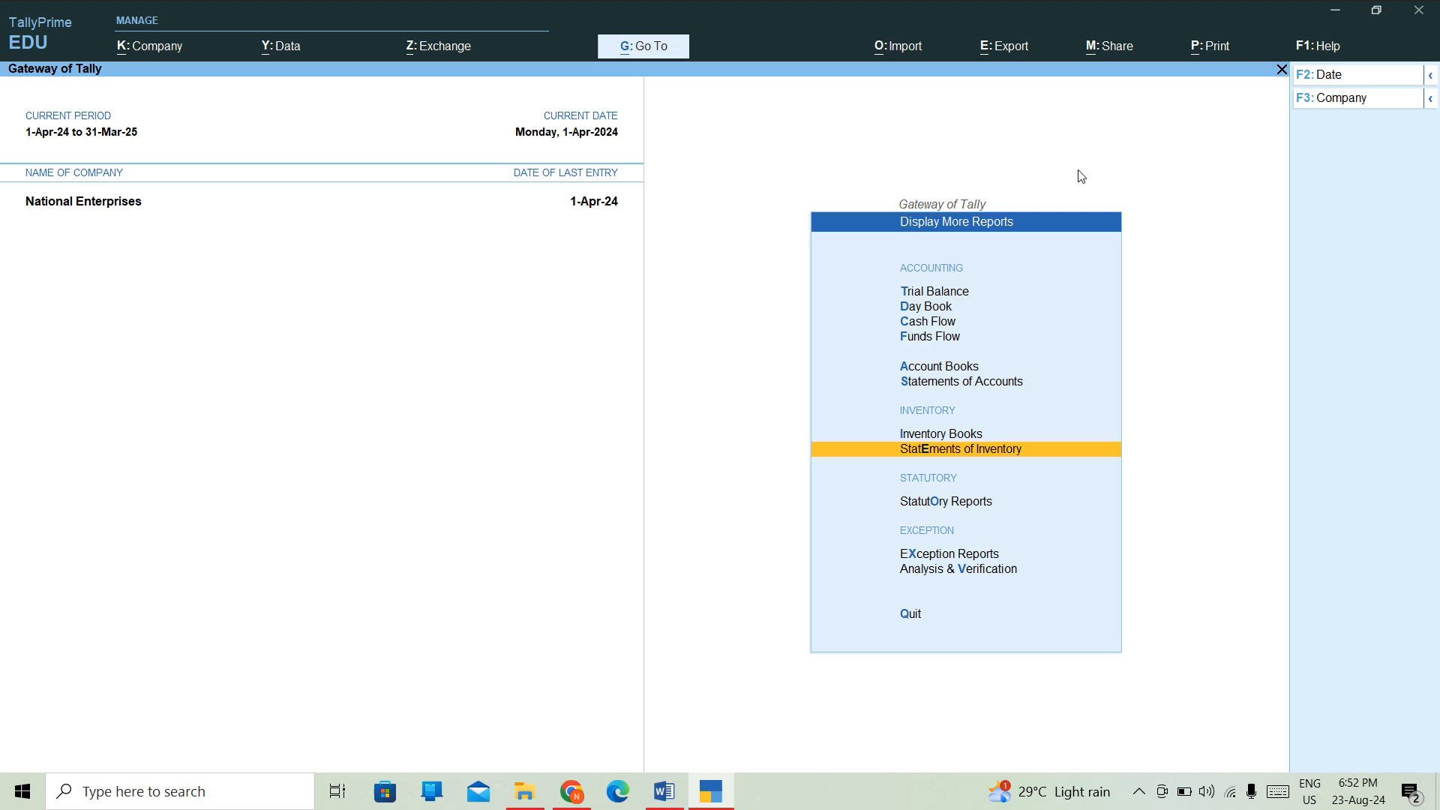
key("Up")
key("Up")
key("Up")
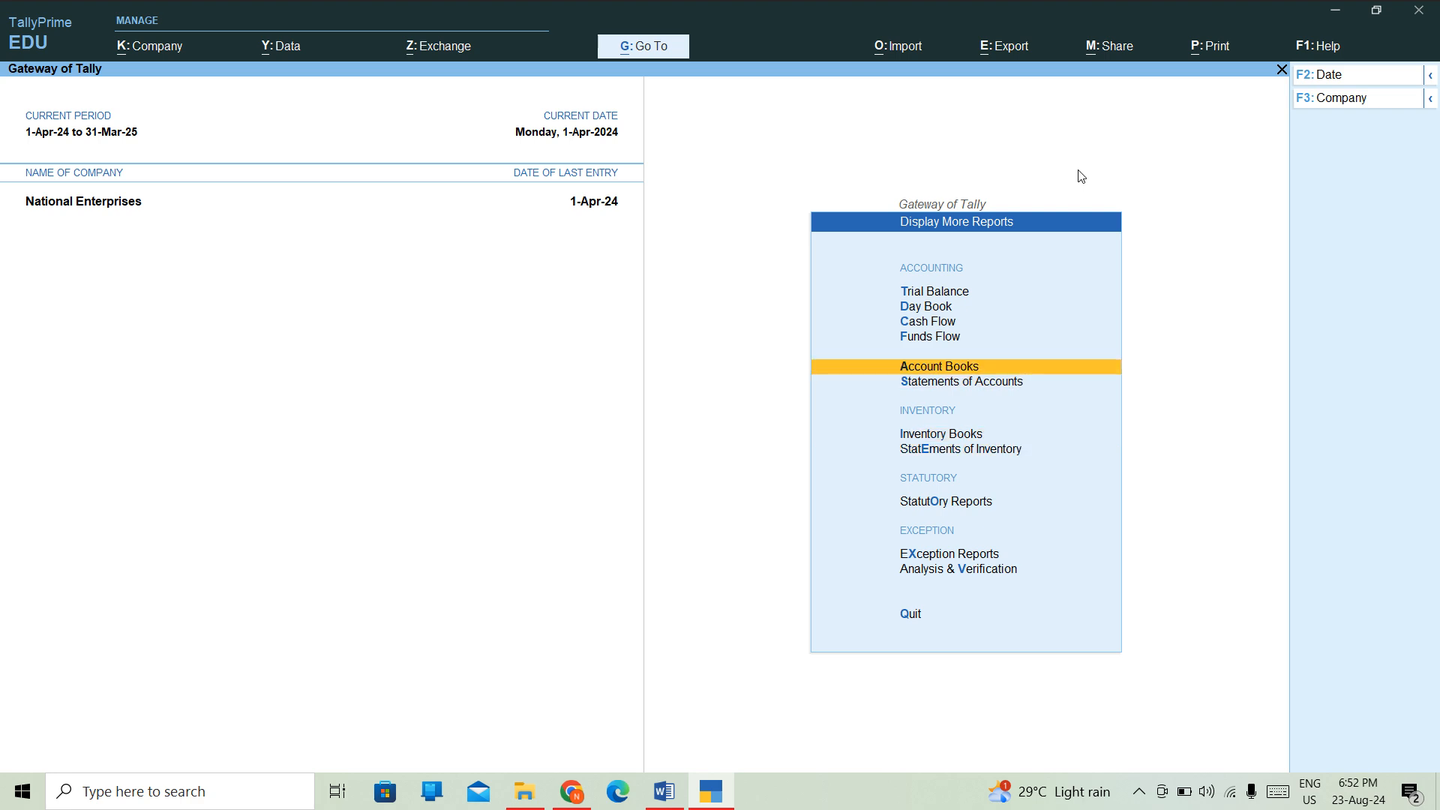
key("Return")
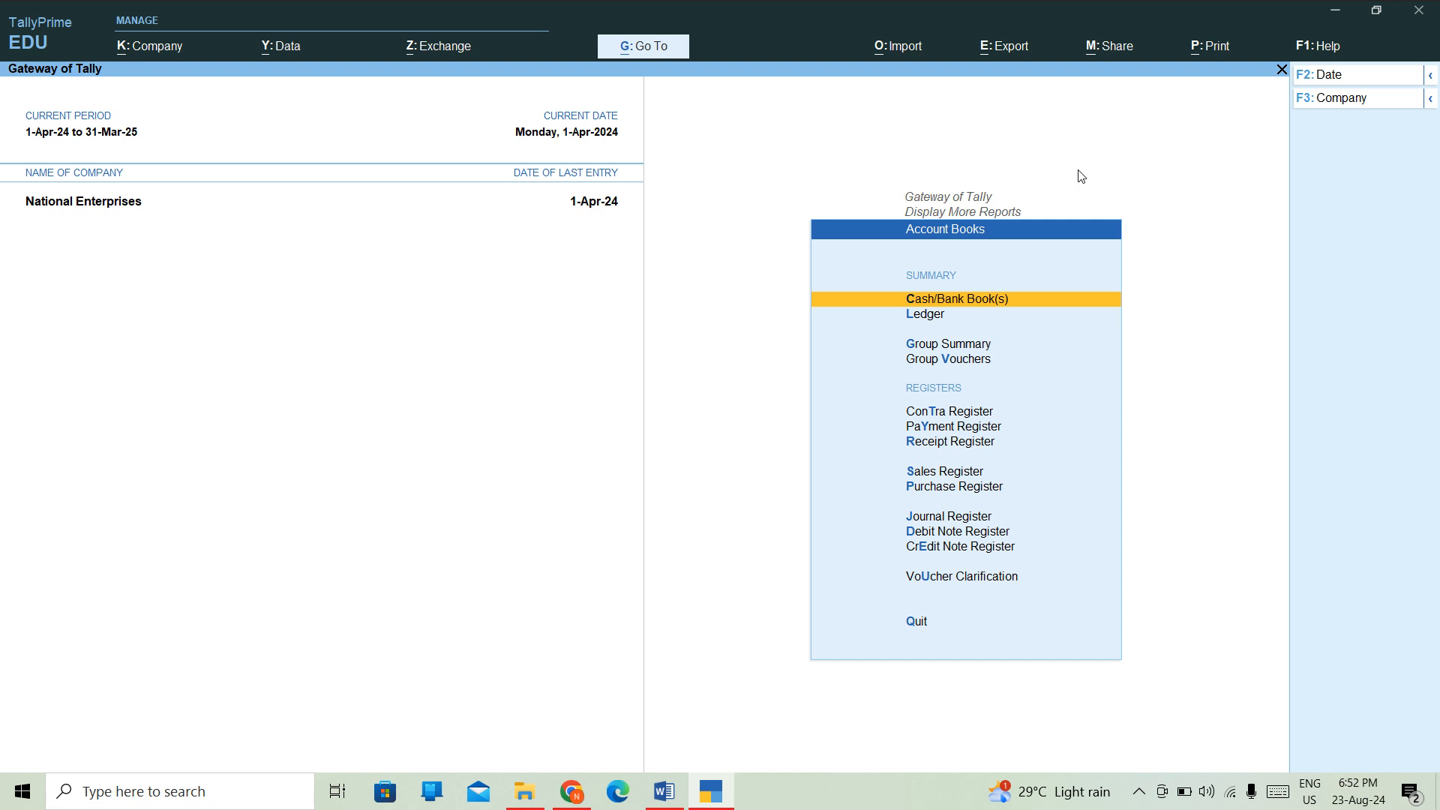
- Display the Purchase Register to check the monthly purchase transactions of National Enterprises
key("Down")
key("Down")
key("Down")
key("Down")
key("Down")
key("Down")
key("Down")
key("Down")
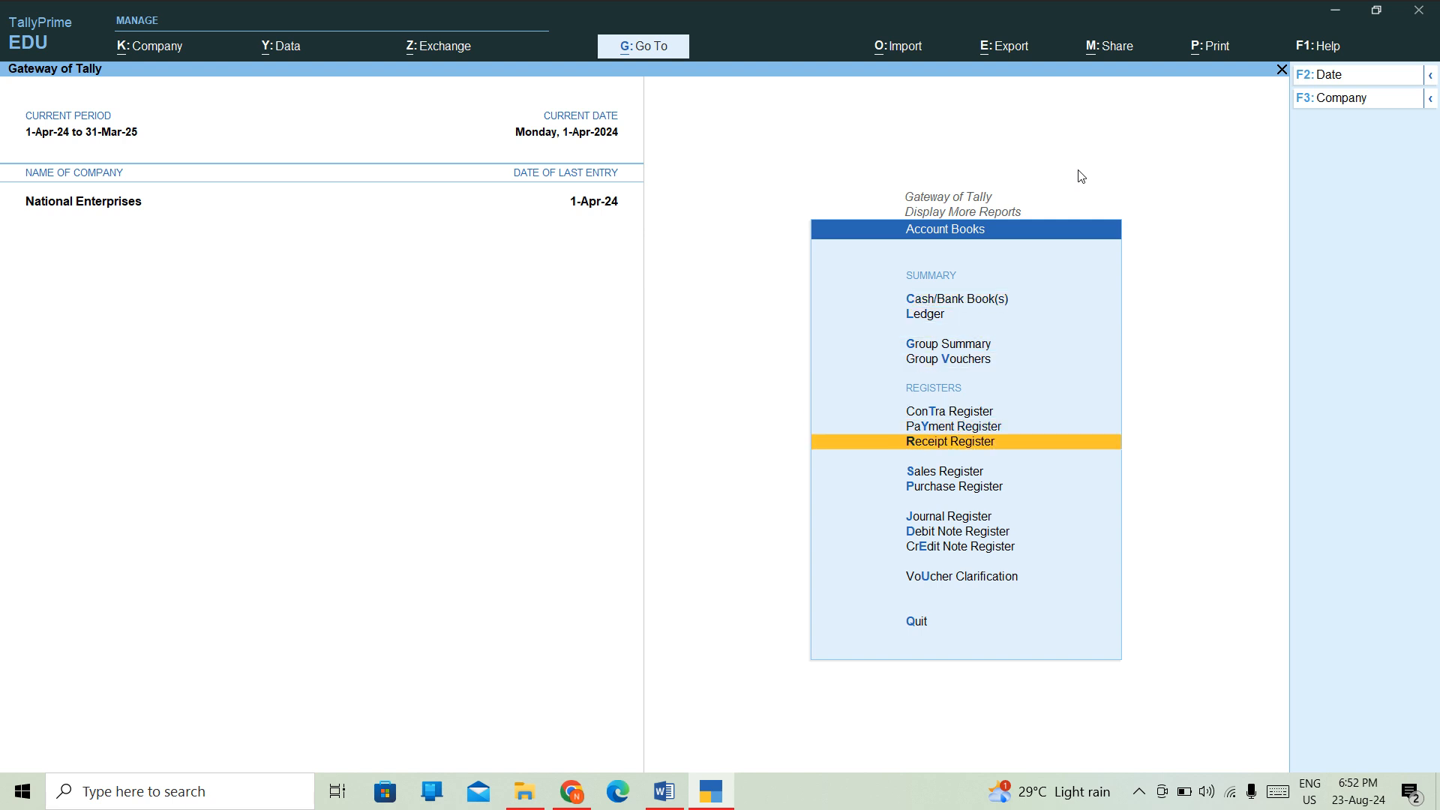
key("Return")
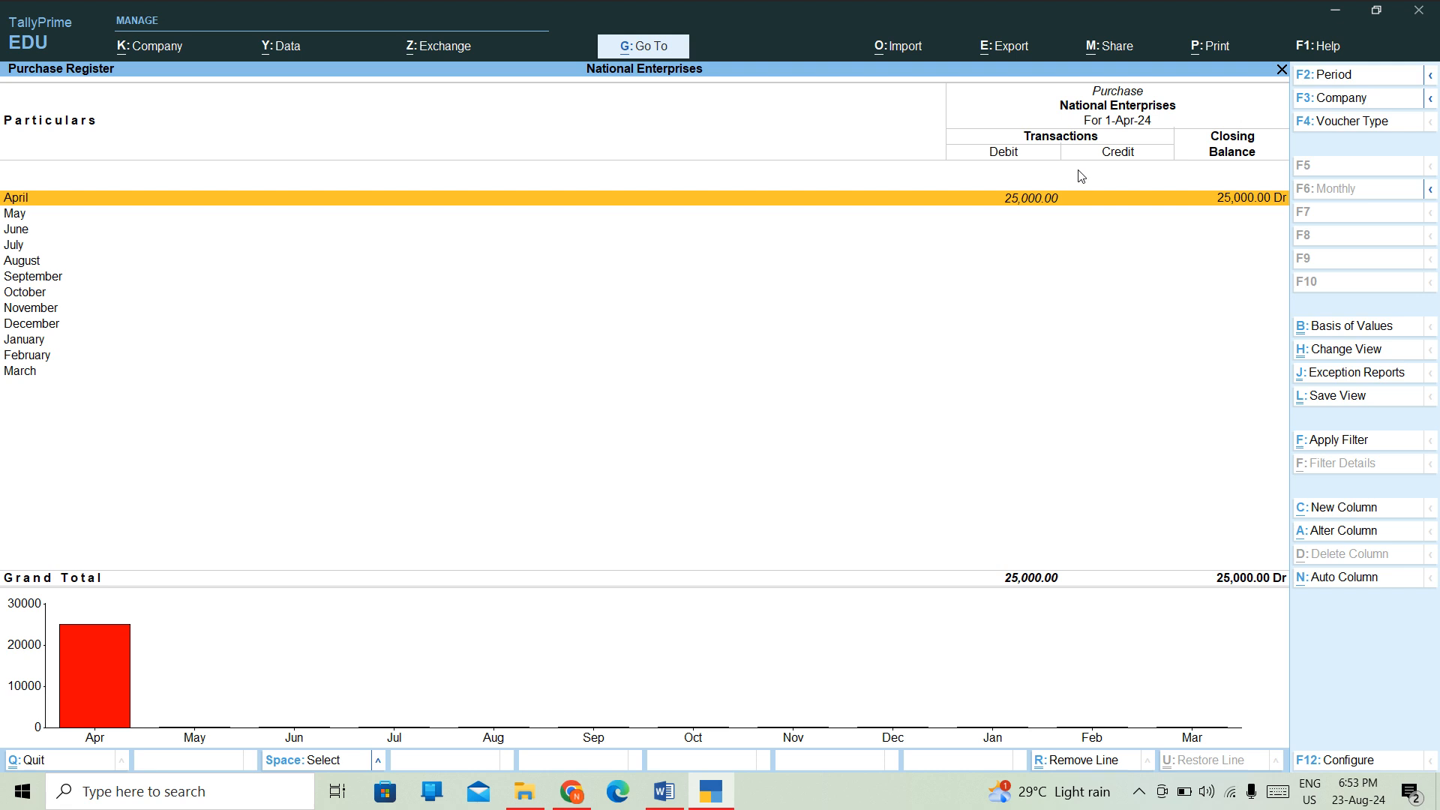
- Close the Purchase Register, return to the Gateway of Tally and start a new purchase voucher
key("Escape")
key("Escape")
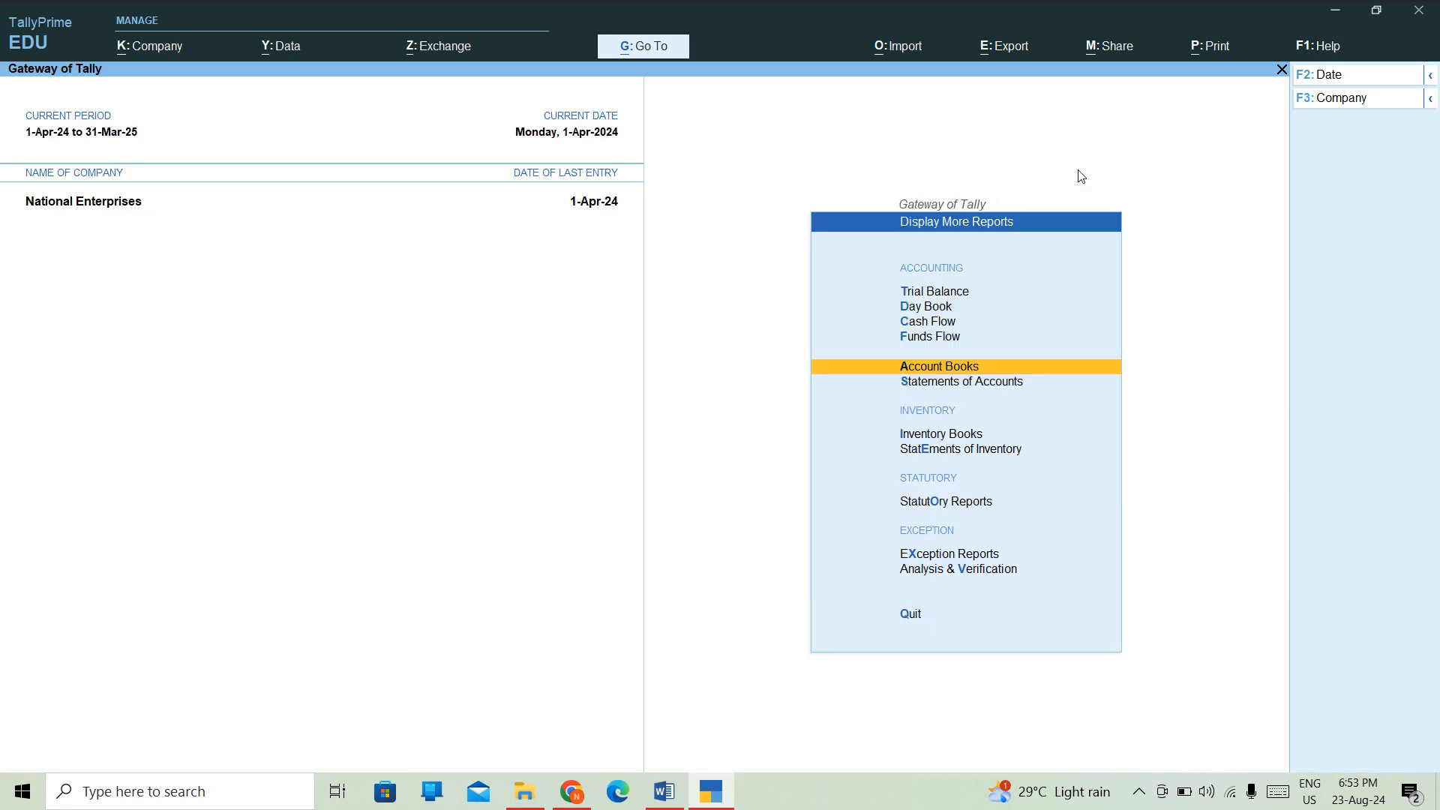
key("Escape")
key("Up")
key("Up")
key("Up")
key("Up")
key("Up")
key("Up")
key("Up")
key("Up")
key("Up")
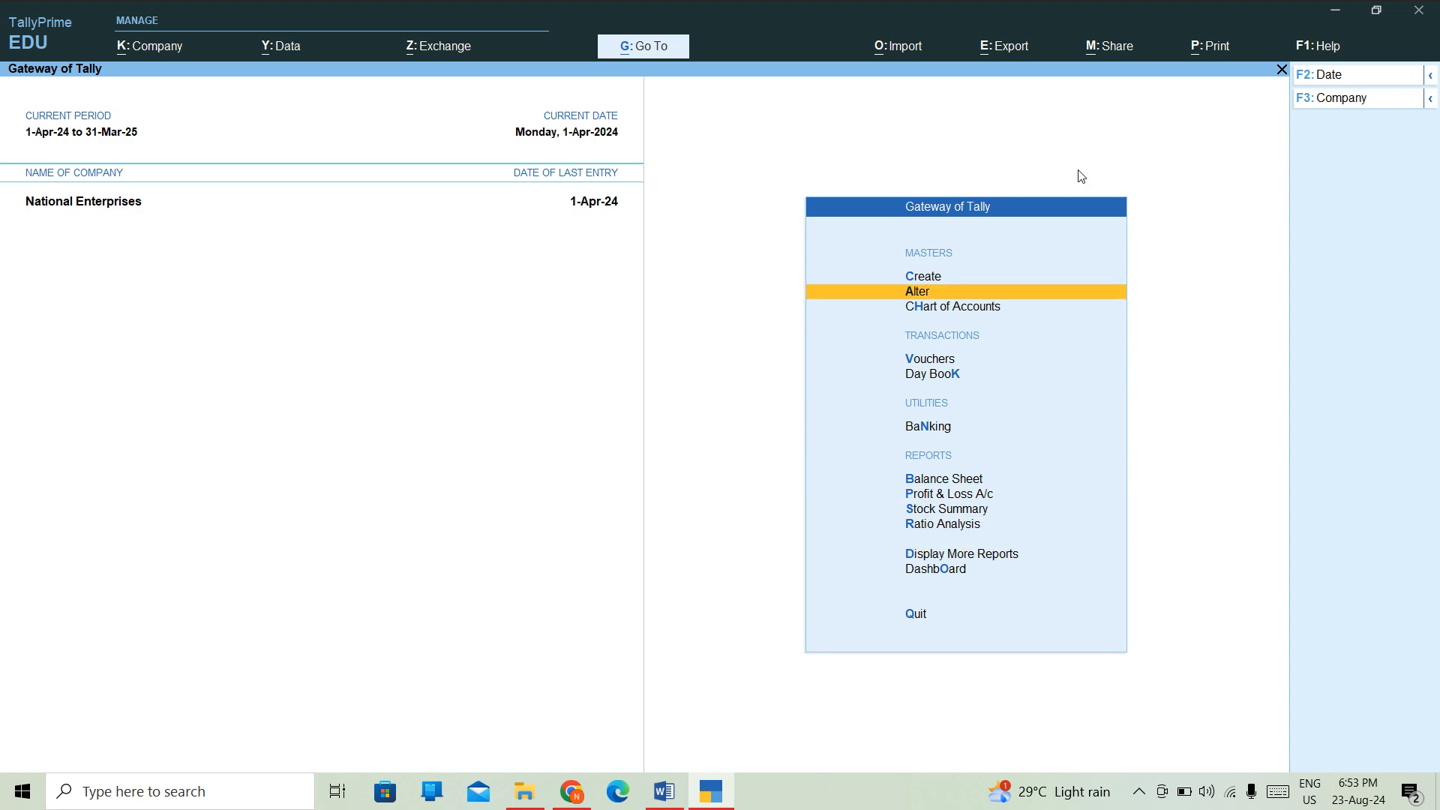
key("Up")
key("Down")
key("Down")
key("Down")
key("Down")
key("Up")
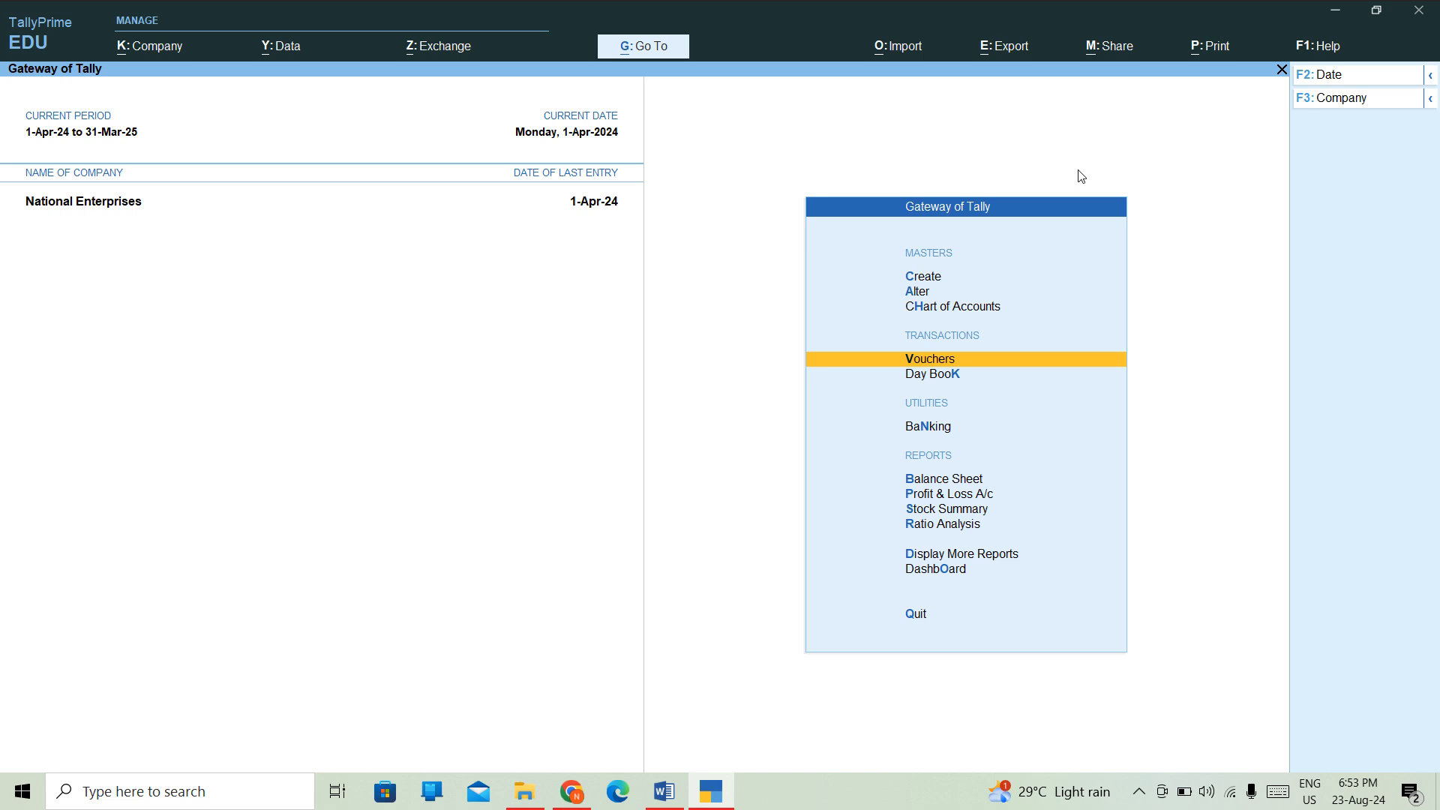
key("Return")
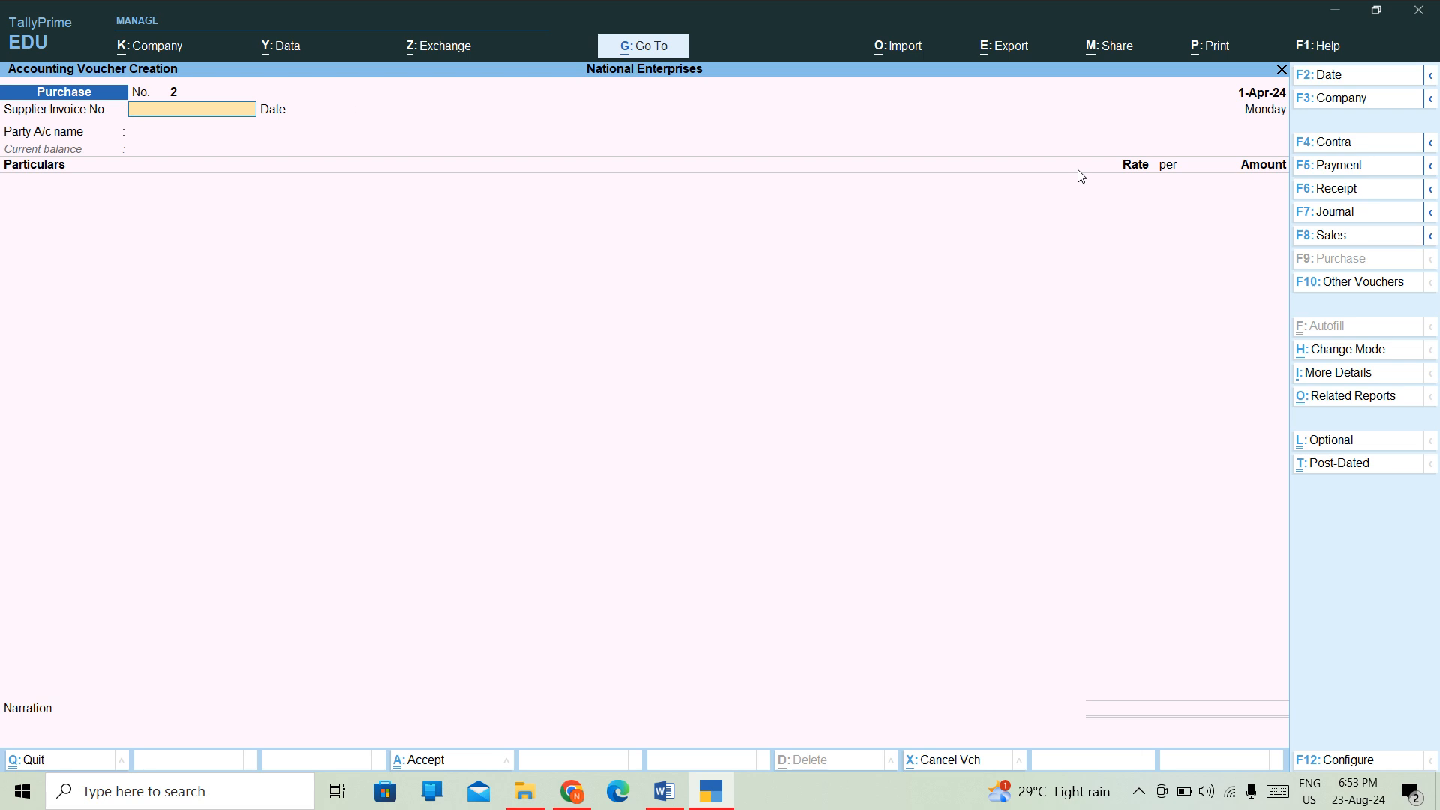
- Enter supplier invoice number 124 dated 1-Apr-24 and choose Cash A/c as the party account
type("24")
key("Return")
key("Return")
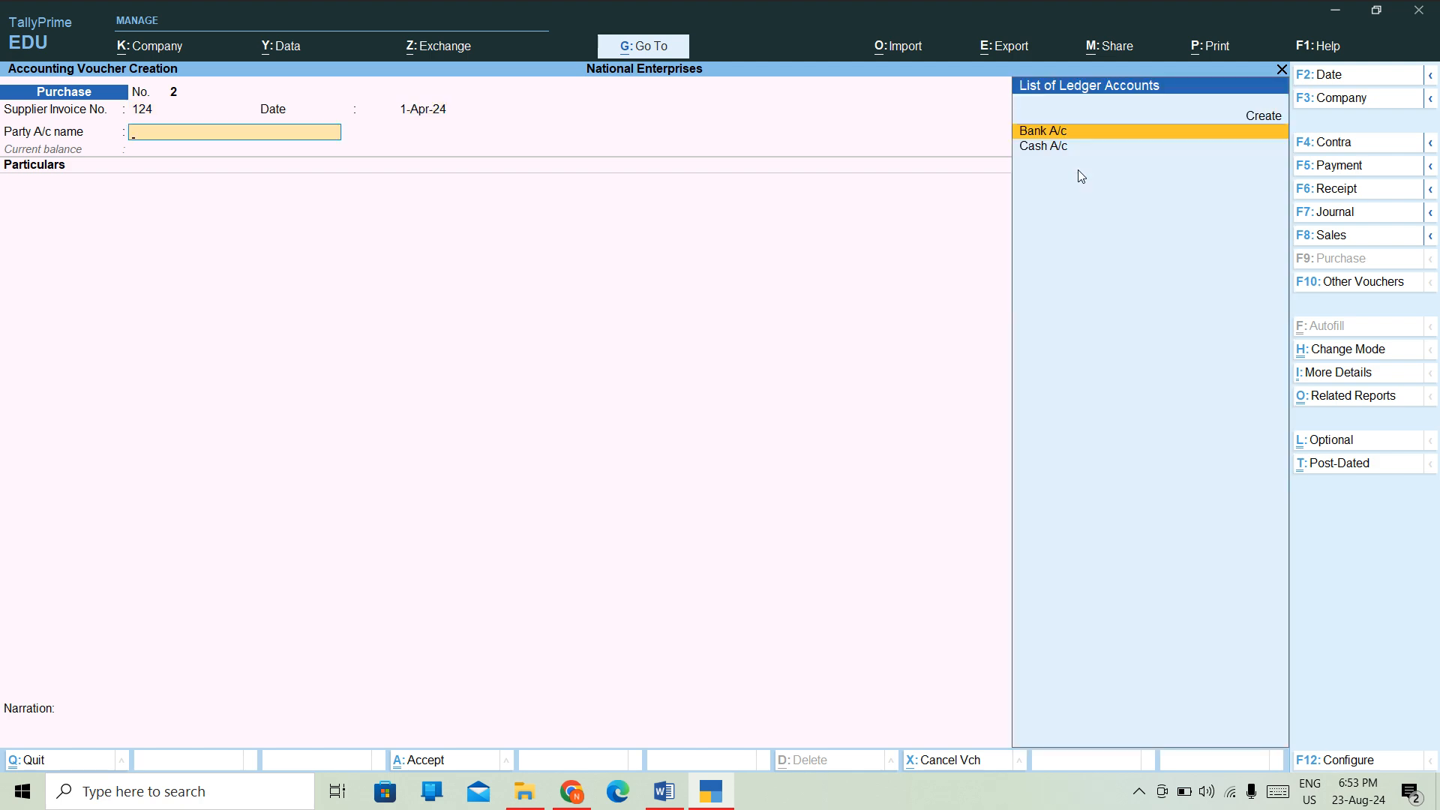
key("Down")
key("Return")
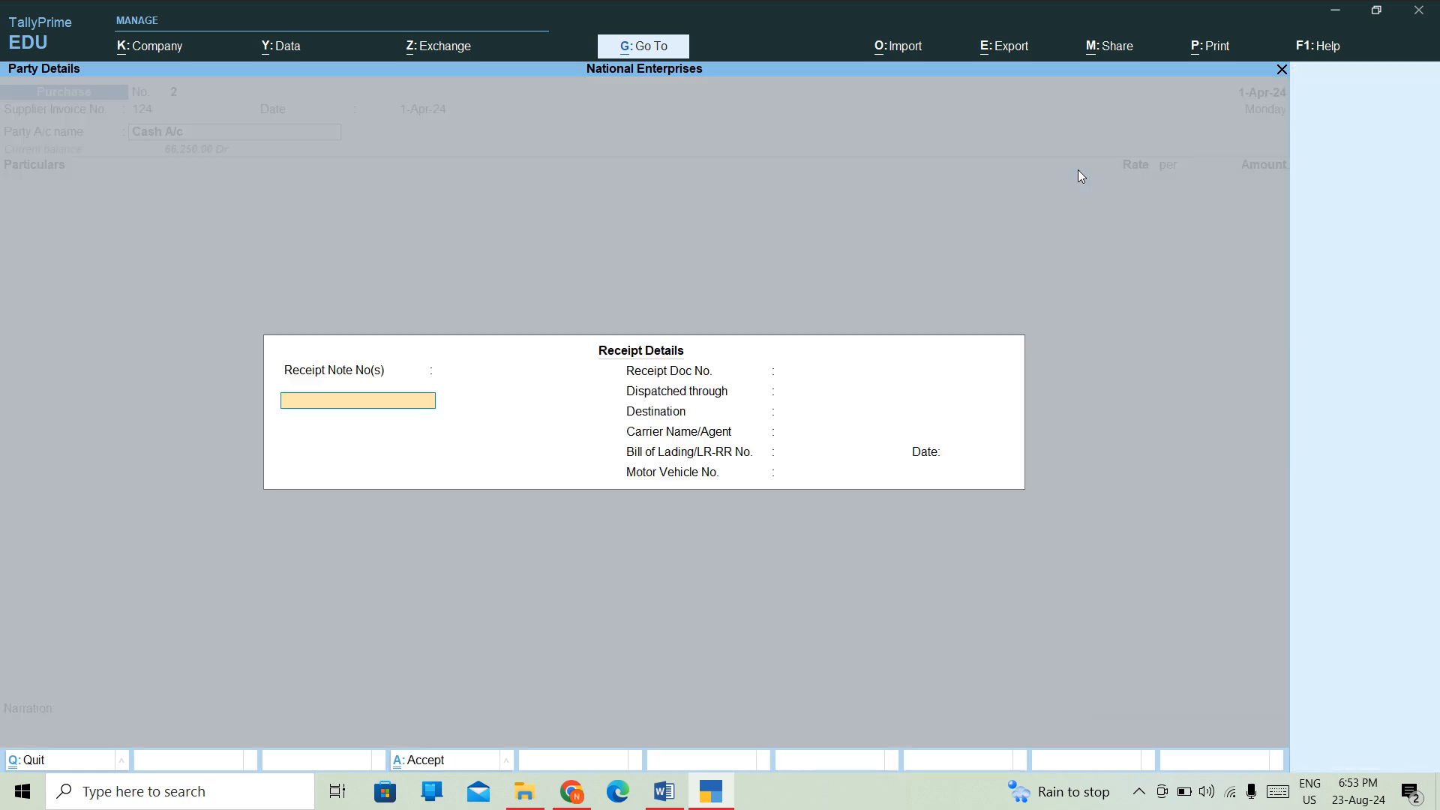
- Leave the receipt details blank and accept the default party details for Cash A/c
key("ctrl+a")
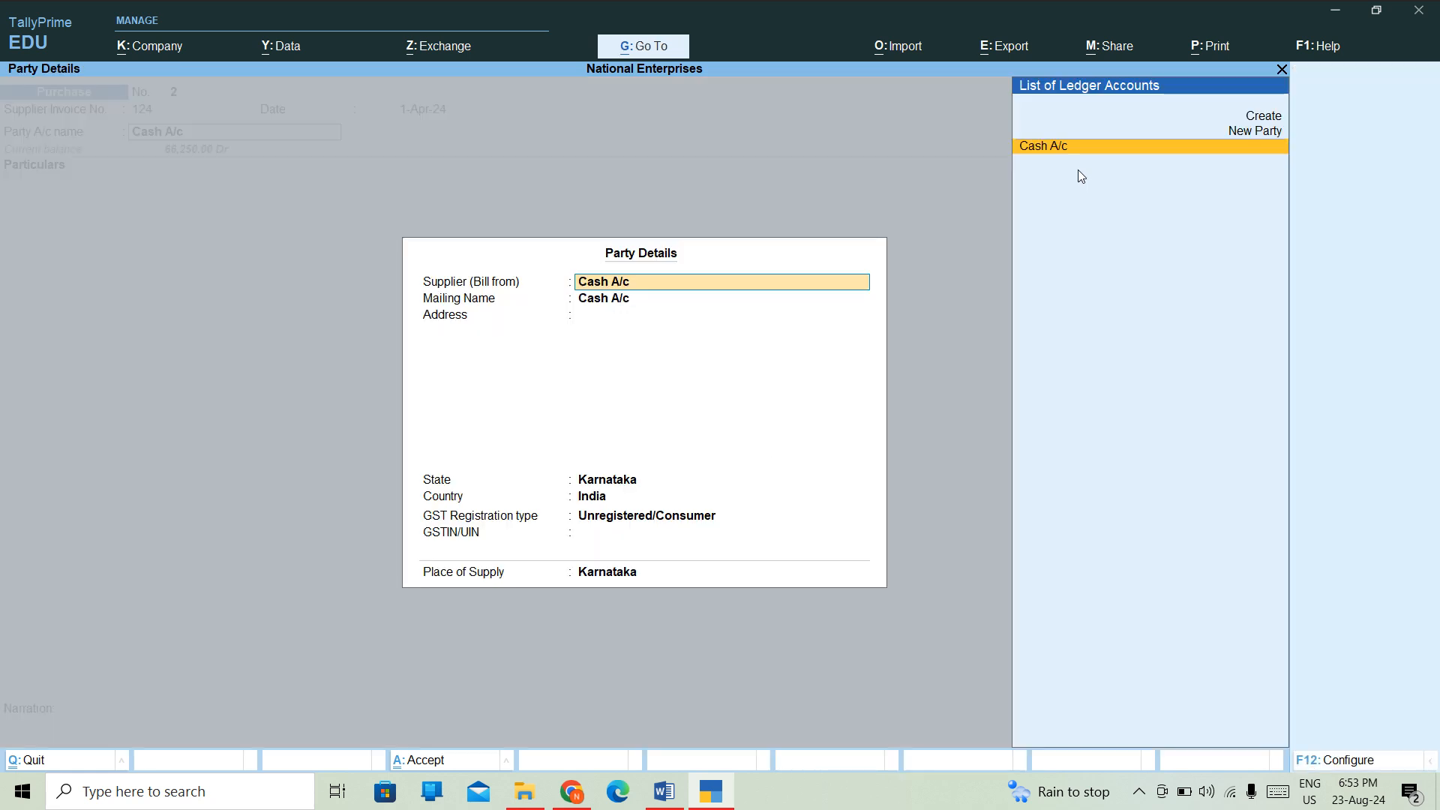
key("Return")
key("Return")
key("Return")
key("Return")
key("Return")
key("Return")
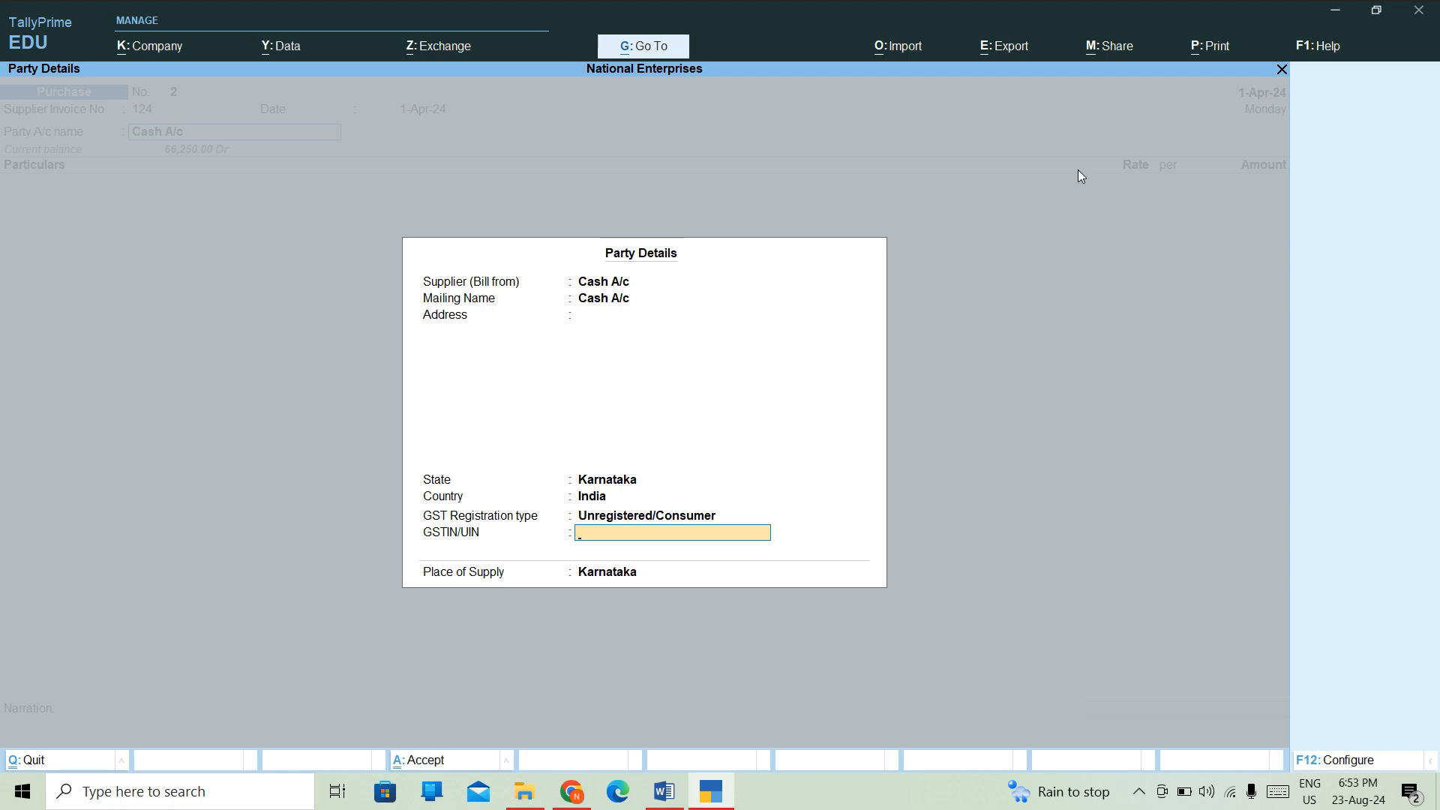
key("ctrl+a")
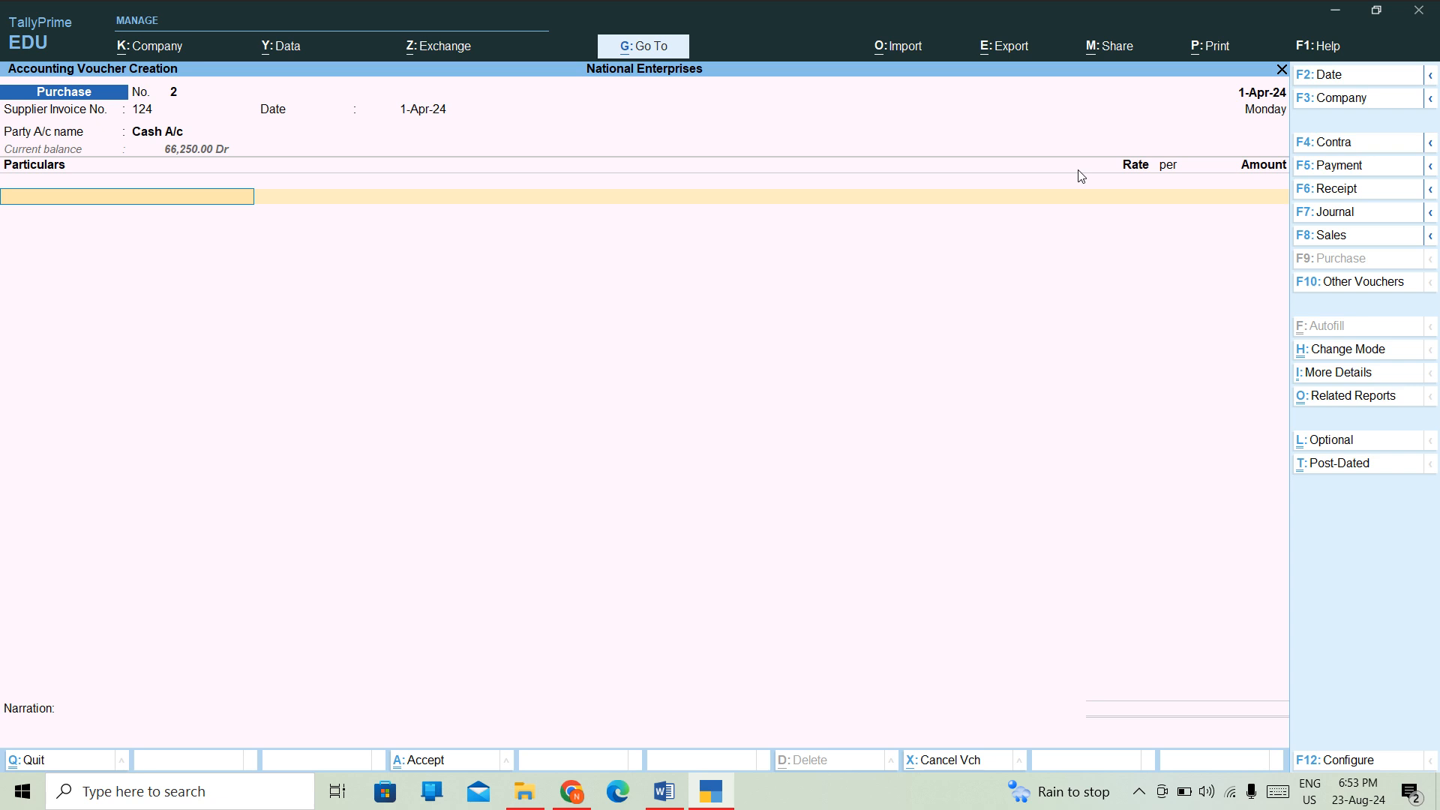
- Add the PURCHASE A/C ledger to the voucher particulars with an amount of 80,000
type("P")
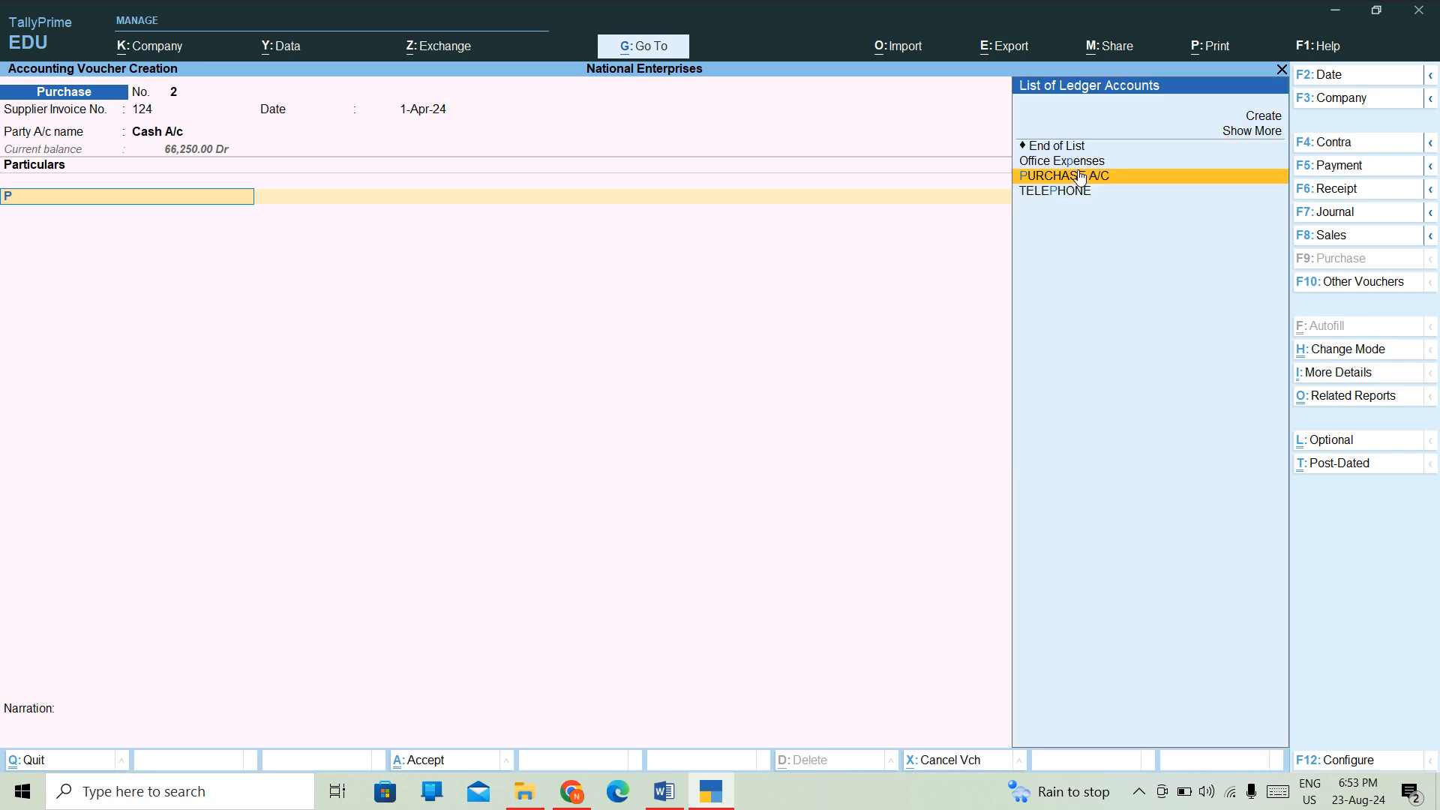
left_click(1081, 177)
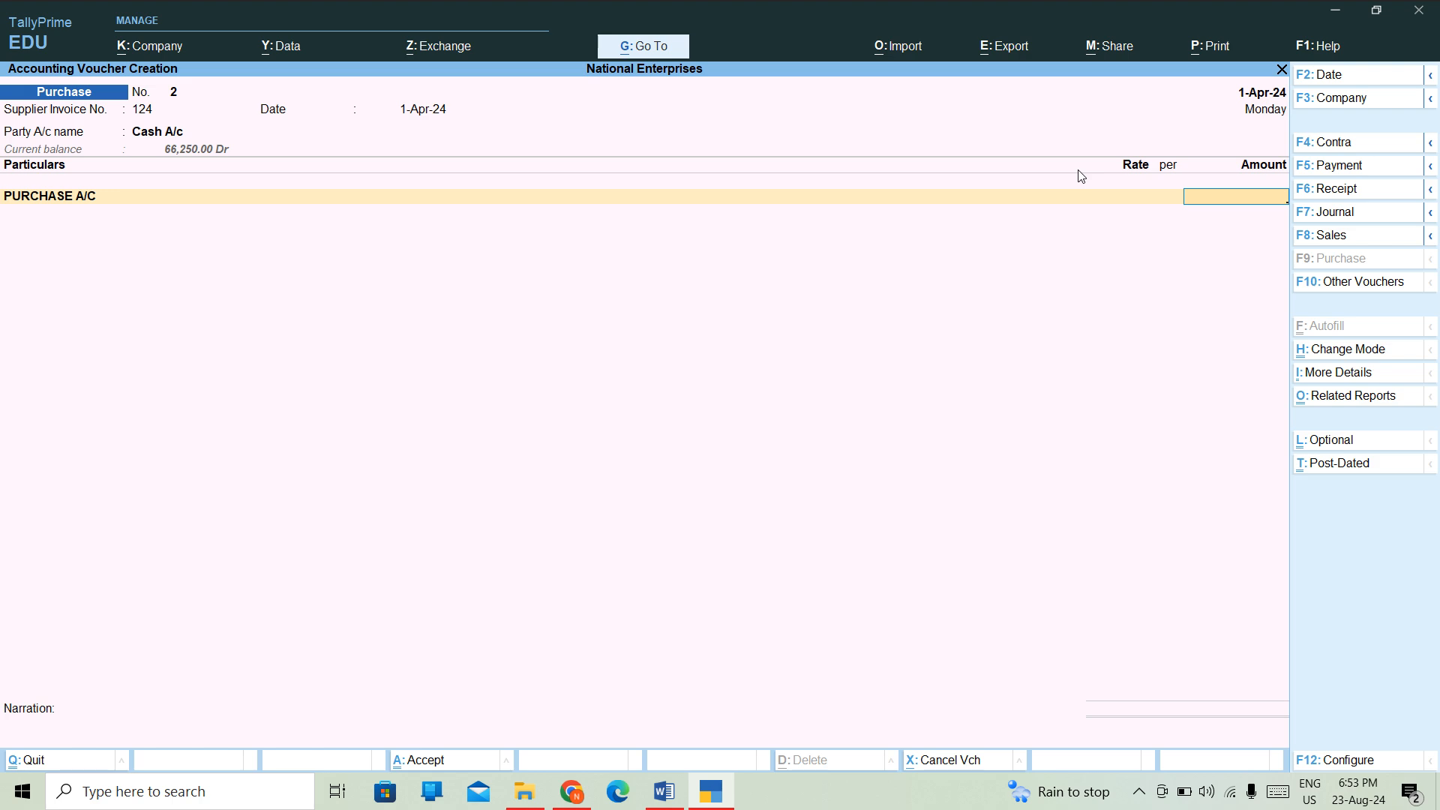
type("80000")
key("Return")
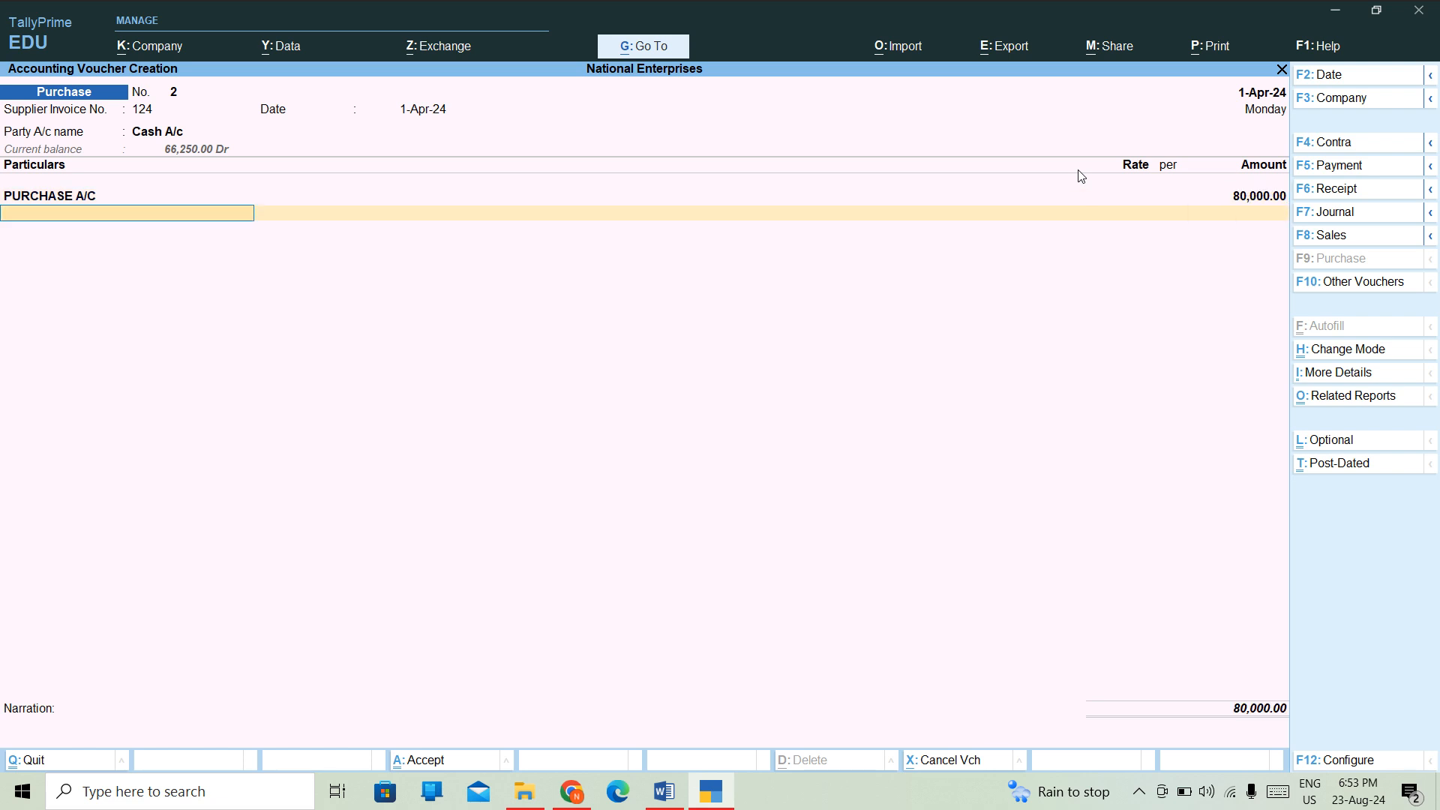
- Finish the particulars, enter the narration "PURCHASED GOODS ON CASH." and save the purchase voucher
key("Return")
key("Return")
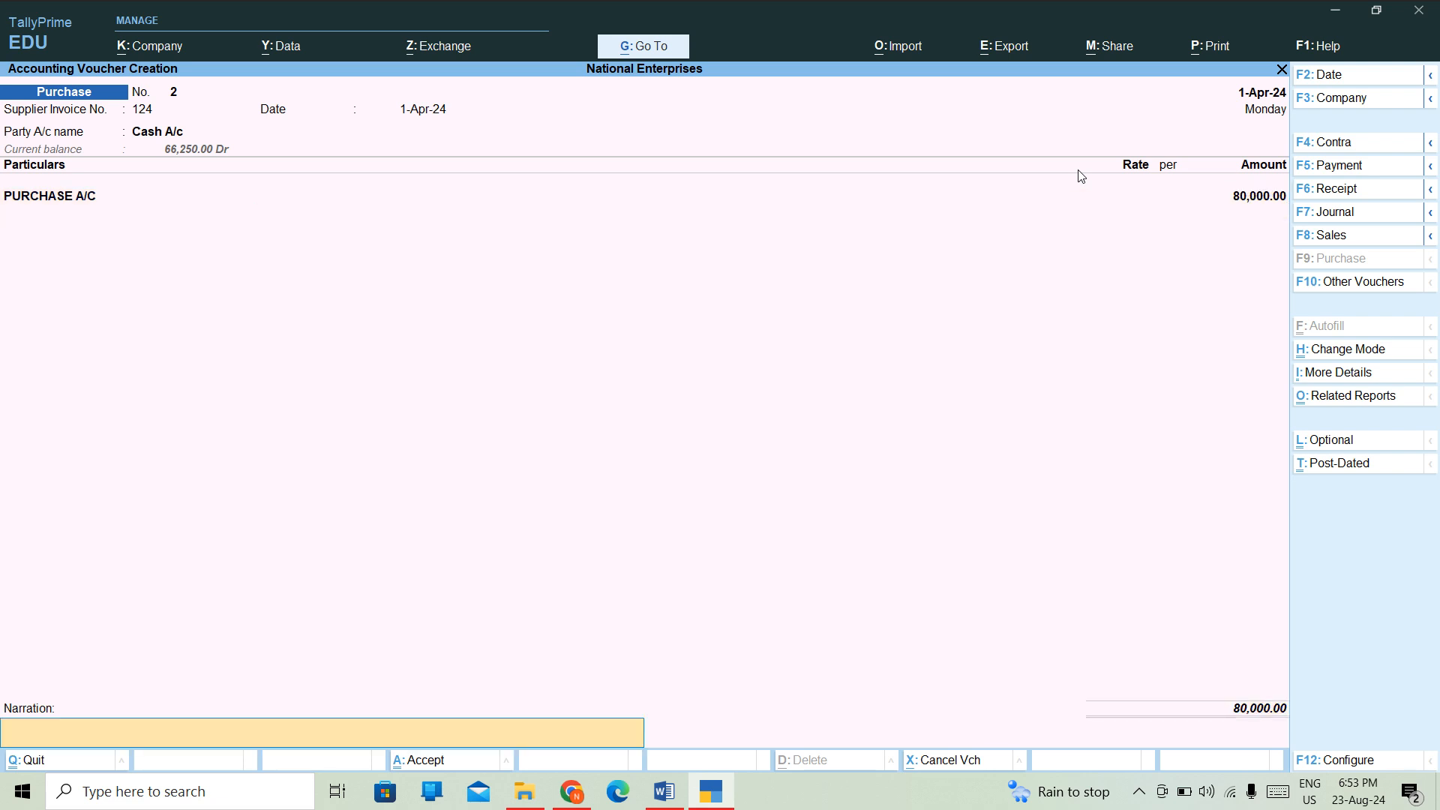
type("PURCHASED GOODS ON CASH.")
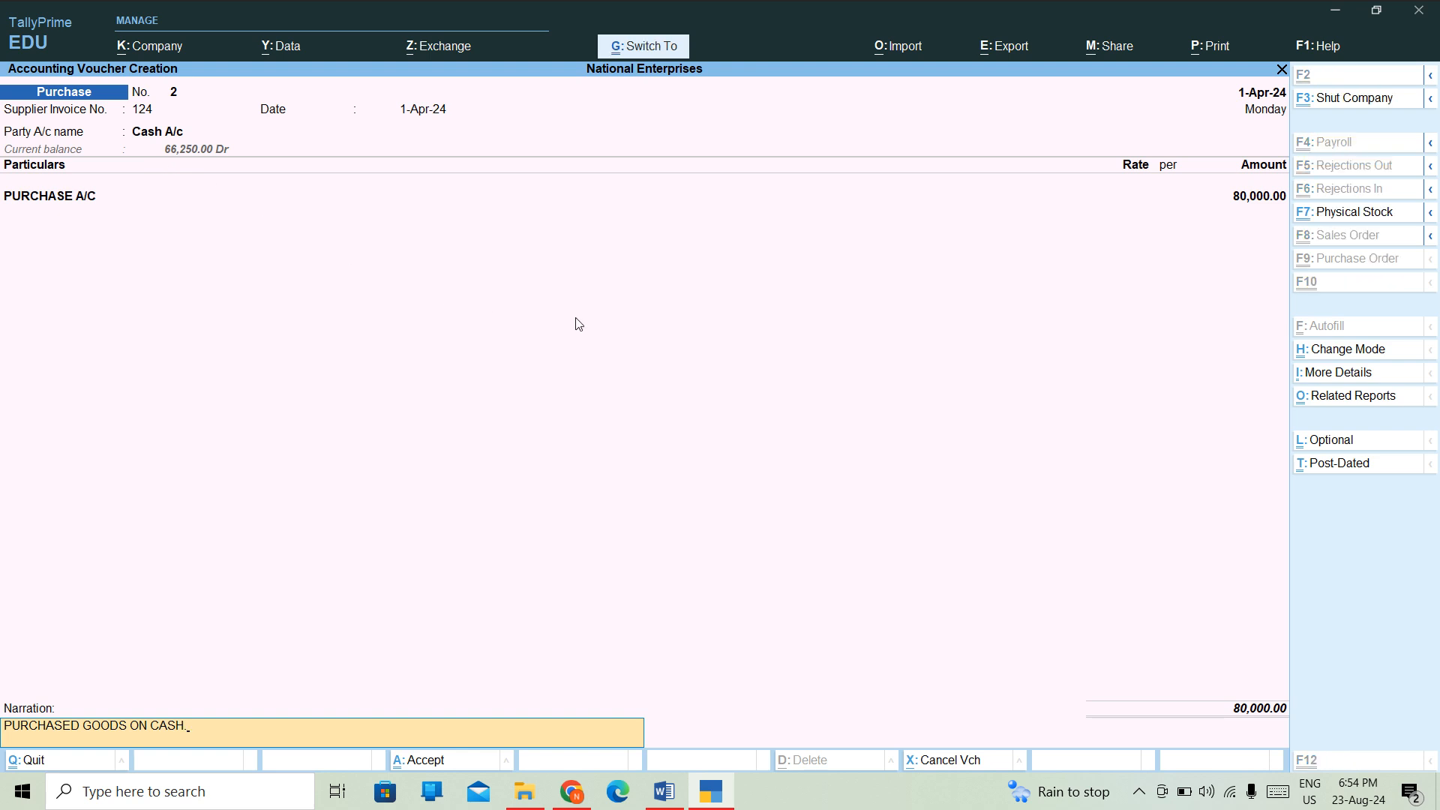
key("ctrl+a")
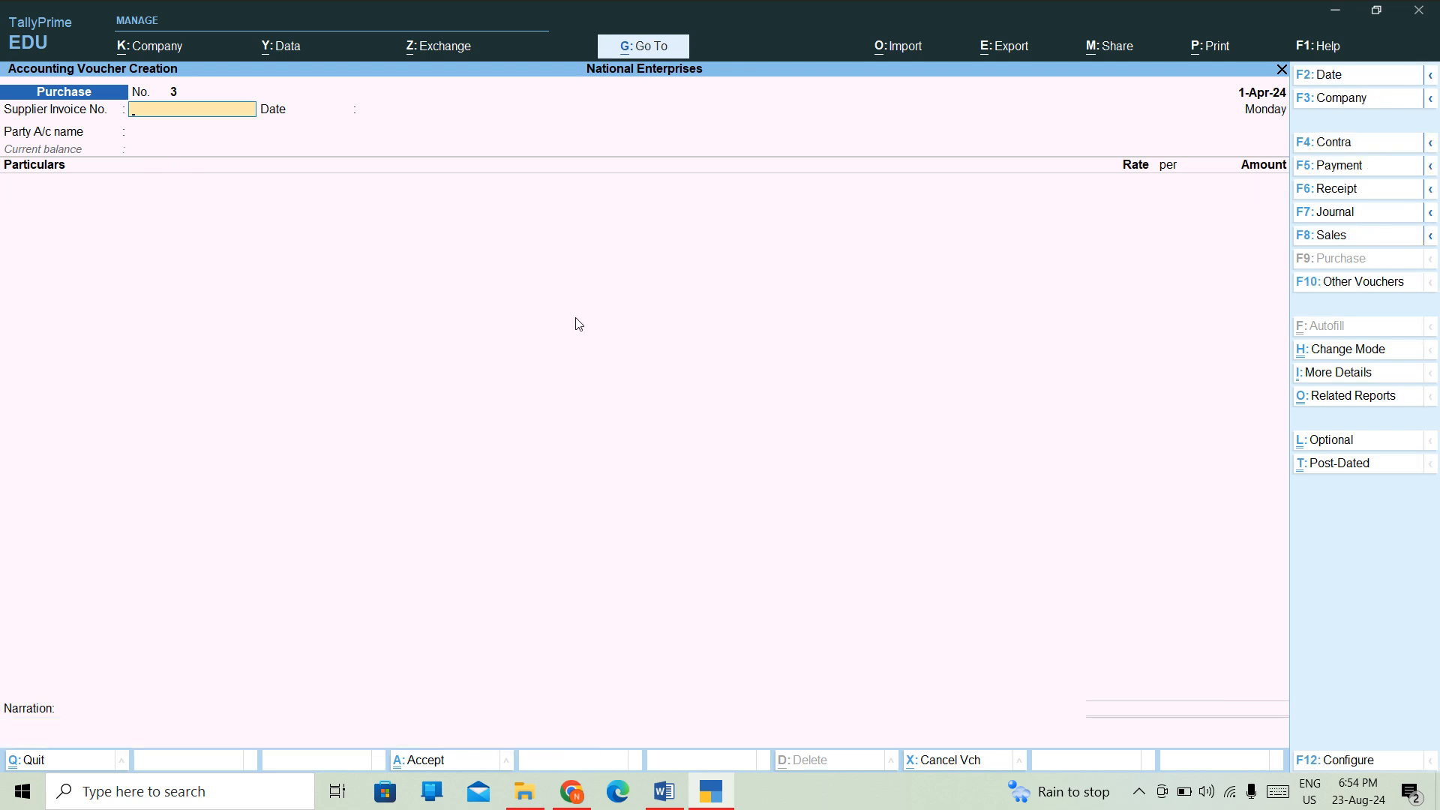
- Quit voucher creation to the Gateway of Tally and go to the additional reports
key("Escape")
key("y")
key("Down")
key("Down")
key("Down")
key("Down")
key("Down")
key("Down")
key("Down")
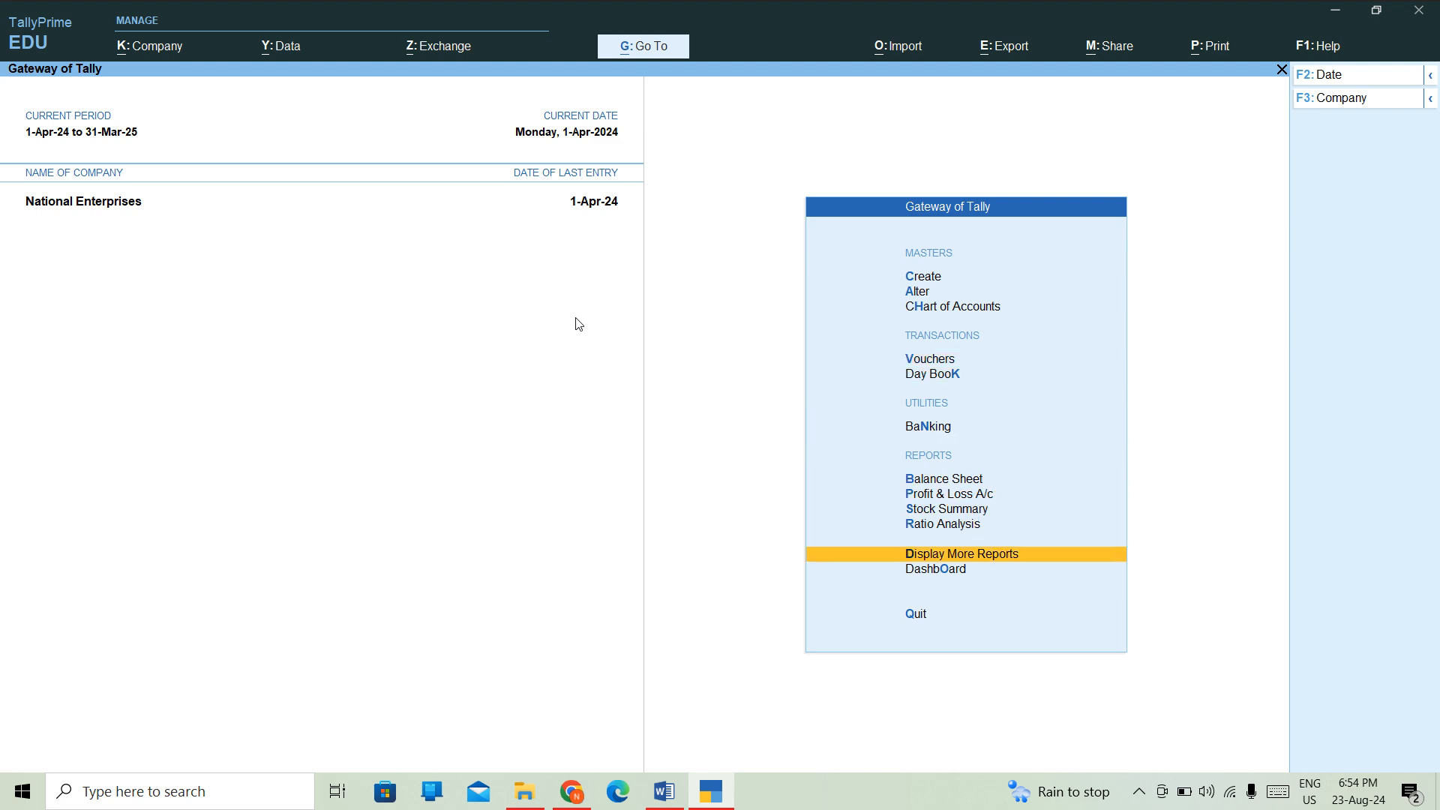
key("Return")
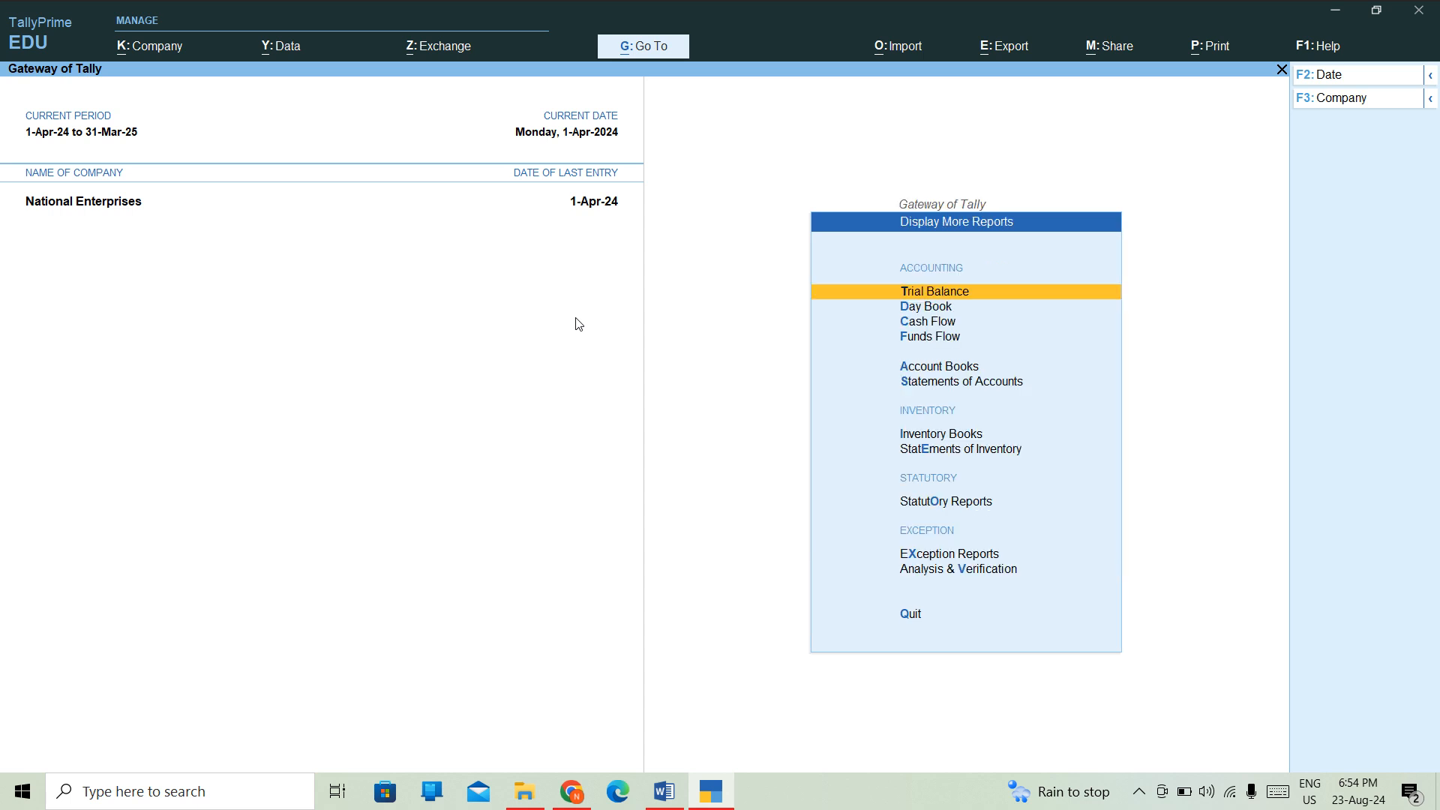
key("Down")
key("Down")
key("Down")
key("Down")
key("Down")
key("Down")
key("Down")
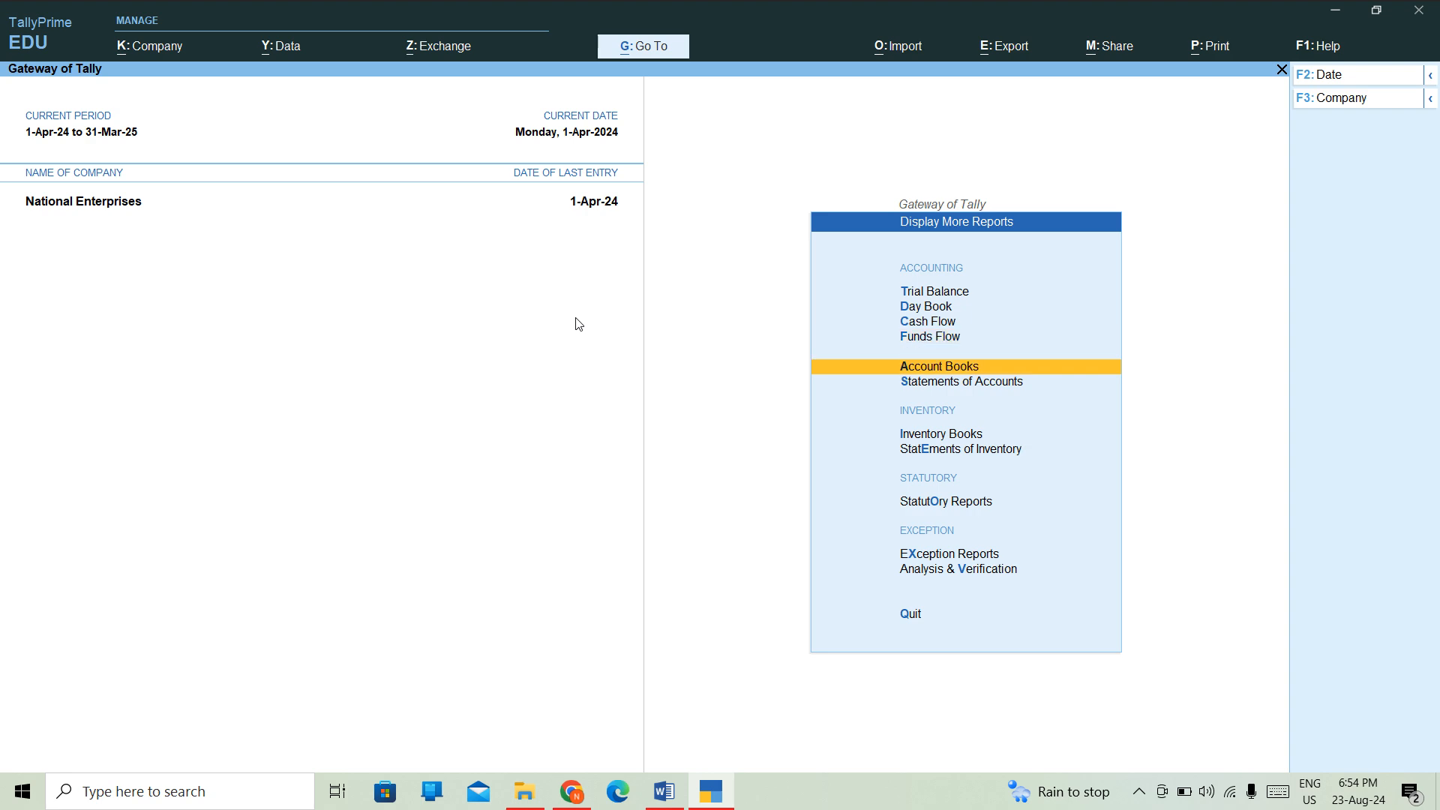
key("Up")
key("Return")
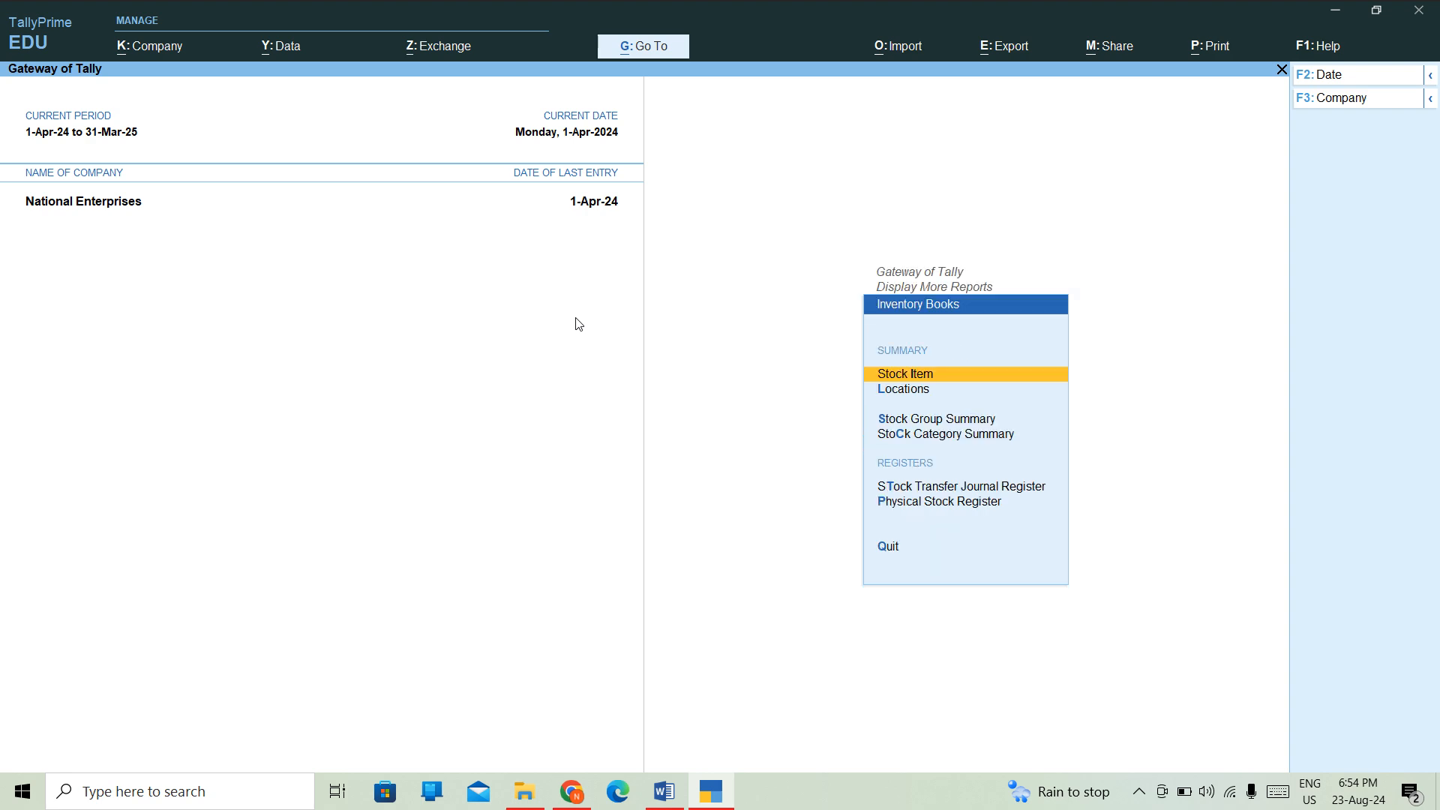
key("Down")
key("Down")
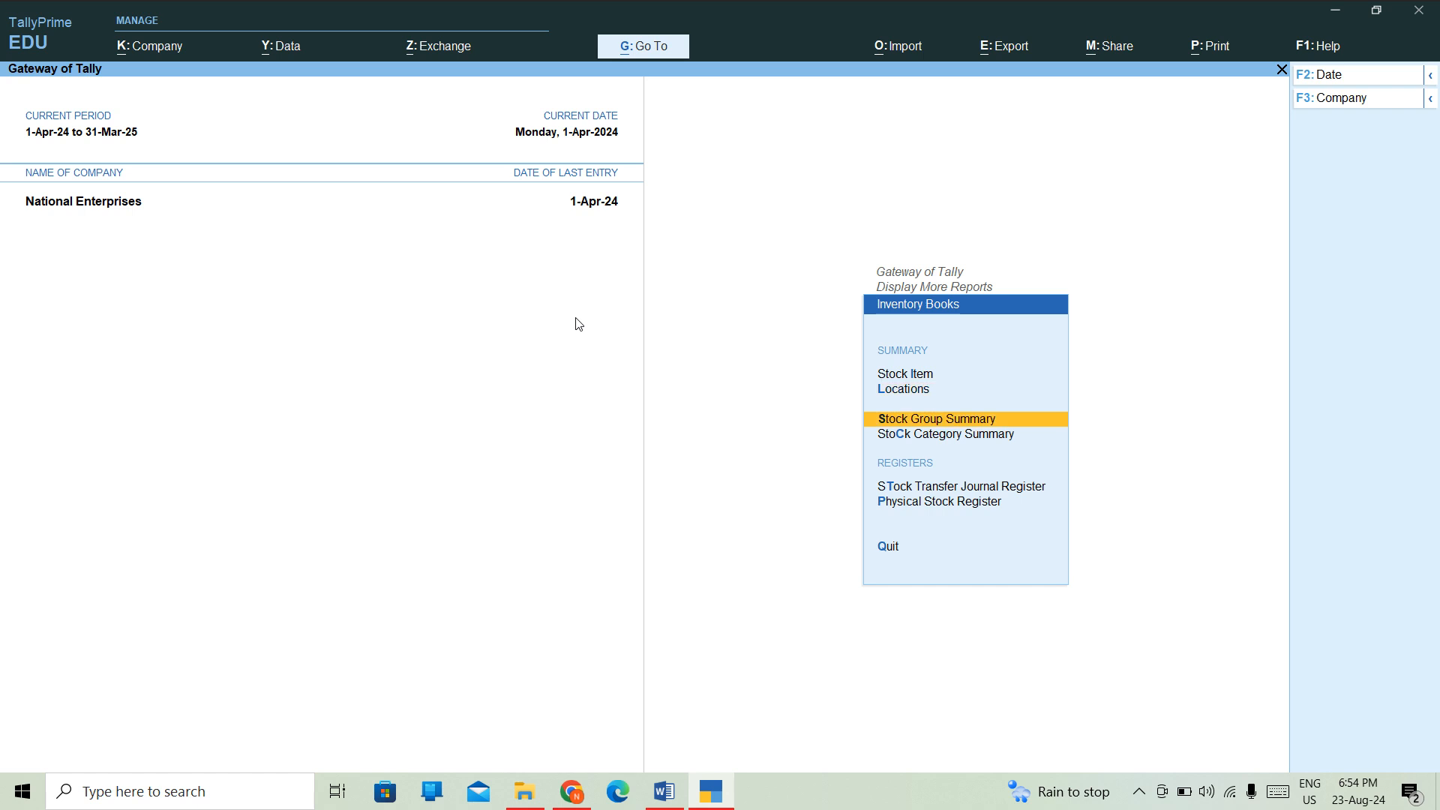
key("Escape")
- Display the Purchase Register from the Account Books and drill down to the list of April purchase vouchers
key("Up")
key("Up")
key("Return")
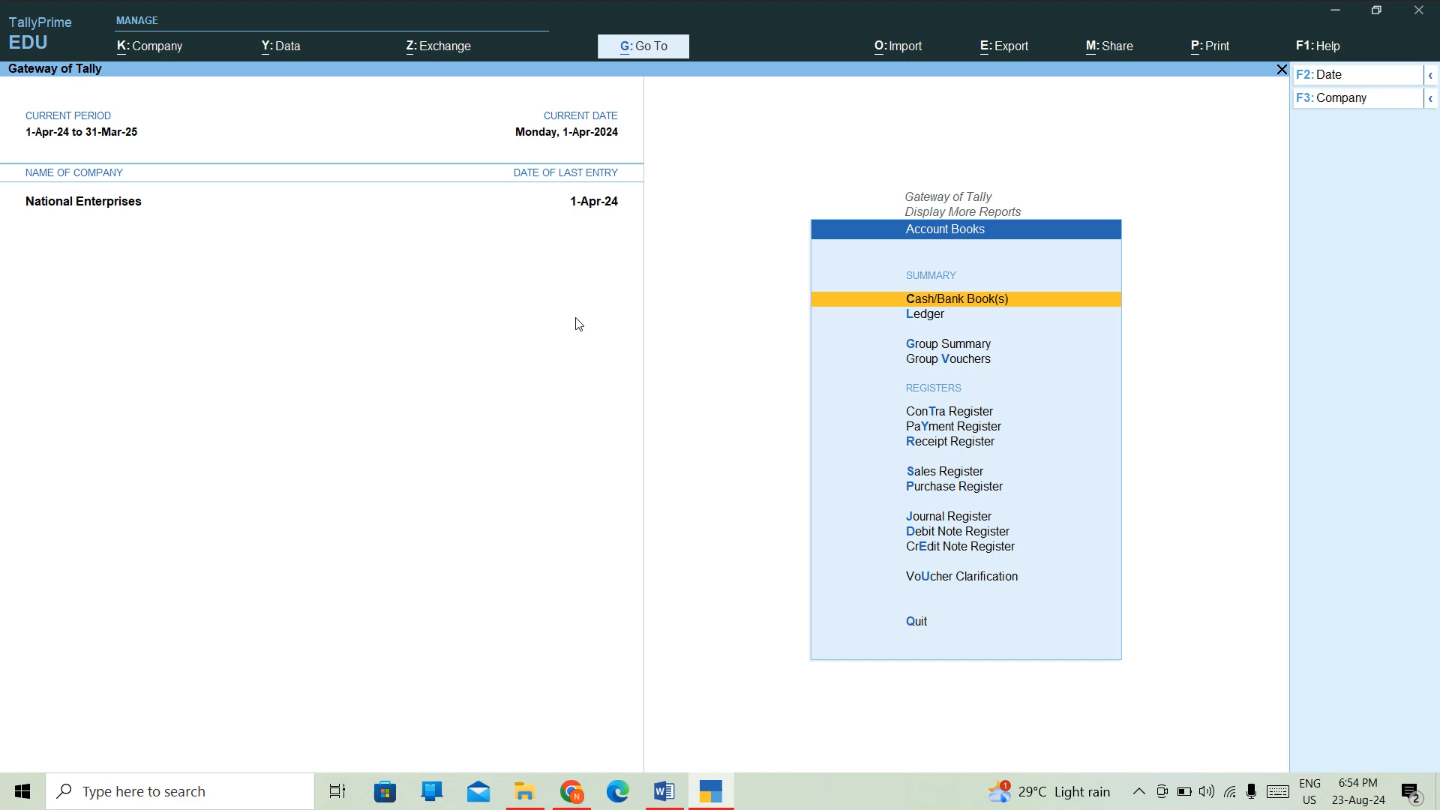
key("p")
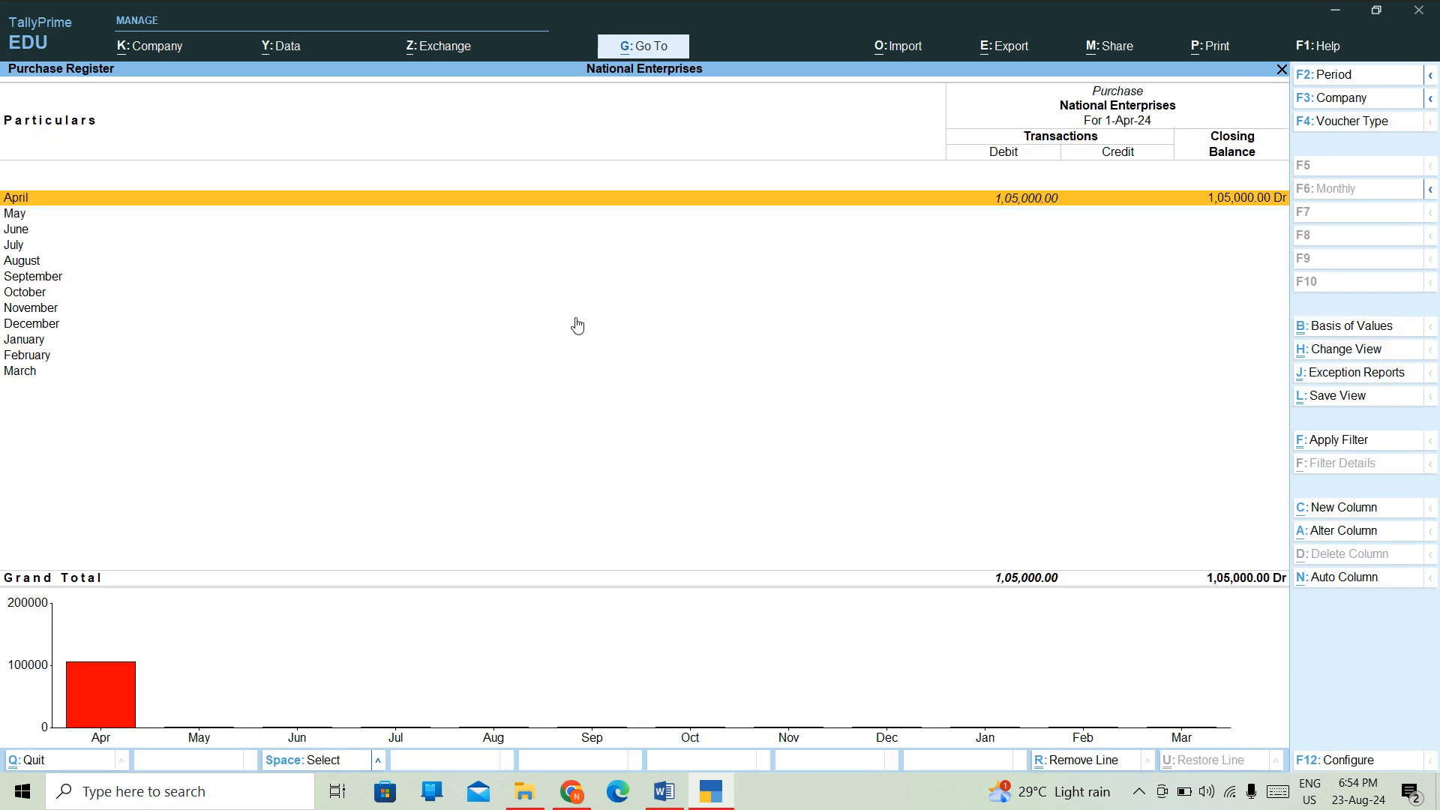
left_click(333, 204)
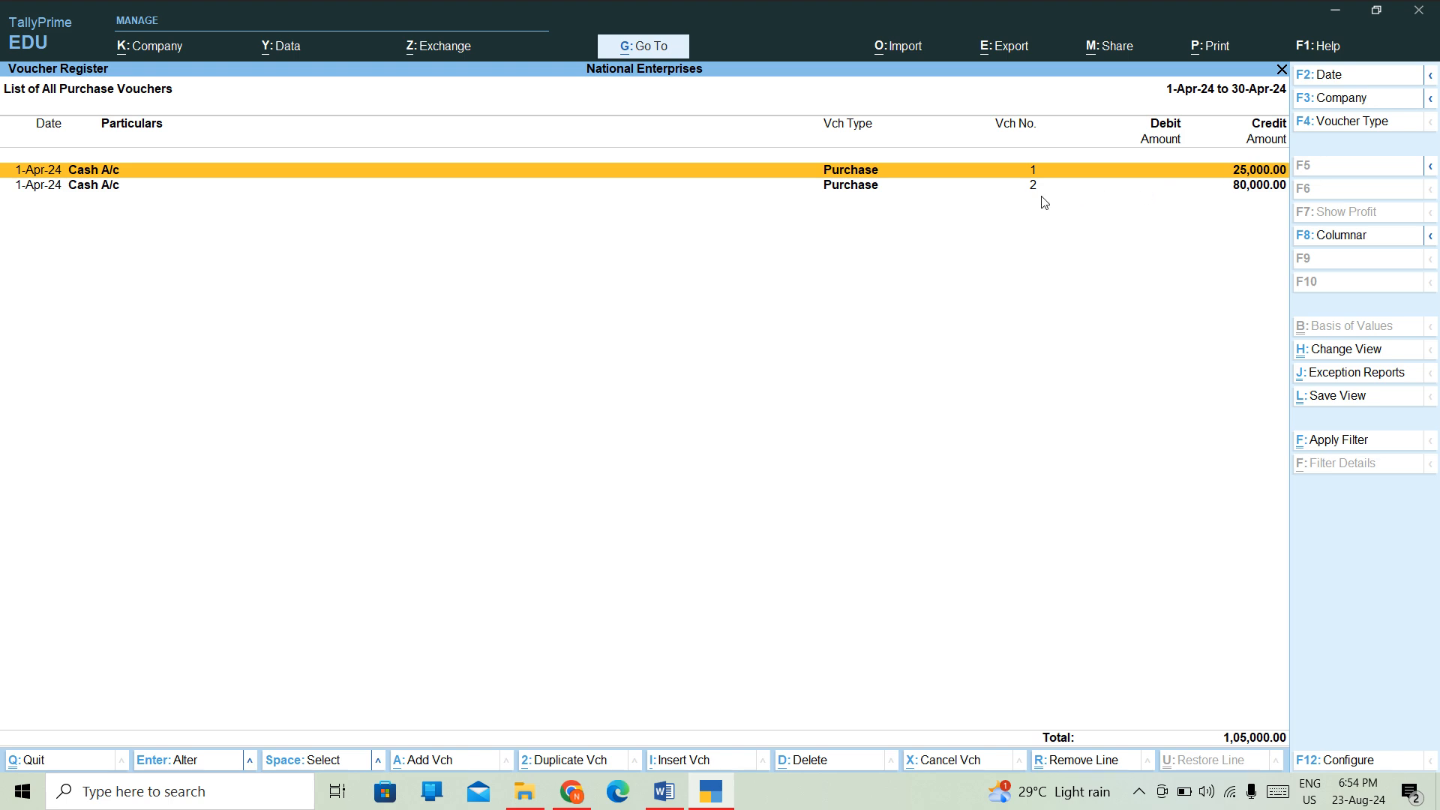
left_click(1138, 177)
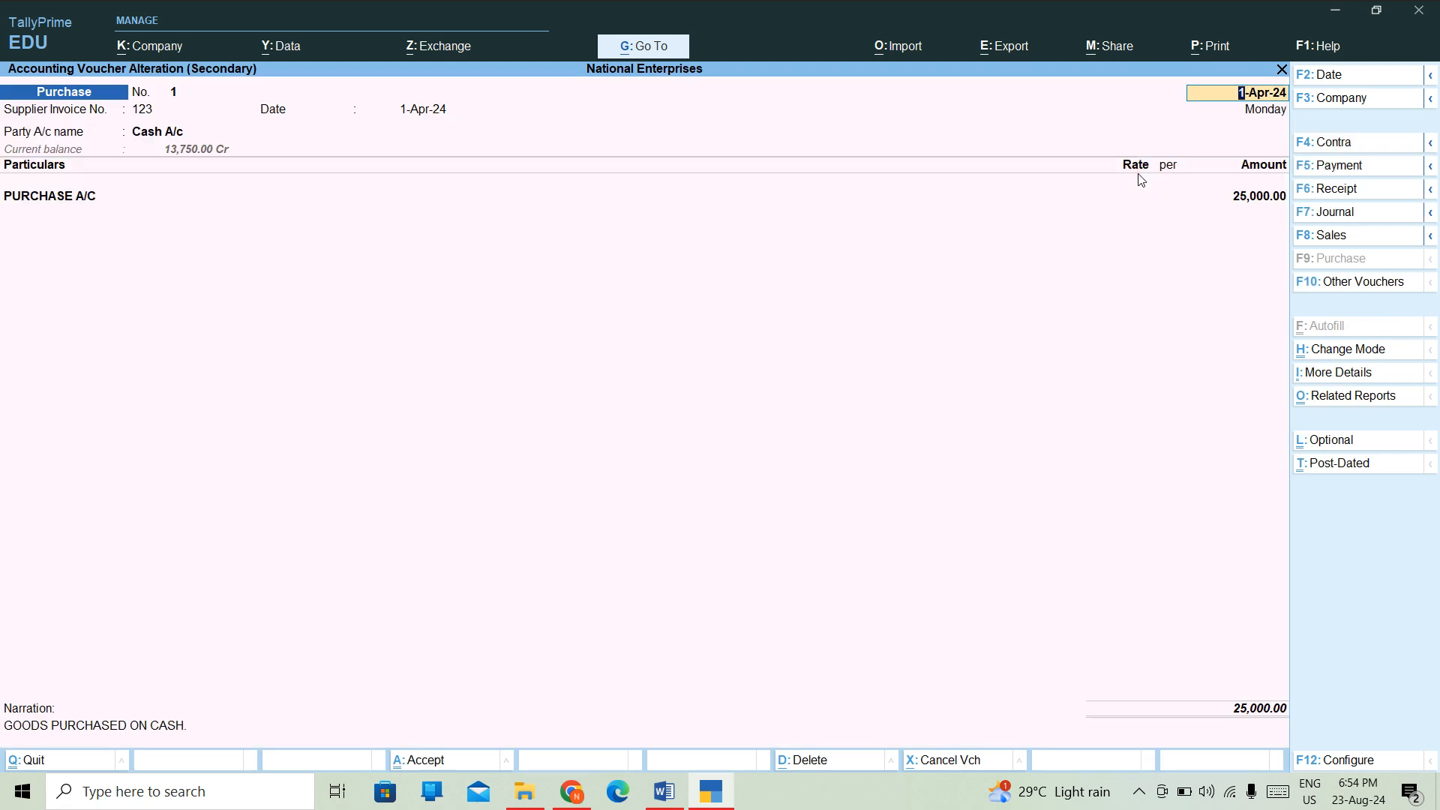
key("ctrl")
key("ctrl+a")
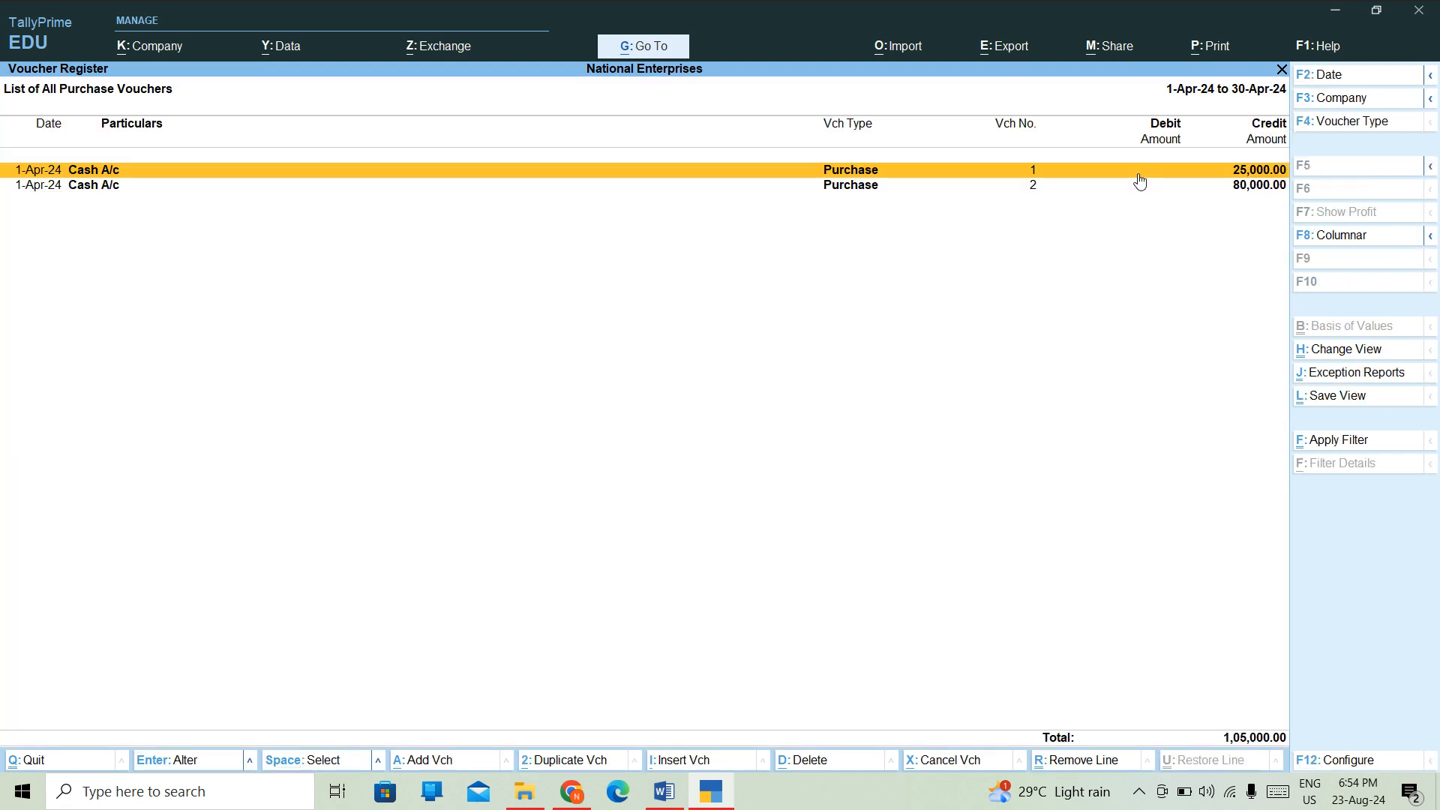
- Open purchase voucher 1 for alteration, keeping its date, supplier invoice details, Cash A/c party details and purchase ledger
left_click(1139, 177)
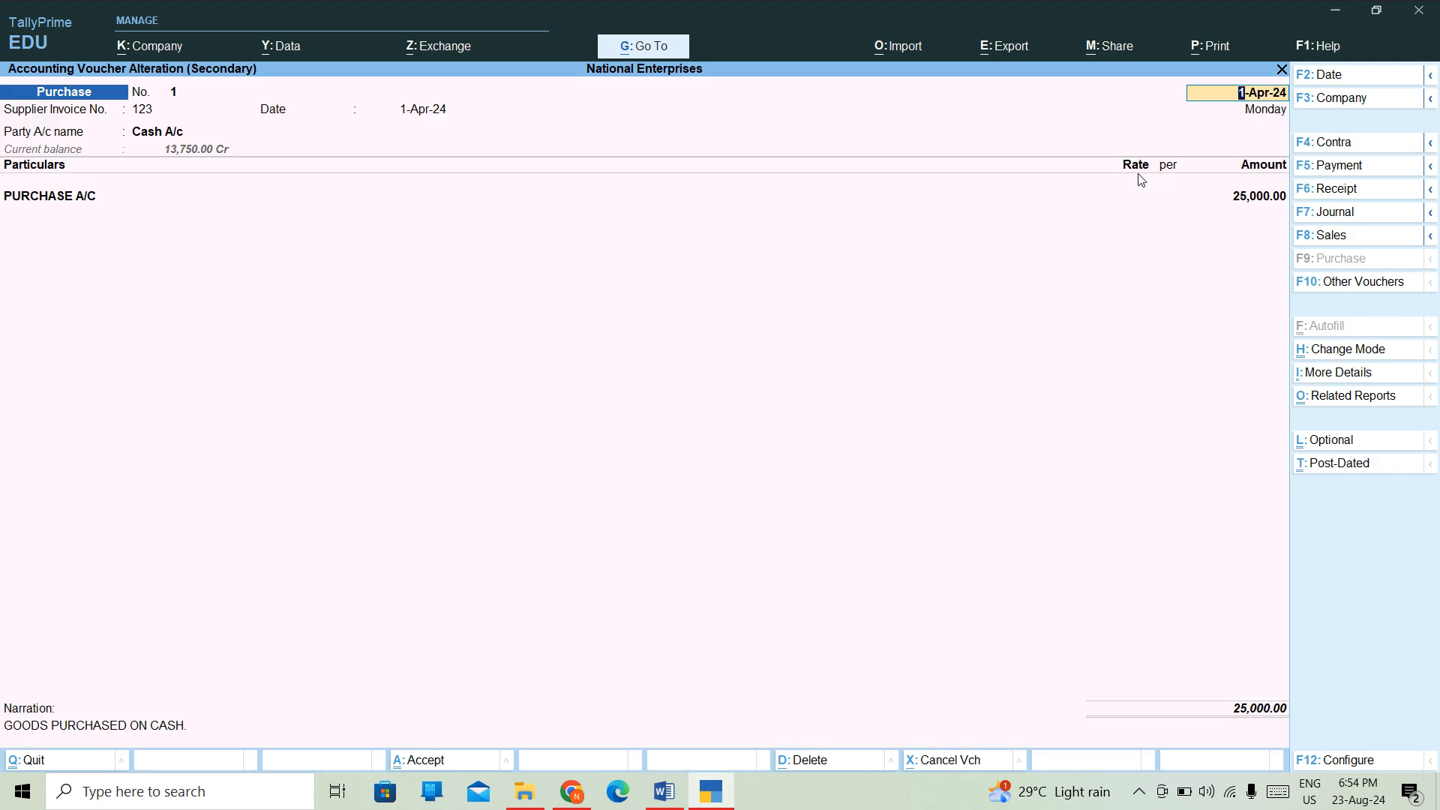
key("Return")
key("Return")
key("Return")
key("Return")
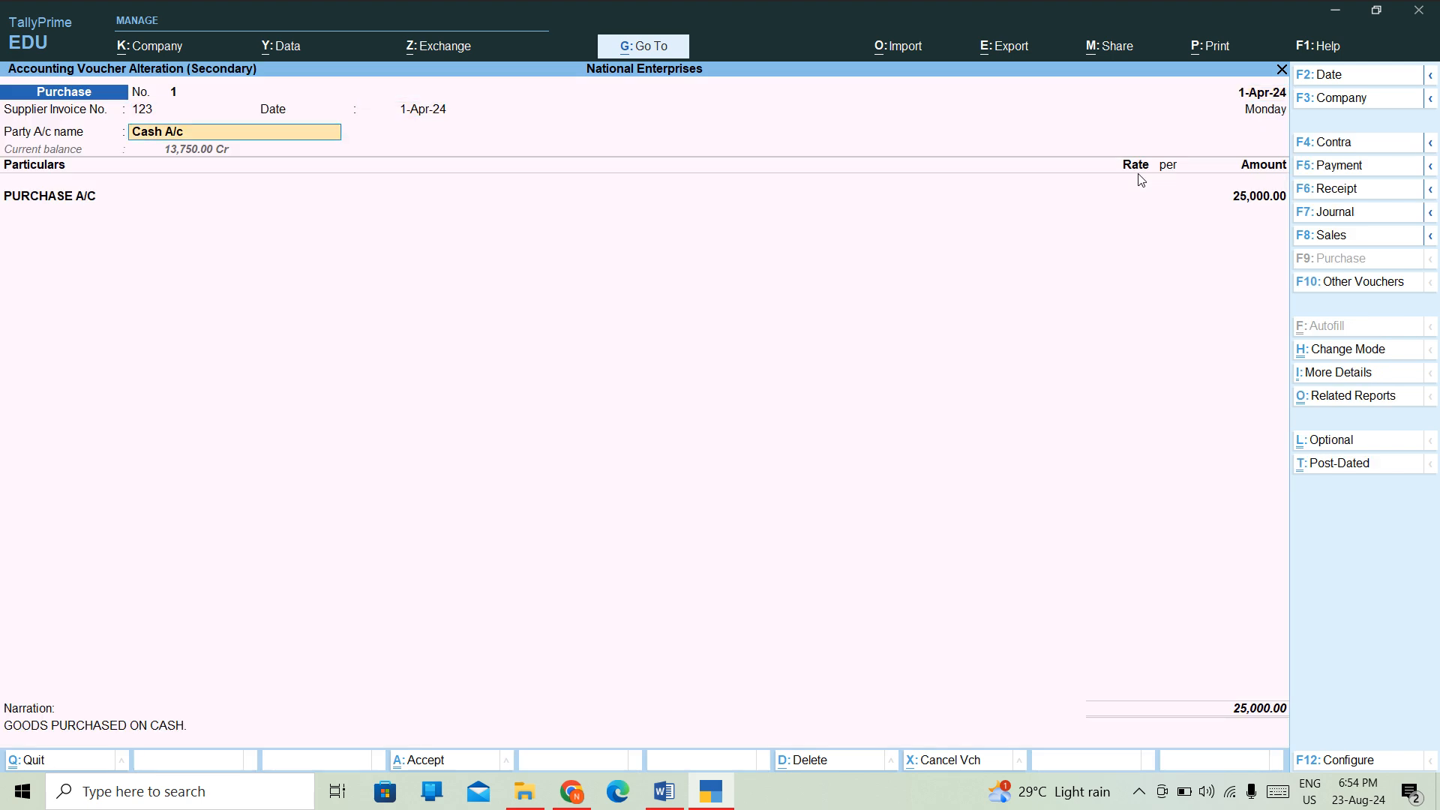
key("Return")
key("ctrl+a")
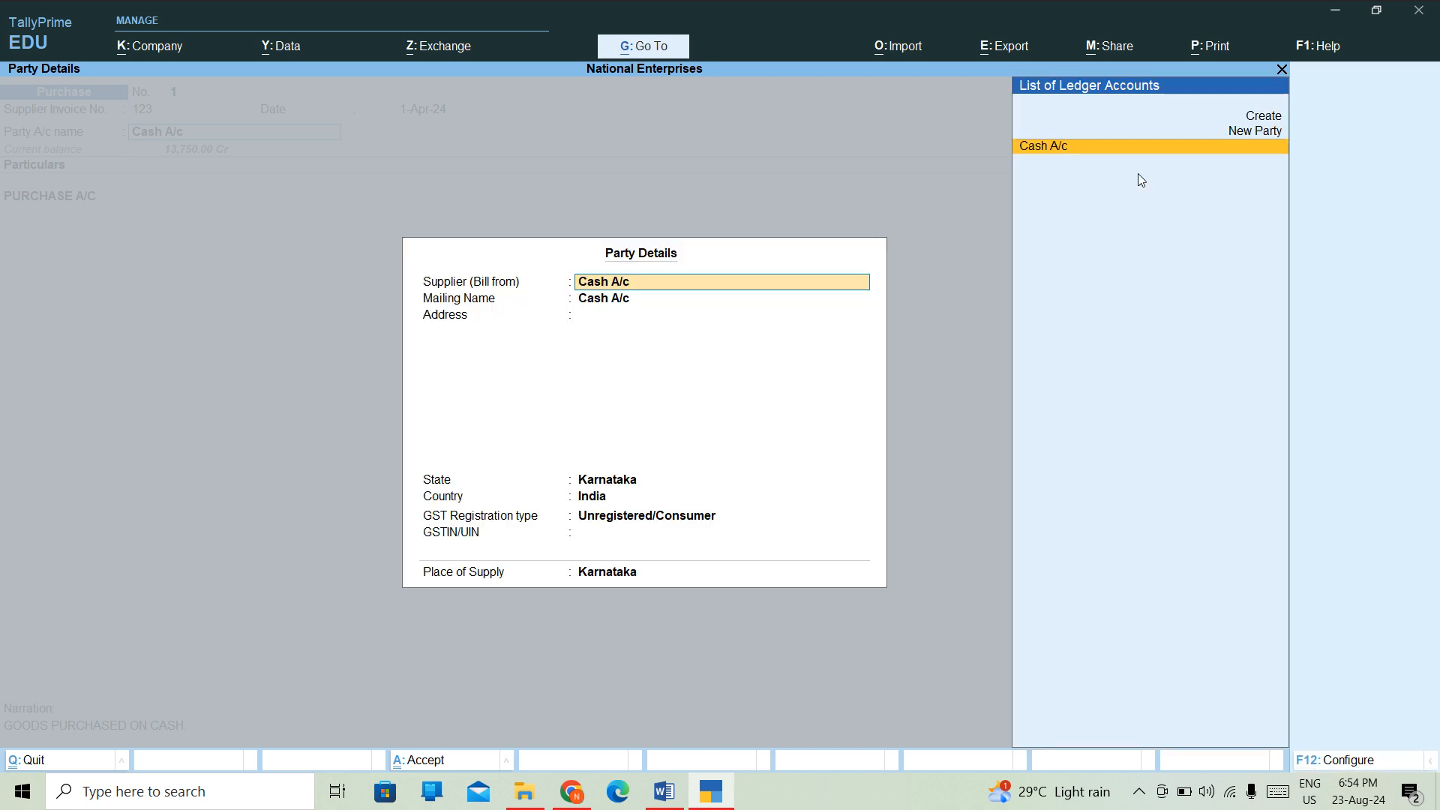
key("ctrl+a")
key("Return")
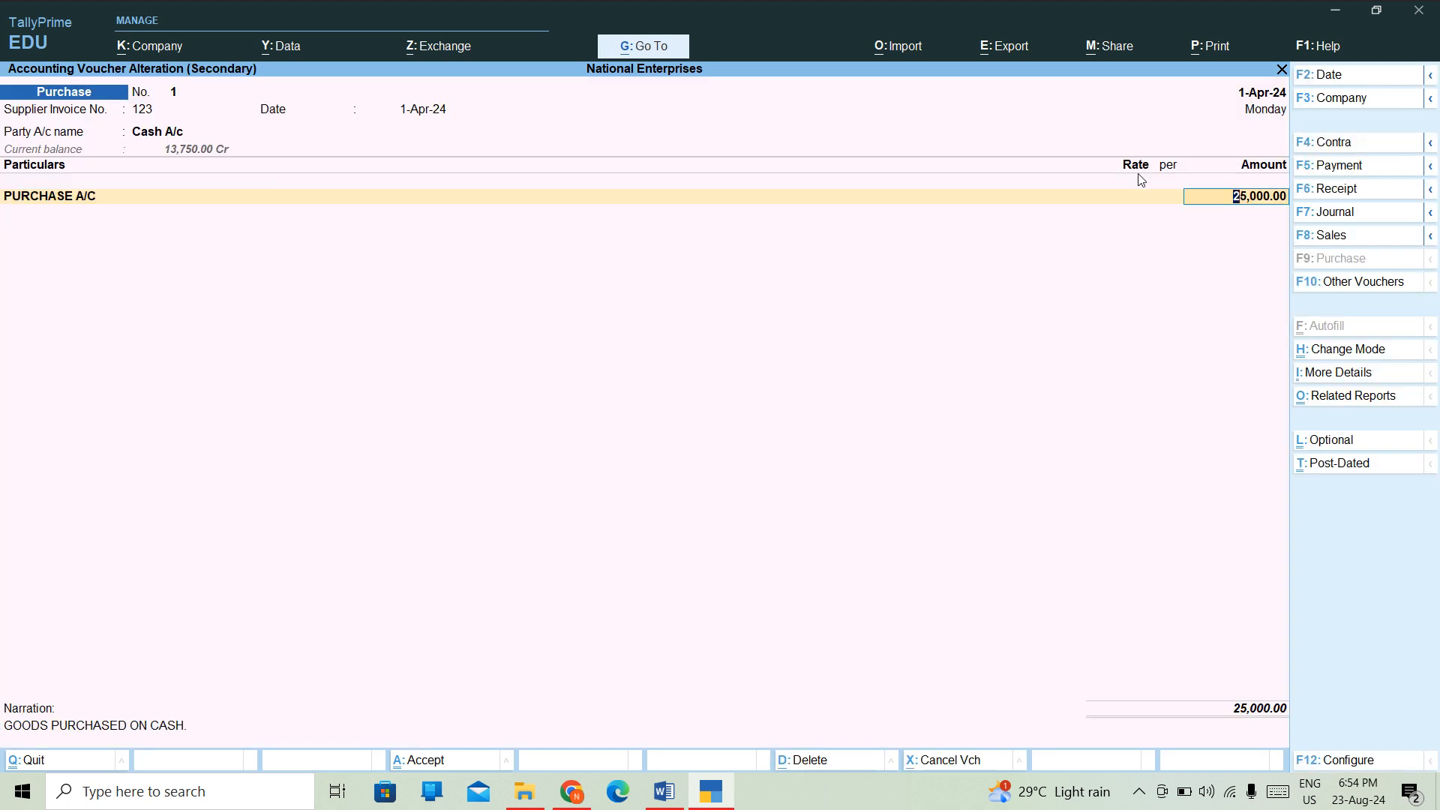
- Set the PURCHASE A/C amount in voucher 1 to 30,000 and save the altered voucher
type("30000")
key("Return")
key("ctrl")
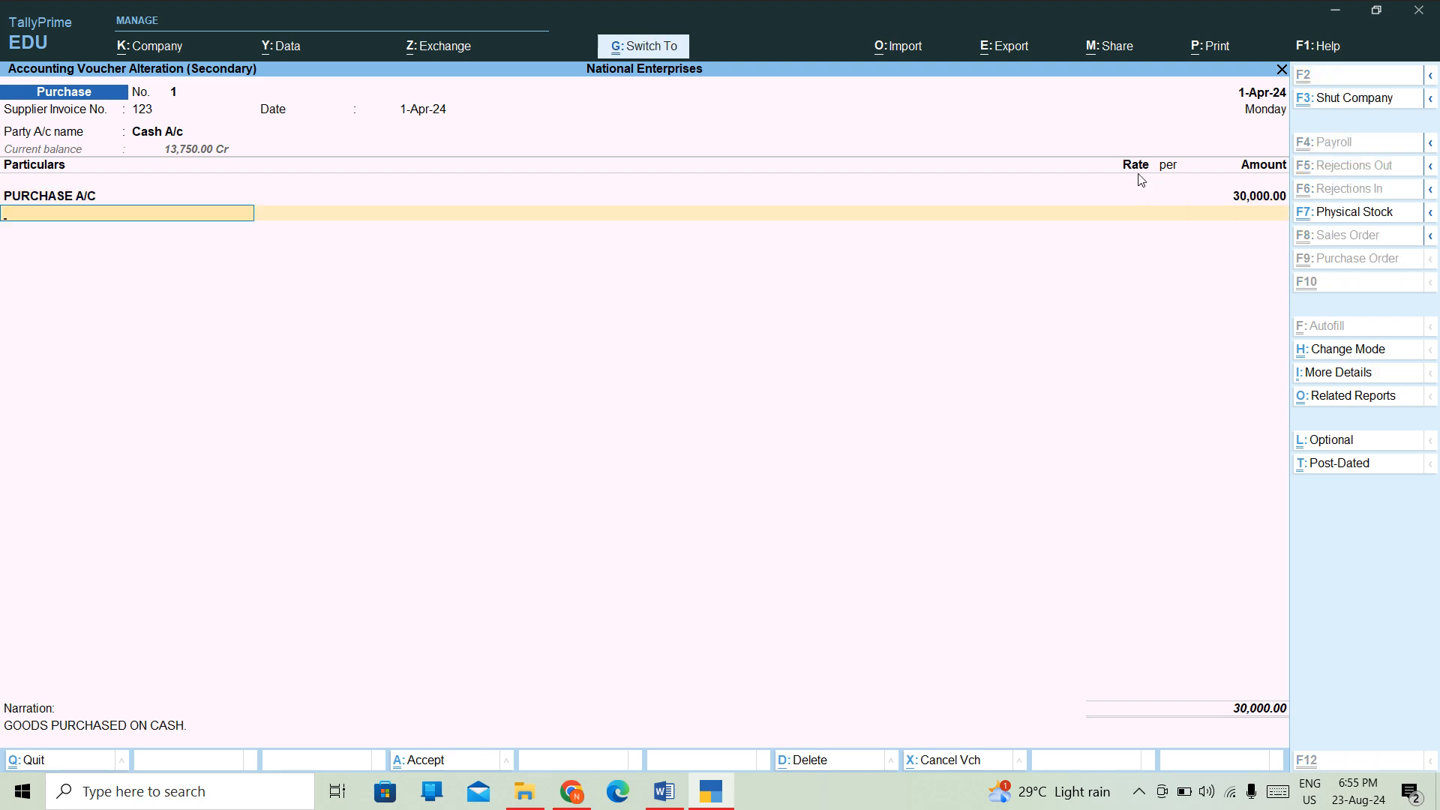
key("ctrl+a")
- Return to the monthly Purchase Register to check the purchase totals, then close it back to the Account Books
key("Escape")
key("Down")
key("Down")
key("Down")
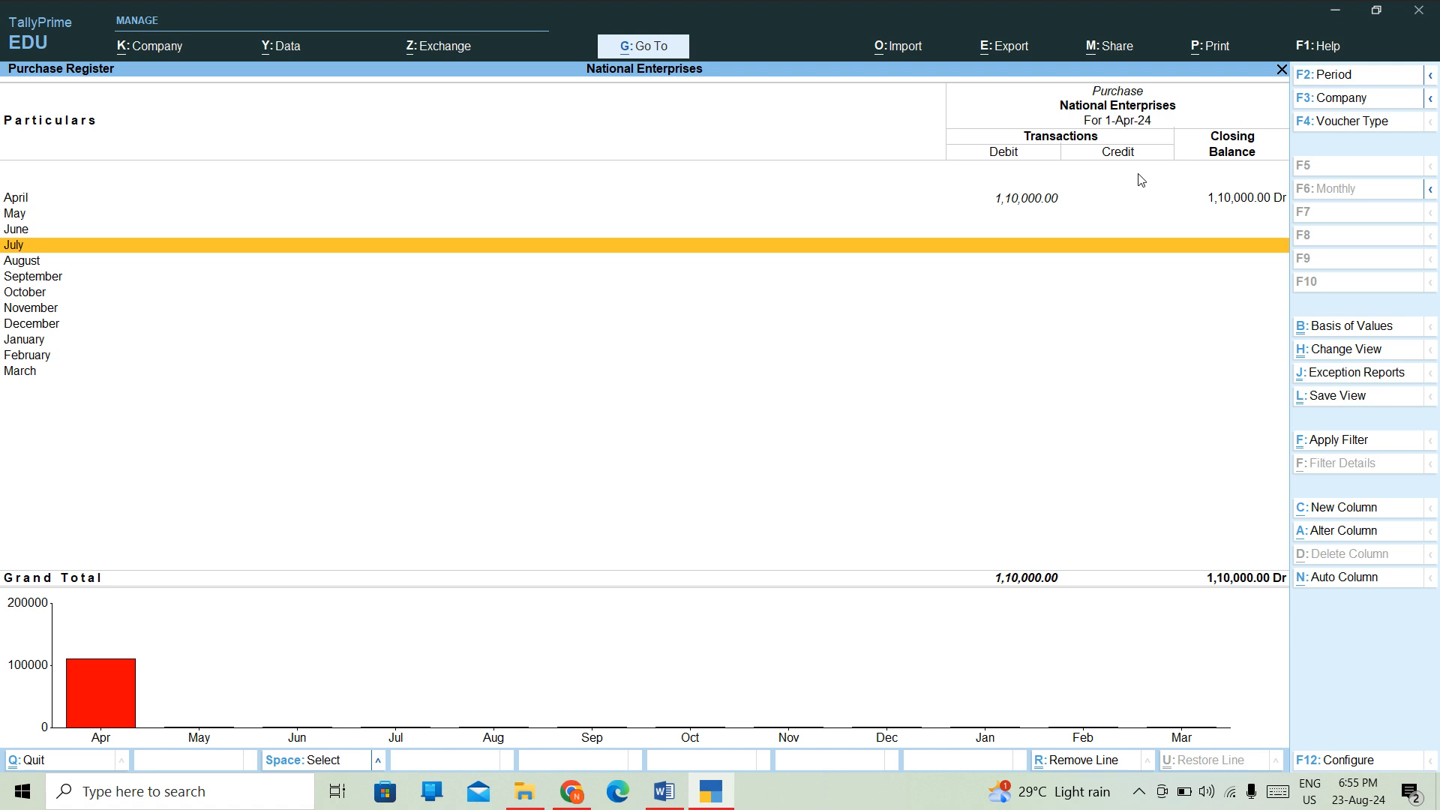
key("Escape")
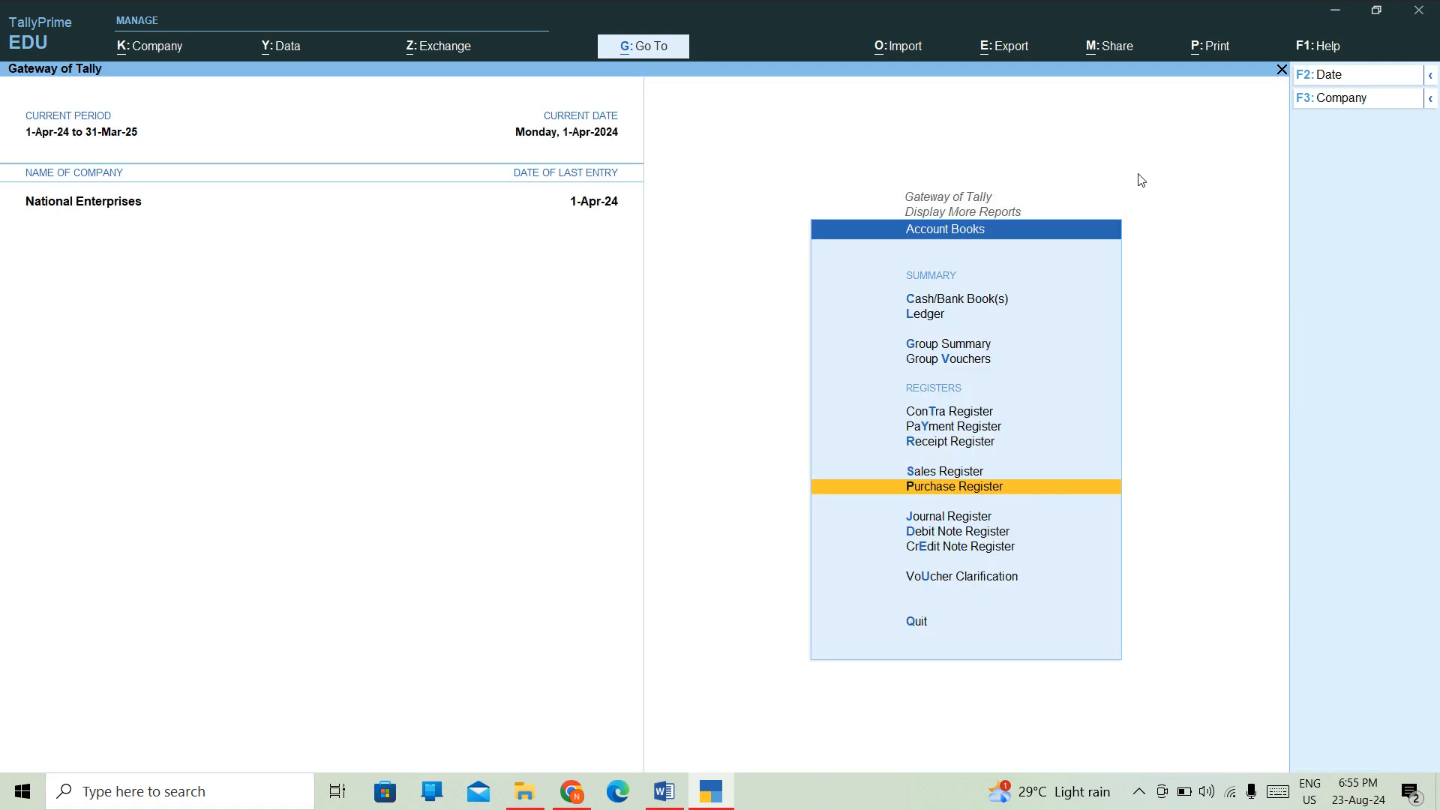